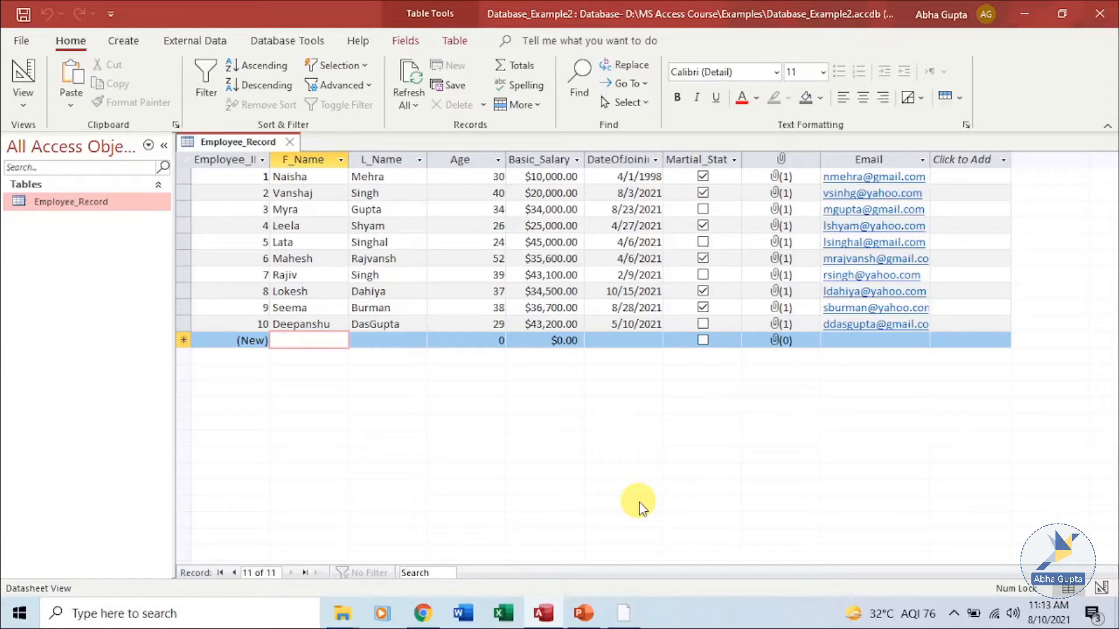
Start a new record at the end of Employee_Record with the employee's first name and last name.
text(n)
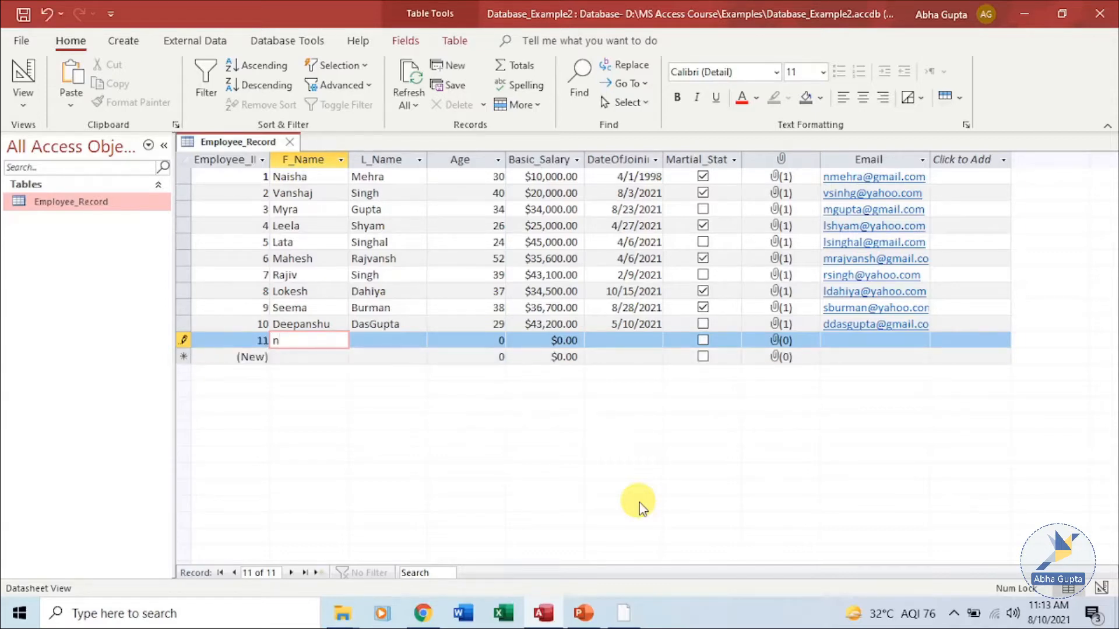
key(BackSpace)
text(Natasha)
key(Tab)
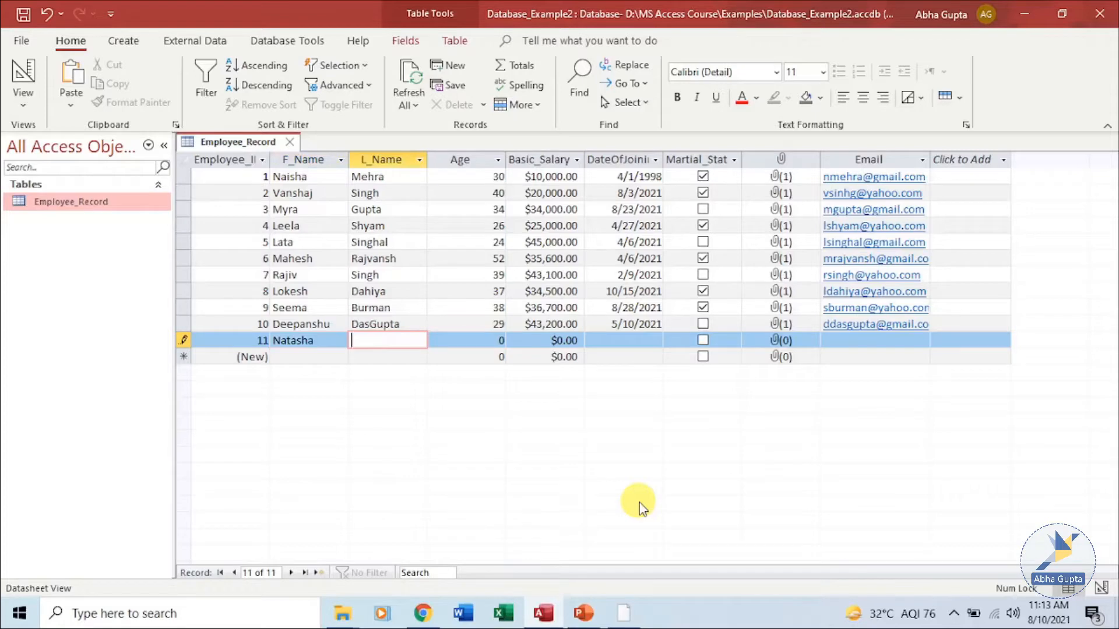
text(Timoty)
key(Tab)
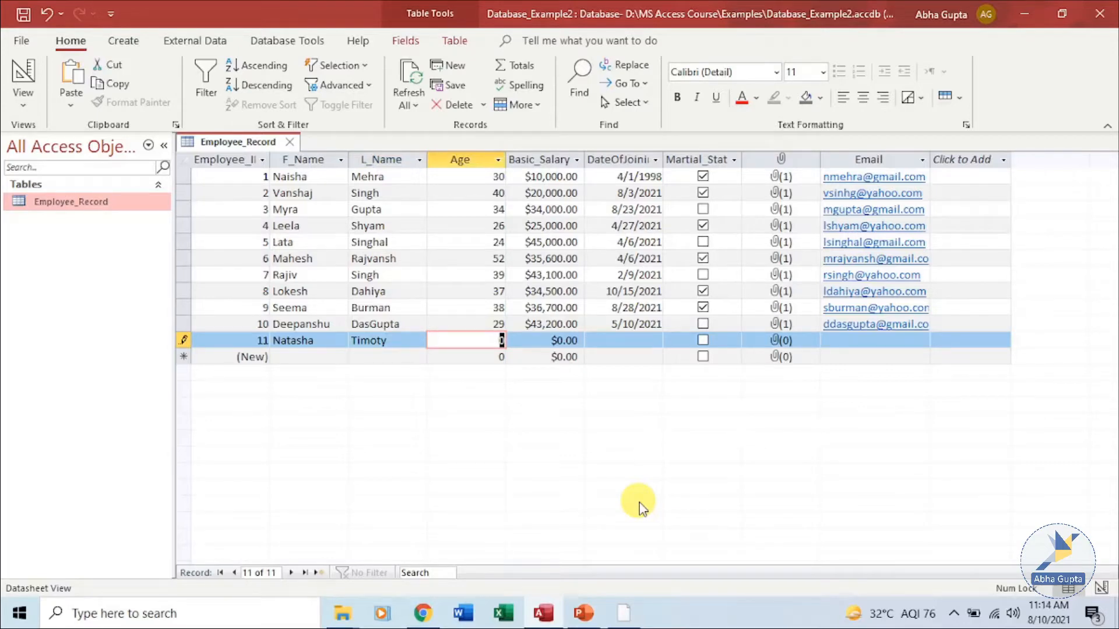
Give the new employee record an age of 23 and a basic salary of 20000.
text(23)
key(Tab)
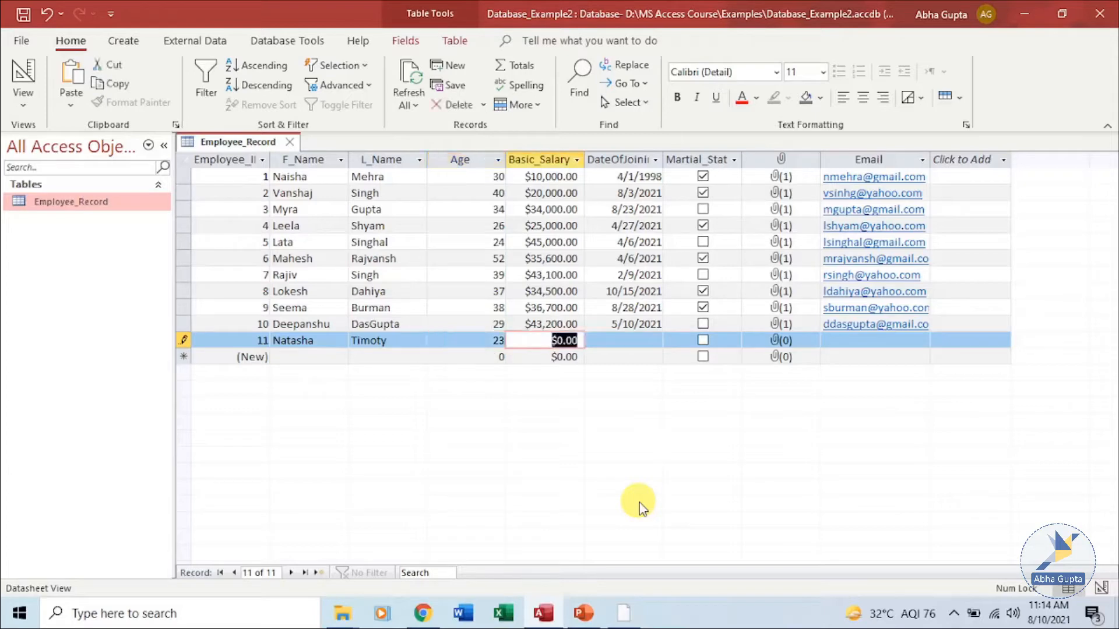
text(20,000)
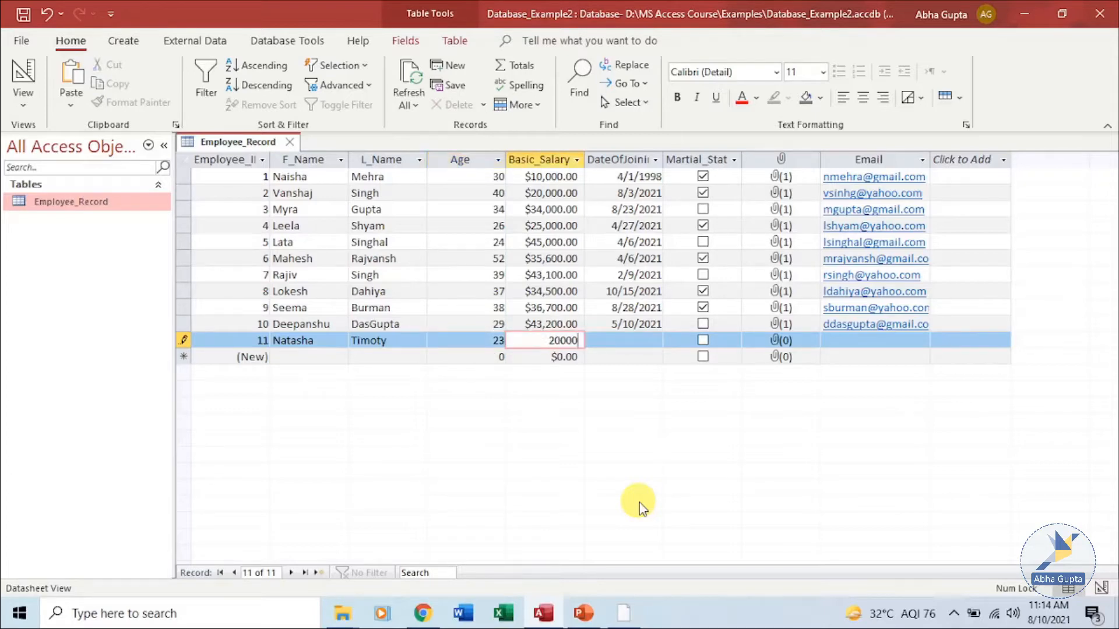
key(Tab)
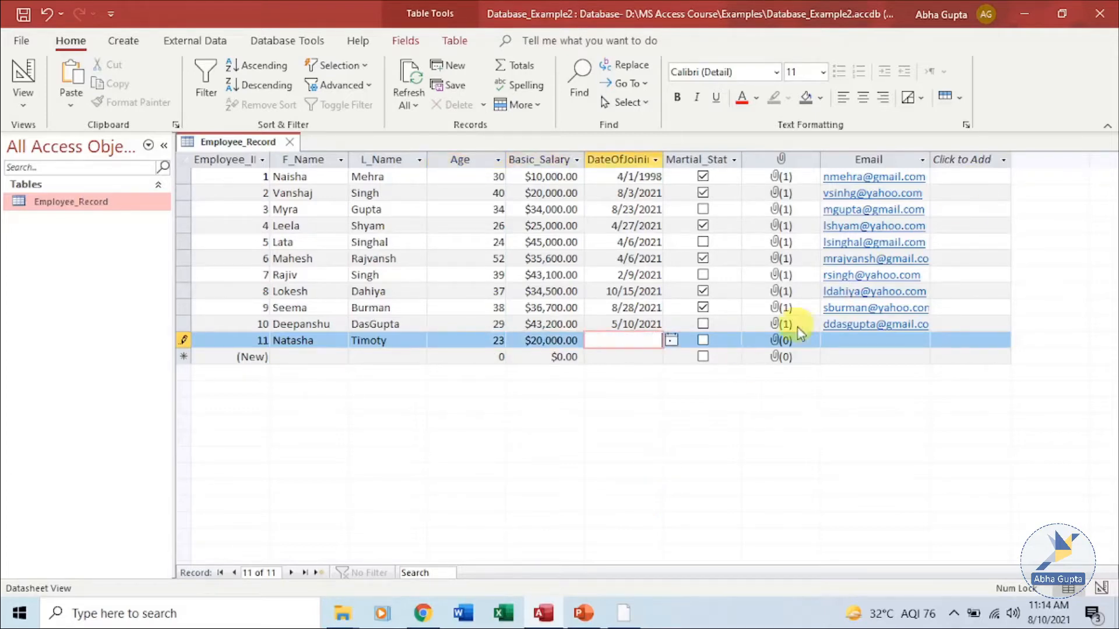
Set the new record's joining date to 8/3/2021 and mark its marital status as checked.
click(670, 340)
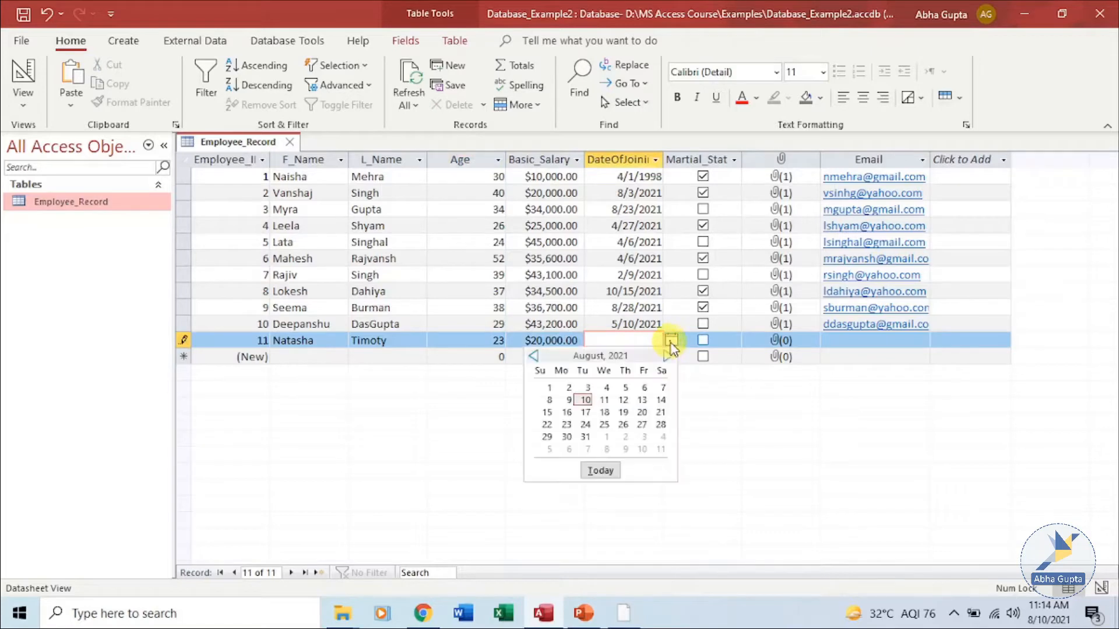
click(587, 388)
click(703, 340)
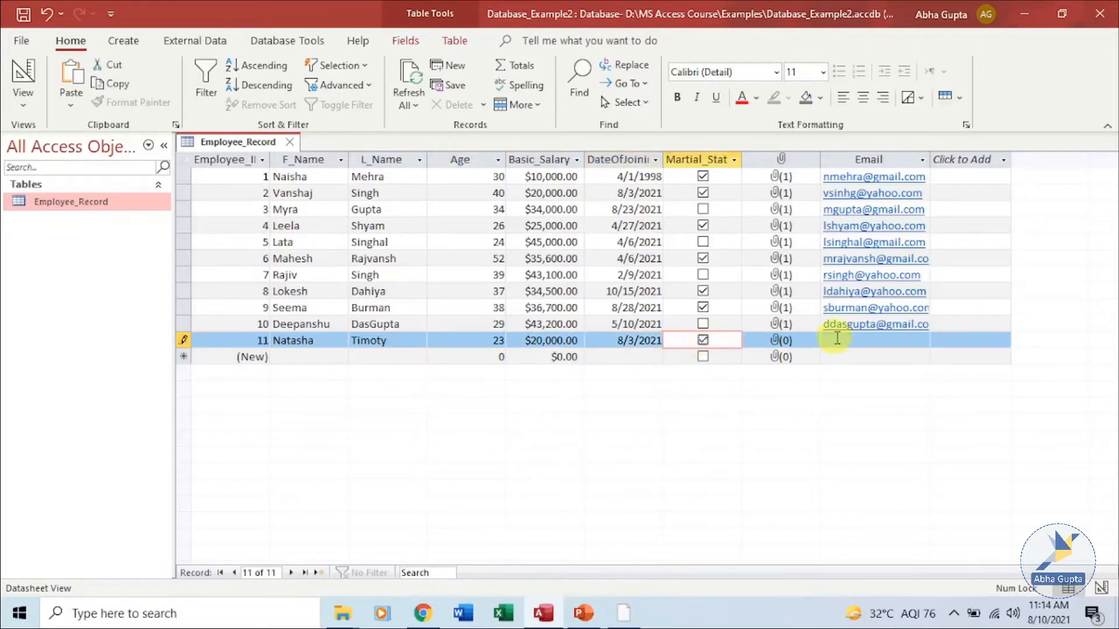
Fill in the new employee's e-mail field and save the record by moving to the blank row below.
click(836, 338)
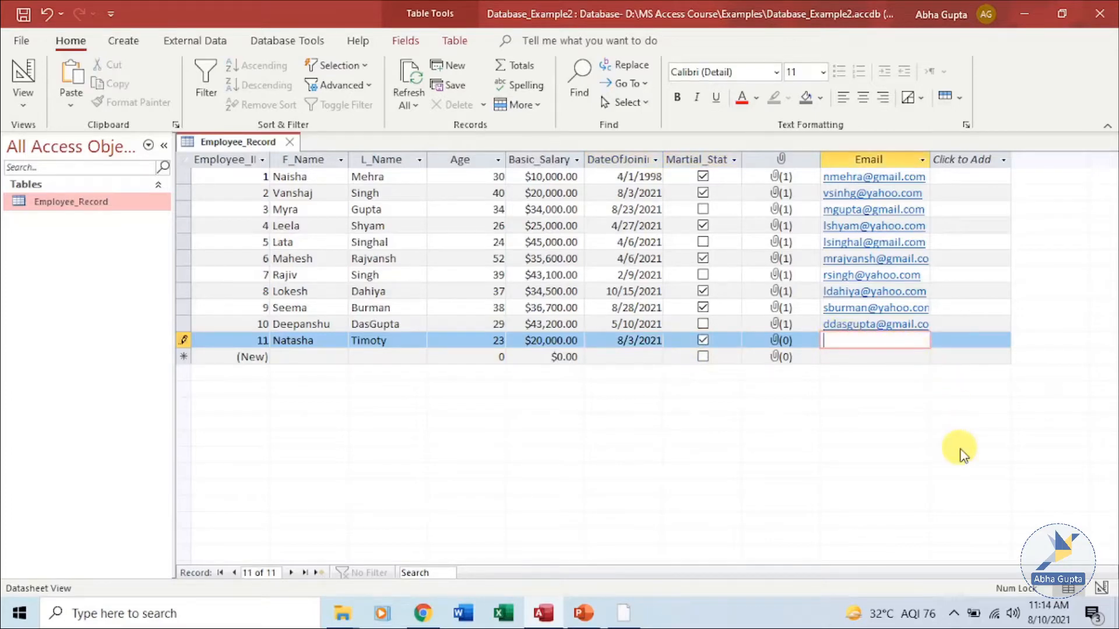
text(ntimothy)
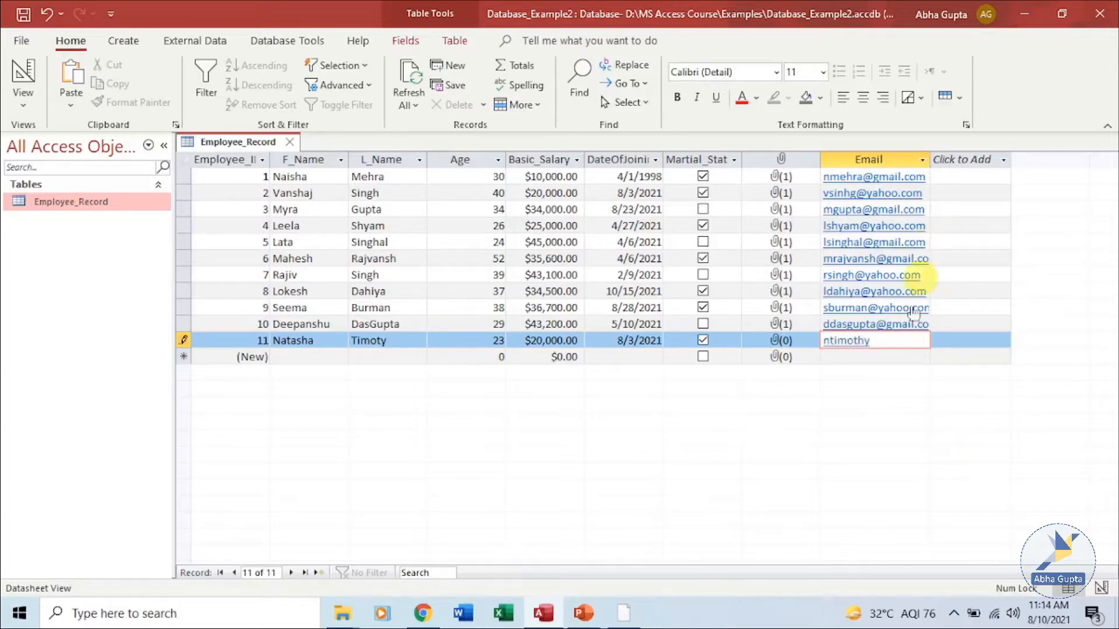
click(851, 361)
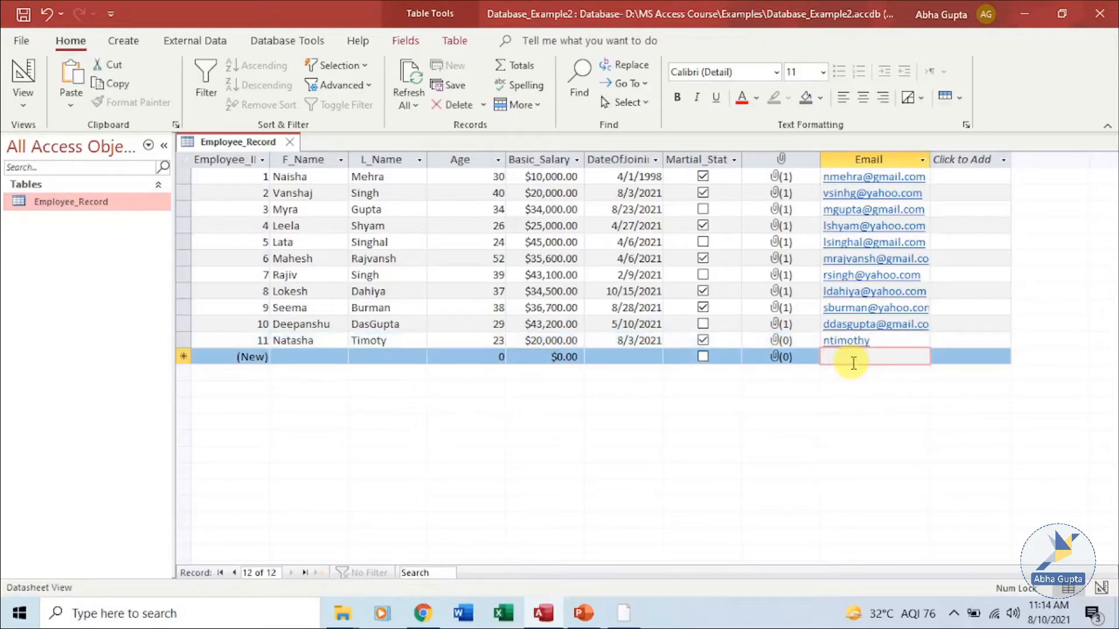
click(286, 357)
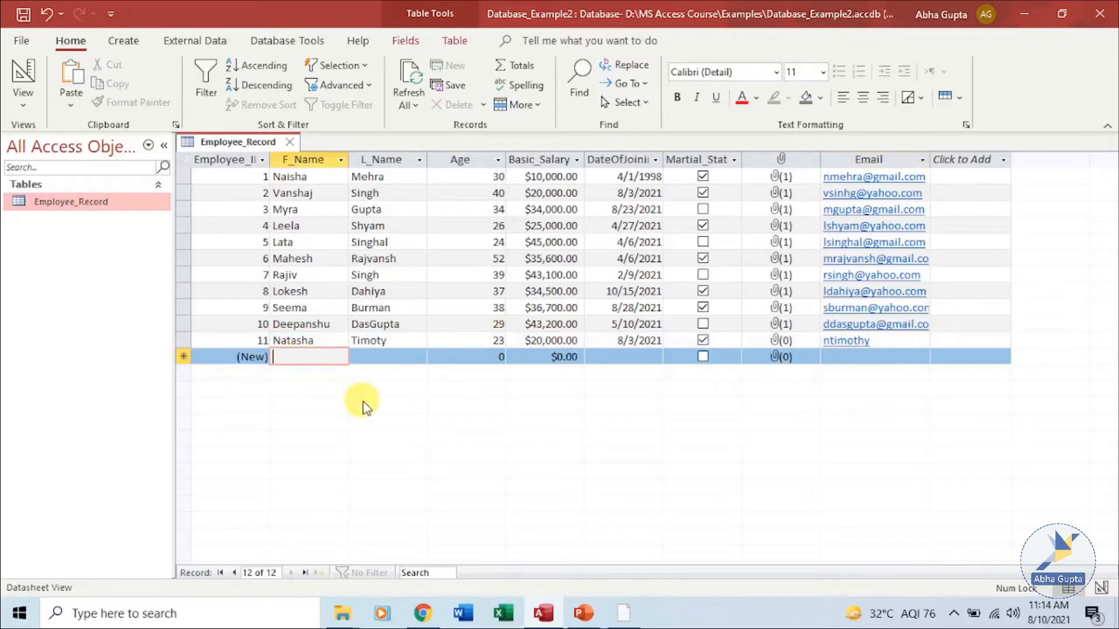
Correct the spelling of the last name in the newest record by inserting the missing "h".
double_click(371, 340)
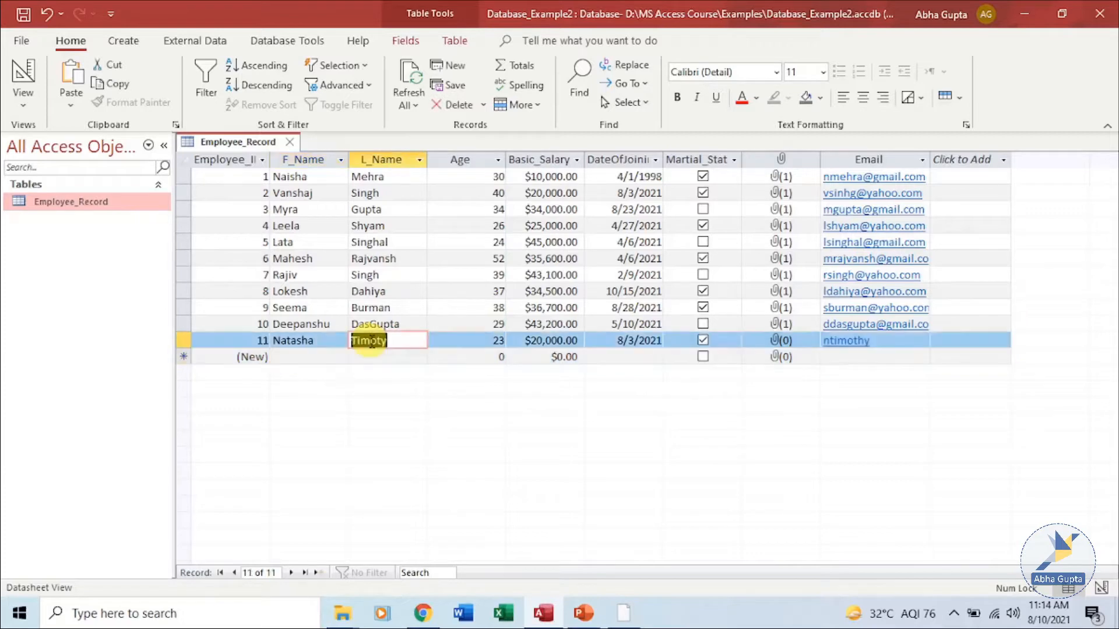
click(405, 345)
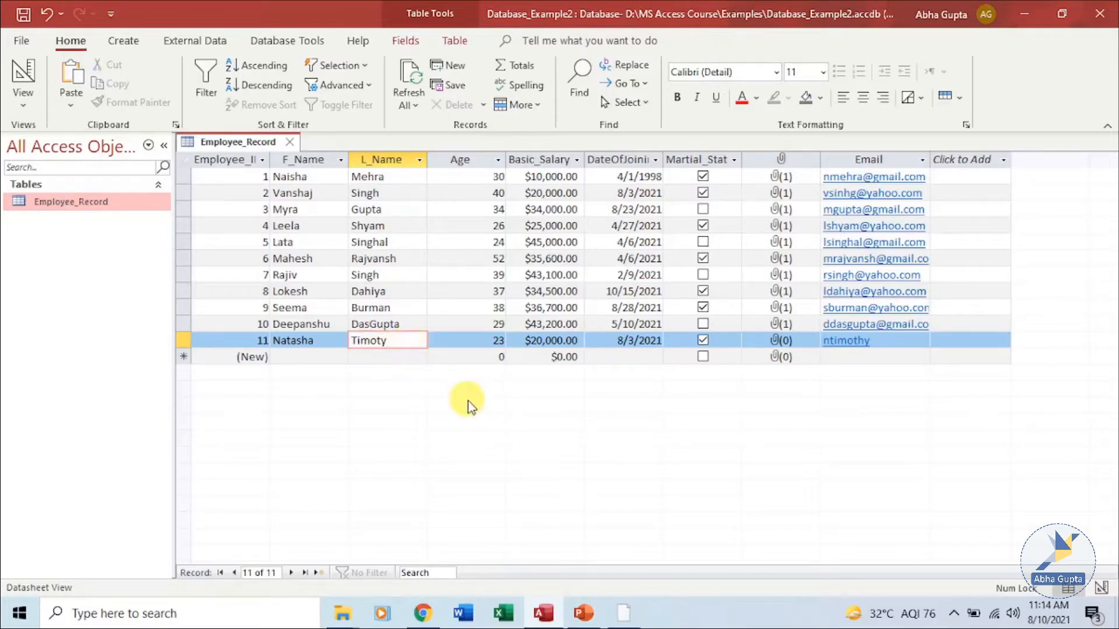
key(Left)
text(h)
Change the age in the newest employee record to 34 and commit the edit by leaving the row.
click(467, 339)
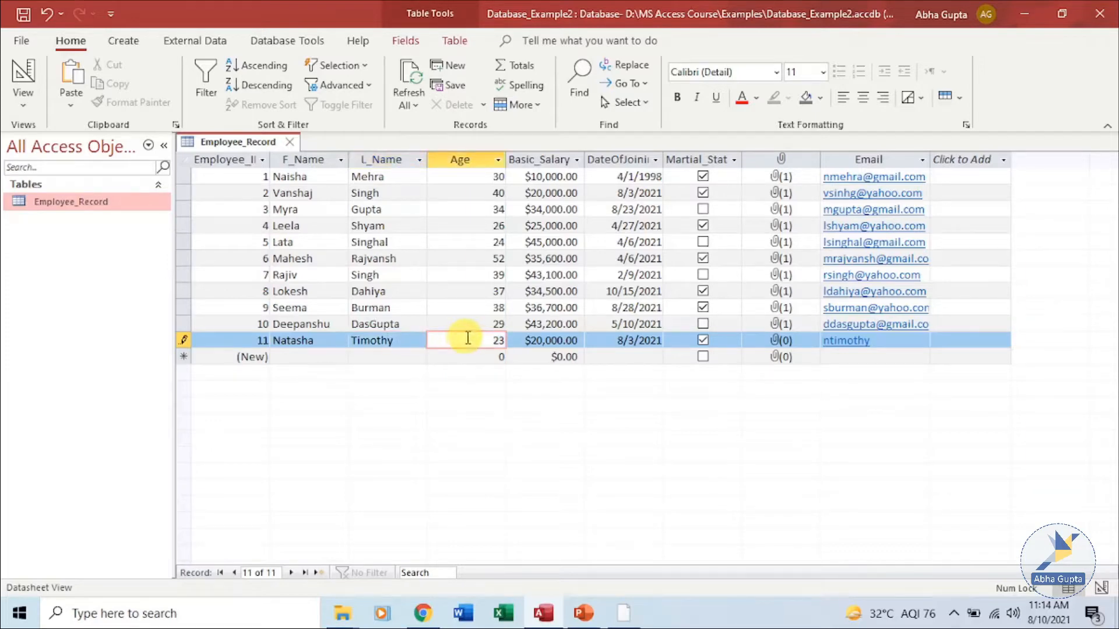
key(Delete)
key(Delete)
text(34)
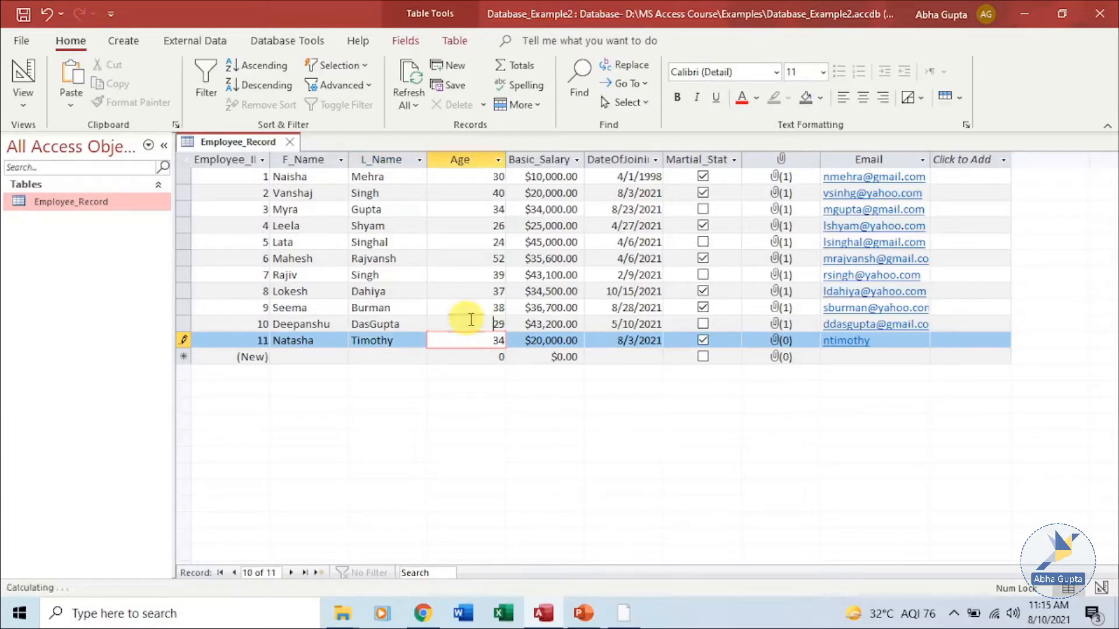
click(469, 322)
double_click(364, 291)
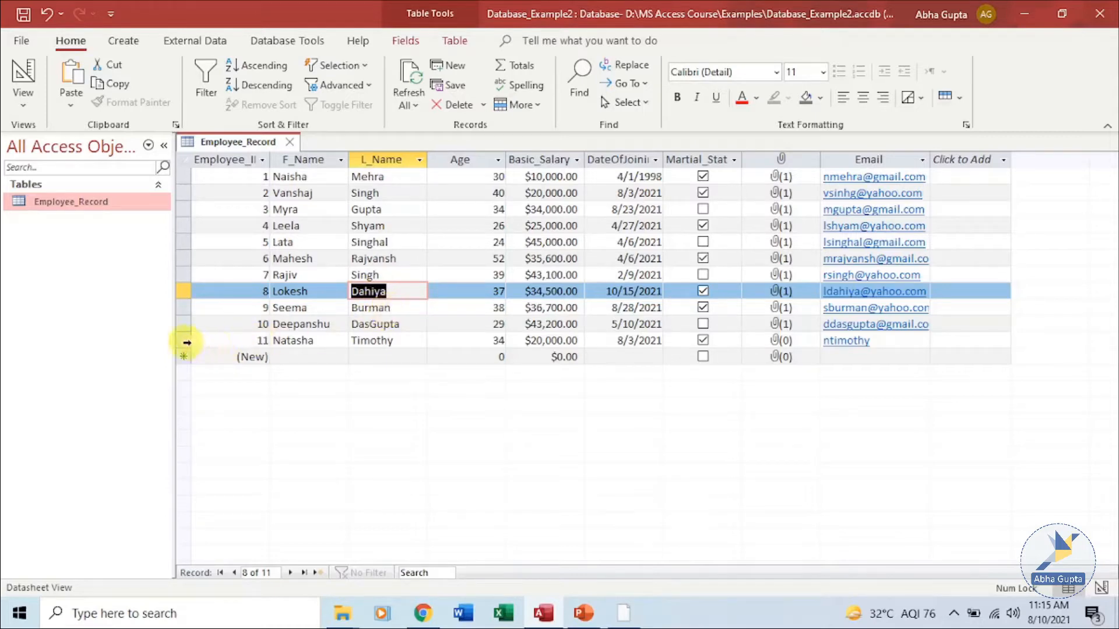
click(186, 342)
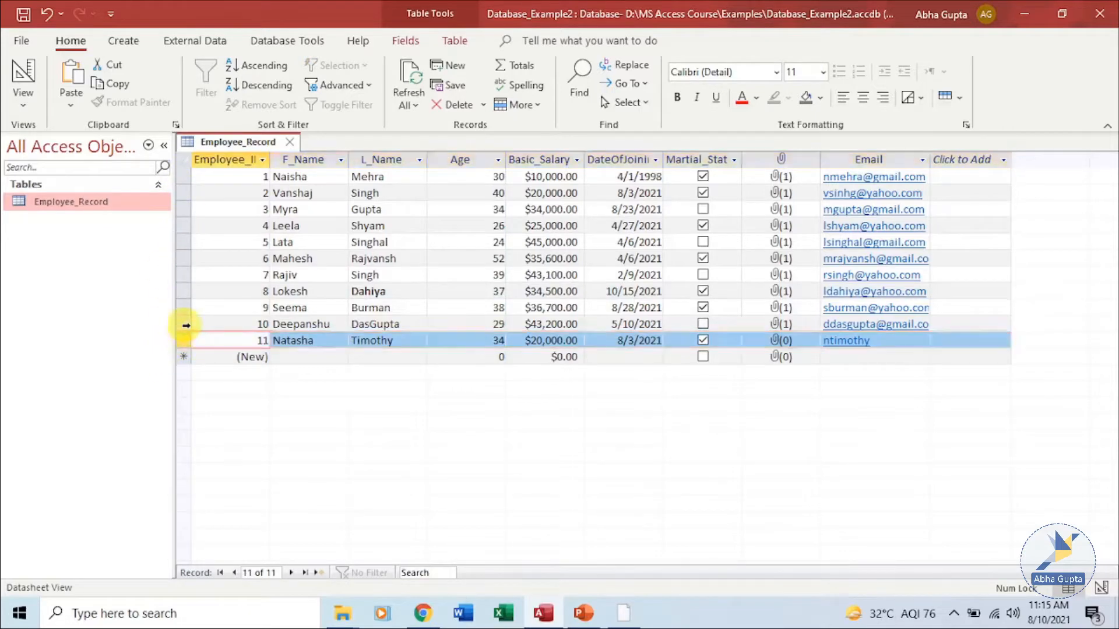
click(186, 325)
click(186, 345)
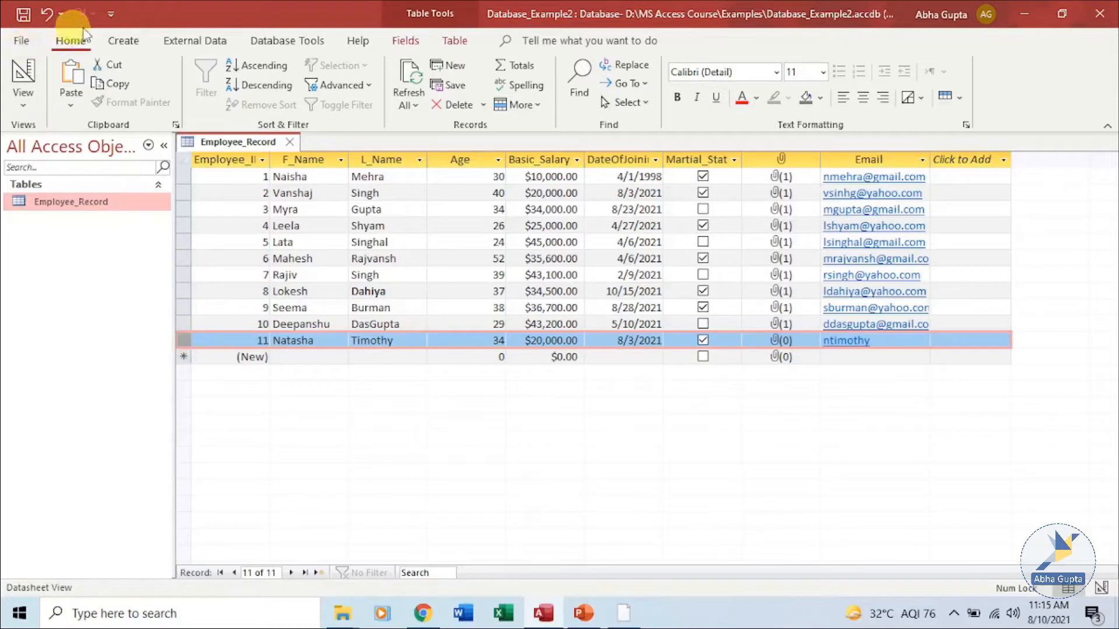
click(459, 106)
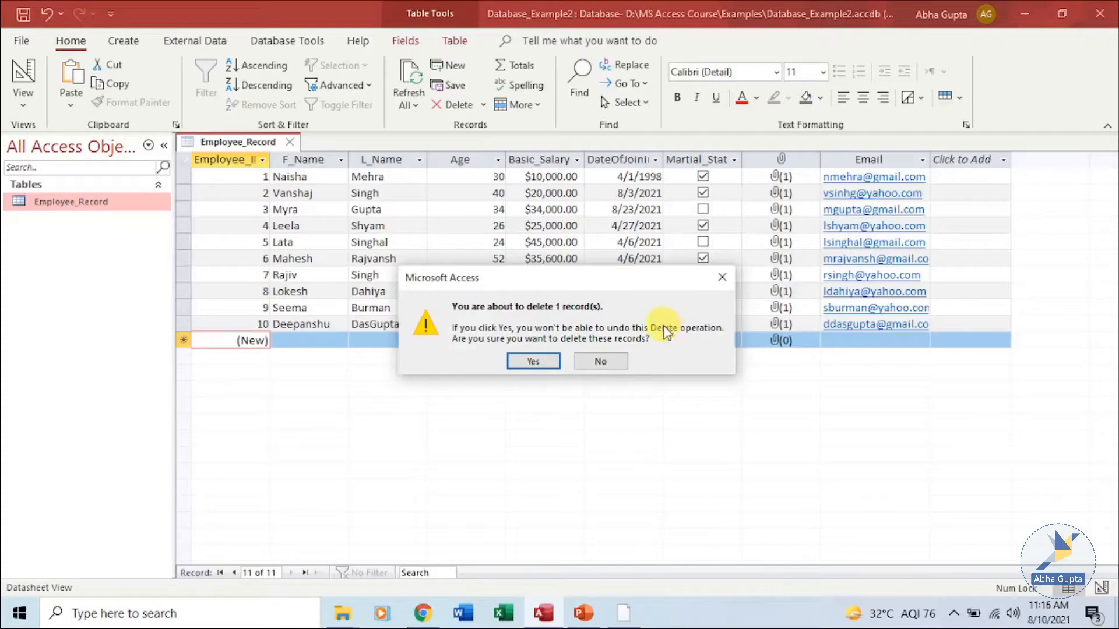
click(606, 360)
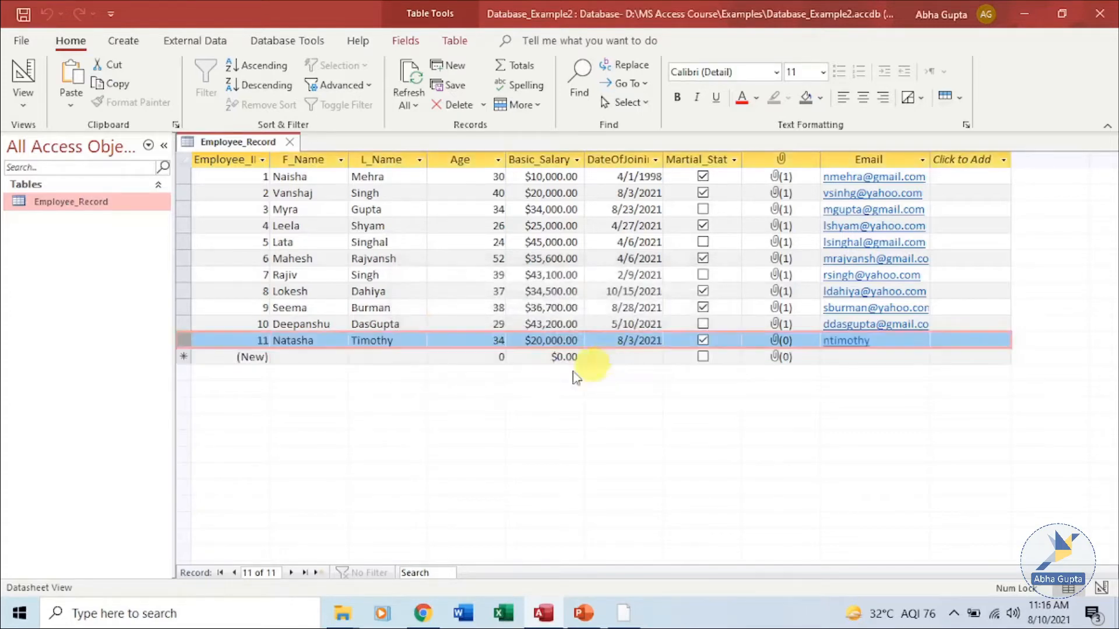
Delete the last employee record with confirmation, and widen the Employee_ID column to fit its heading.
click(187, 344)
key(Delete)
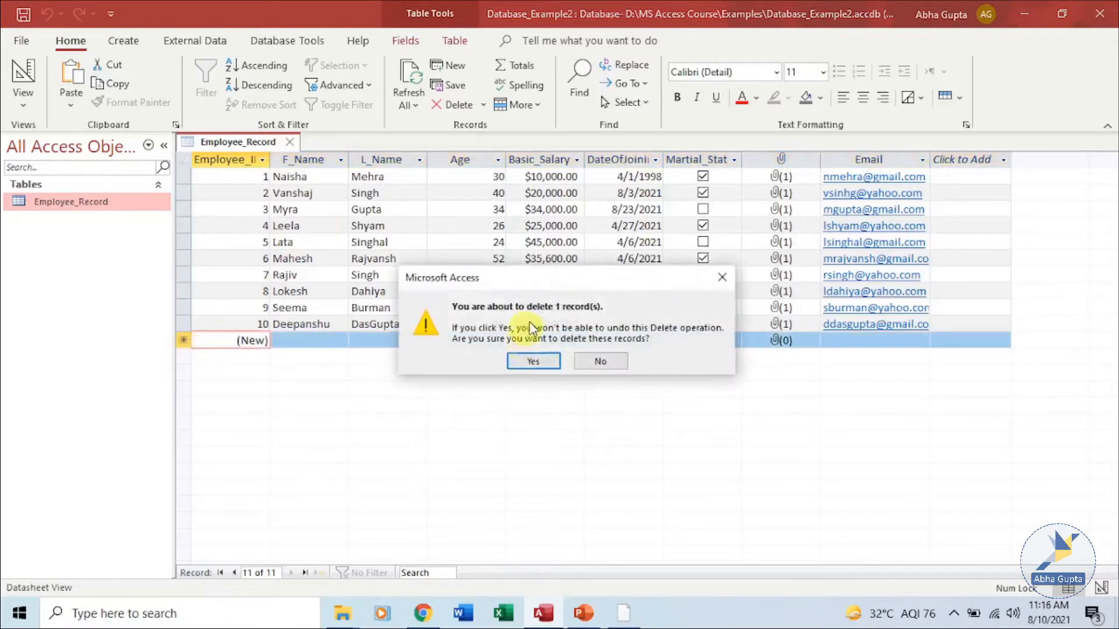
click(533, 360)
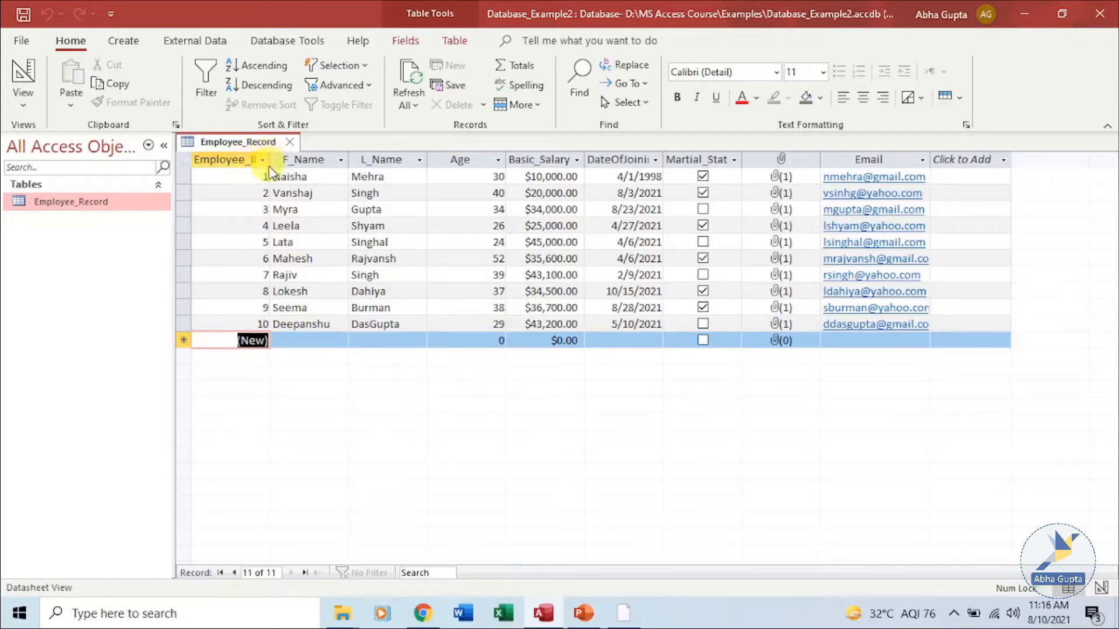
drag(273, 159, 280, 159)
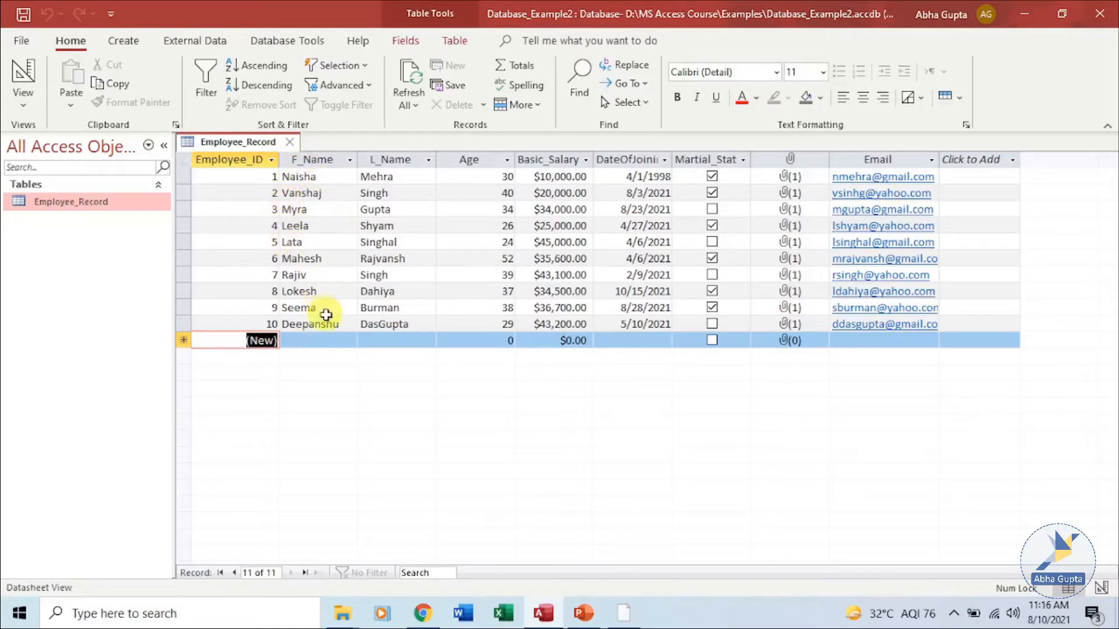
Sort the table by F_Name in ascending order and in descending order, and remove the sort.
click(326, 162)
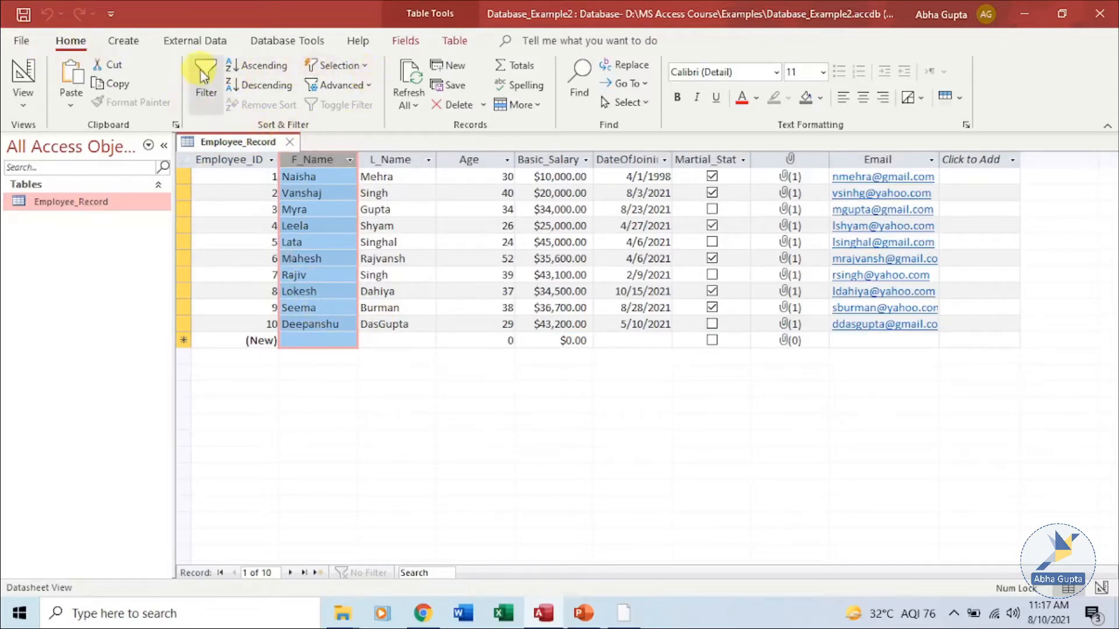
click(258, 68)
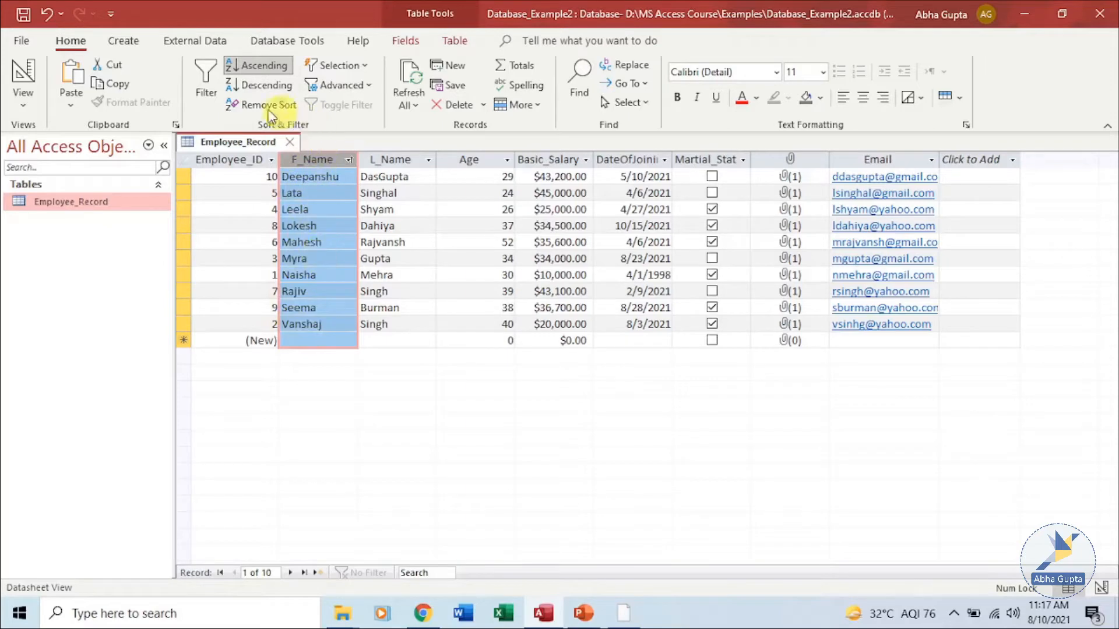
click(252, 85)
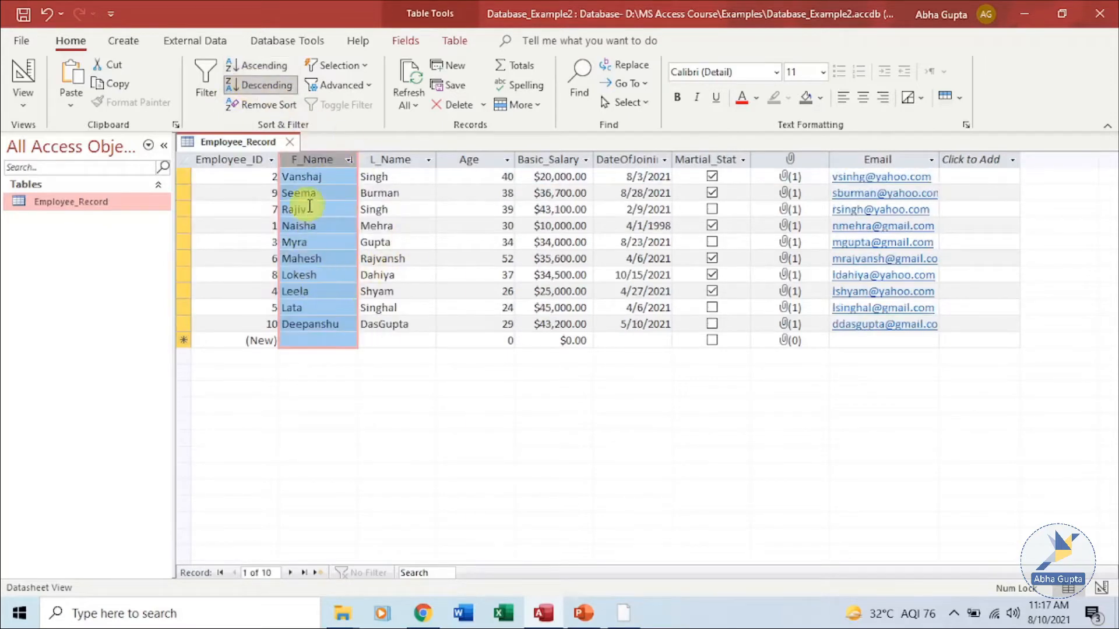
click(268, 112)
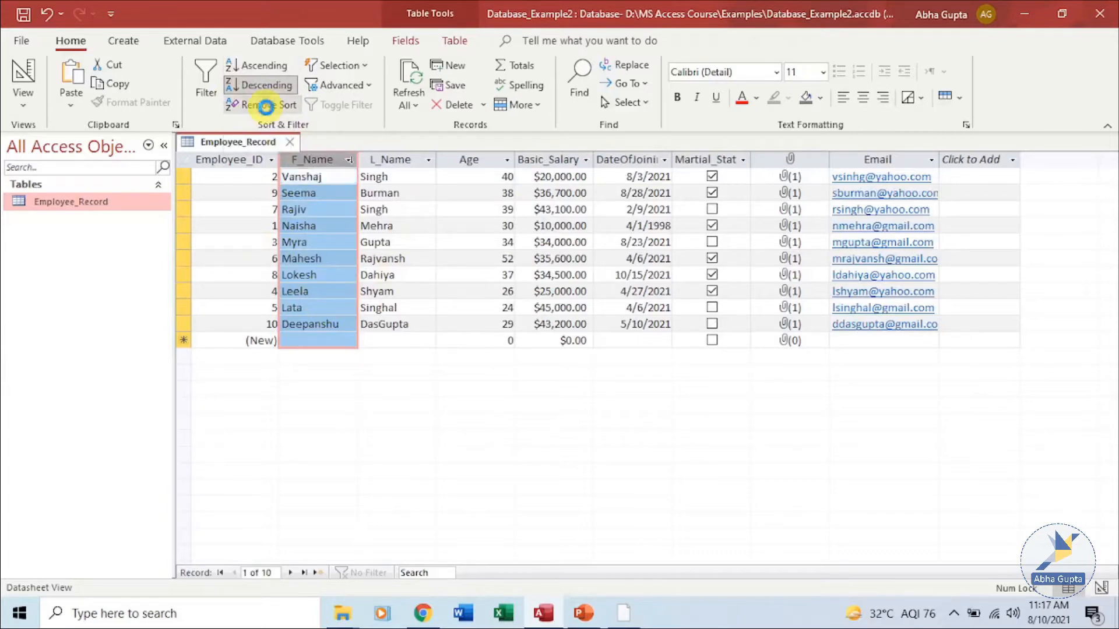
click(328, 334)
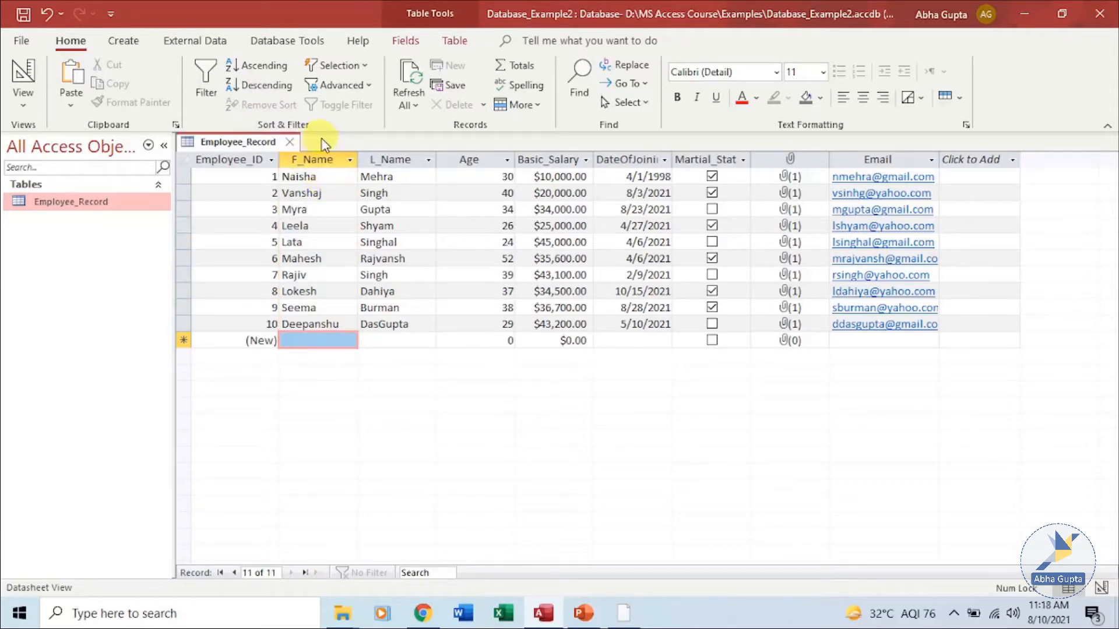
Apply the ascending sort on F_Name once more and clear it to restore the original record order.
click(323, 157)
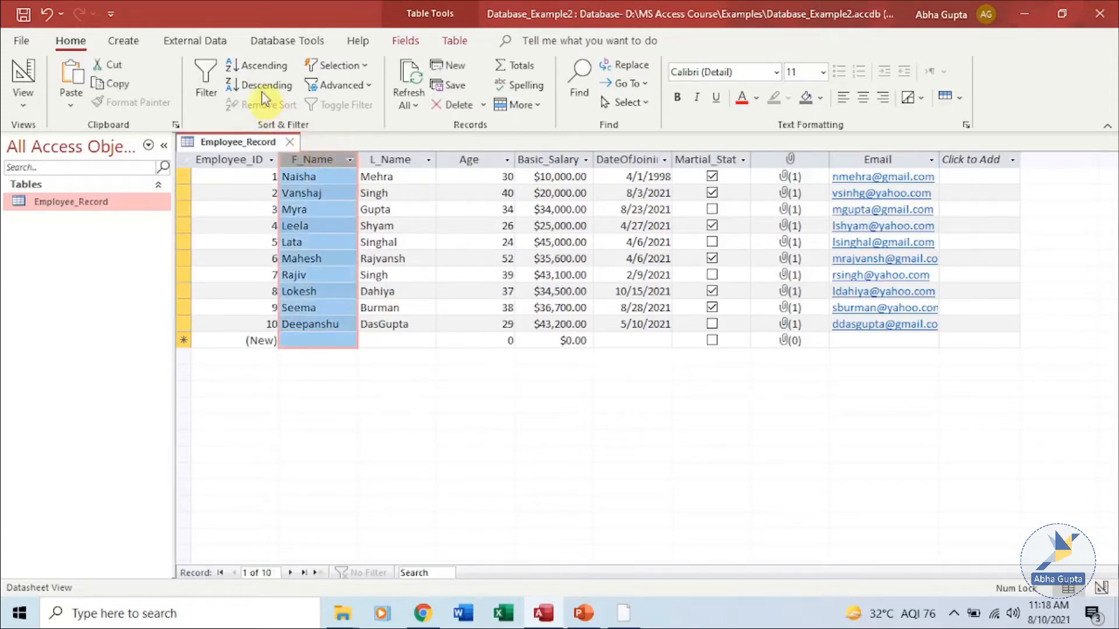
click(256, 68)
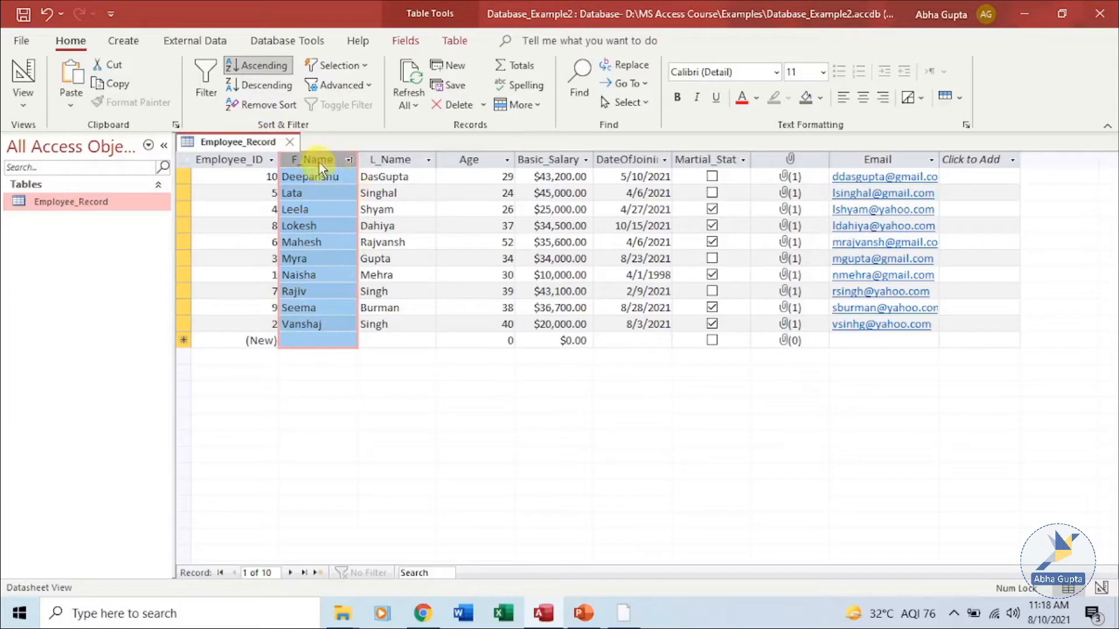
click(260, 105)
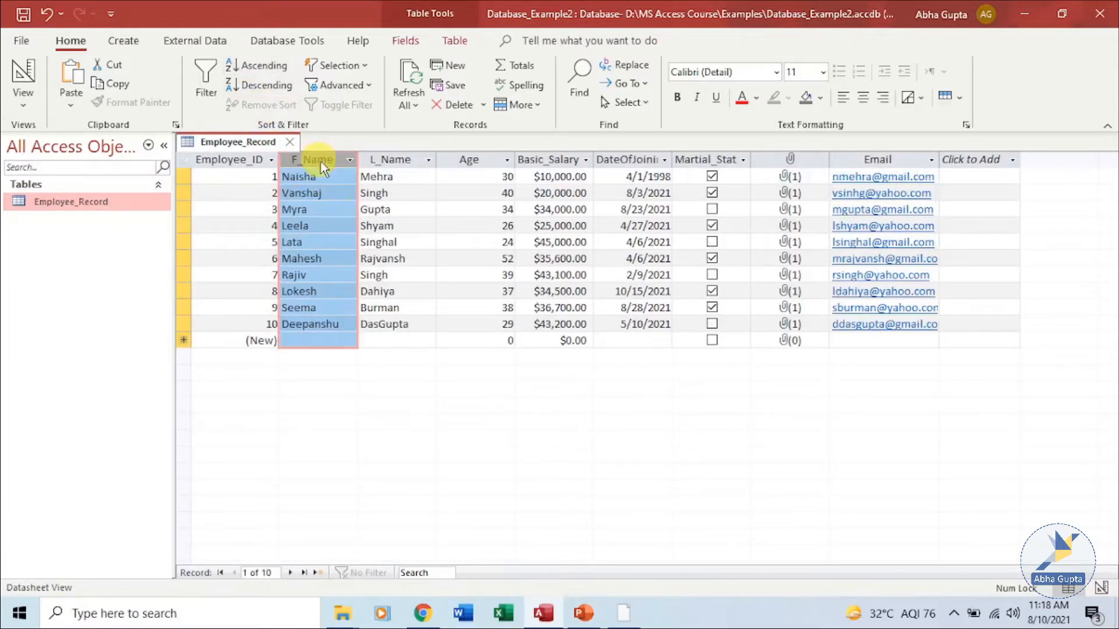
Filter F_Name to show only the first names of the fourth, fifth and sixth employee records, and toggle the filter off.
click(206, 81)
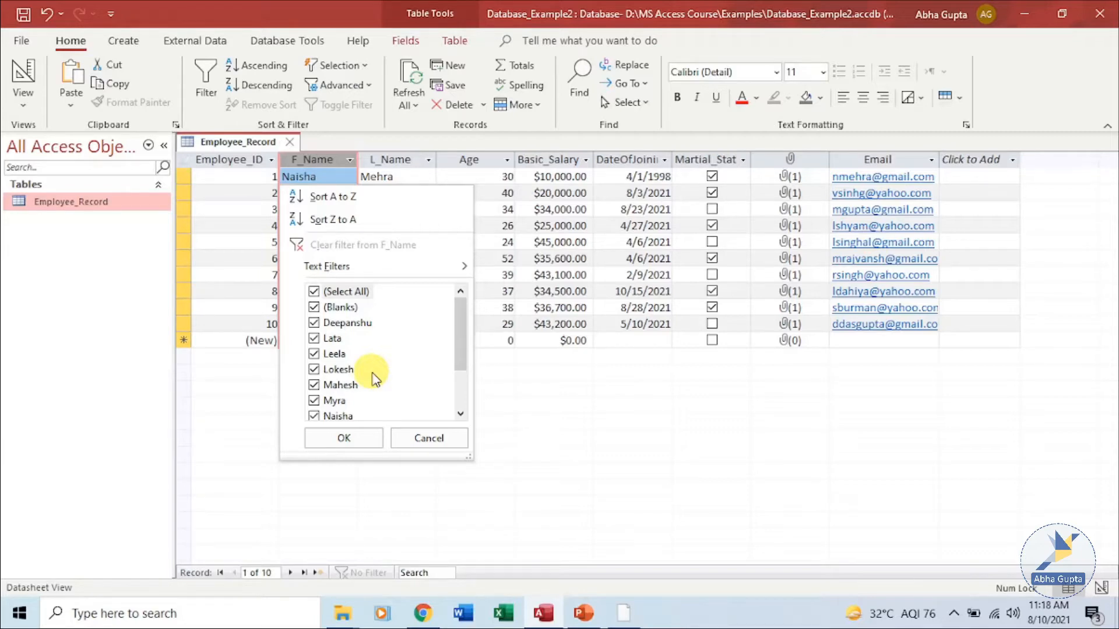
mouse_move(457, 307)
mouse_down()
mouse_move(462, 378)
mouse_move(463, 307)
mouse_up()
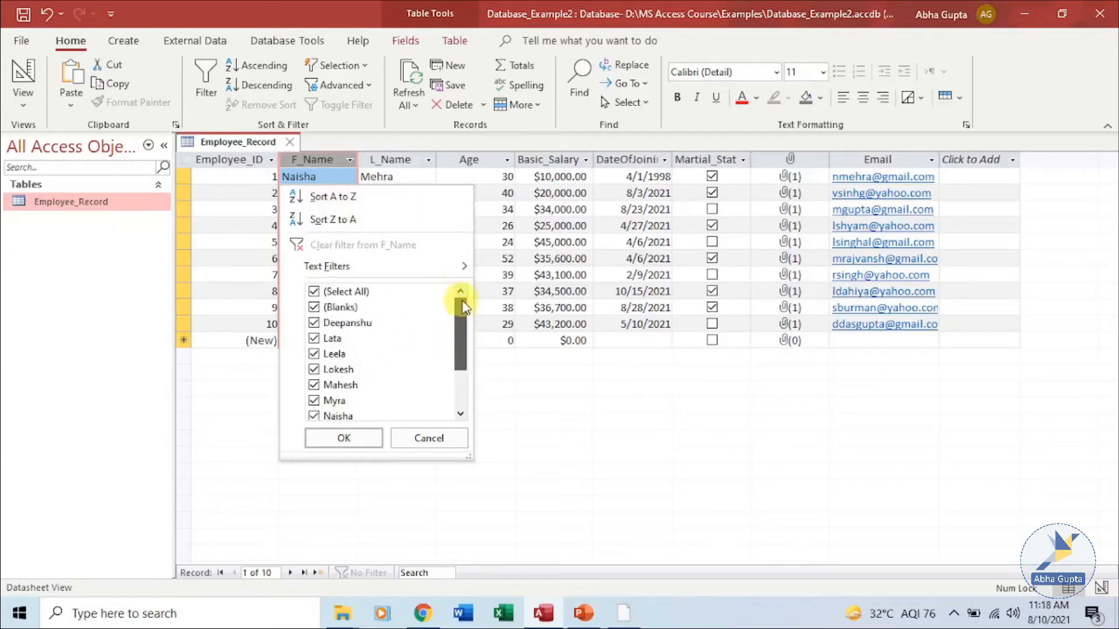
click(314, 292)
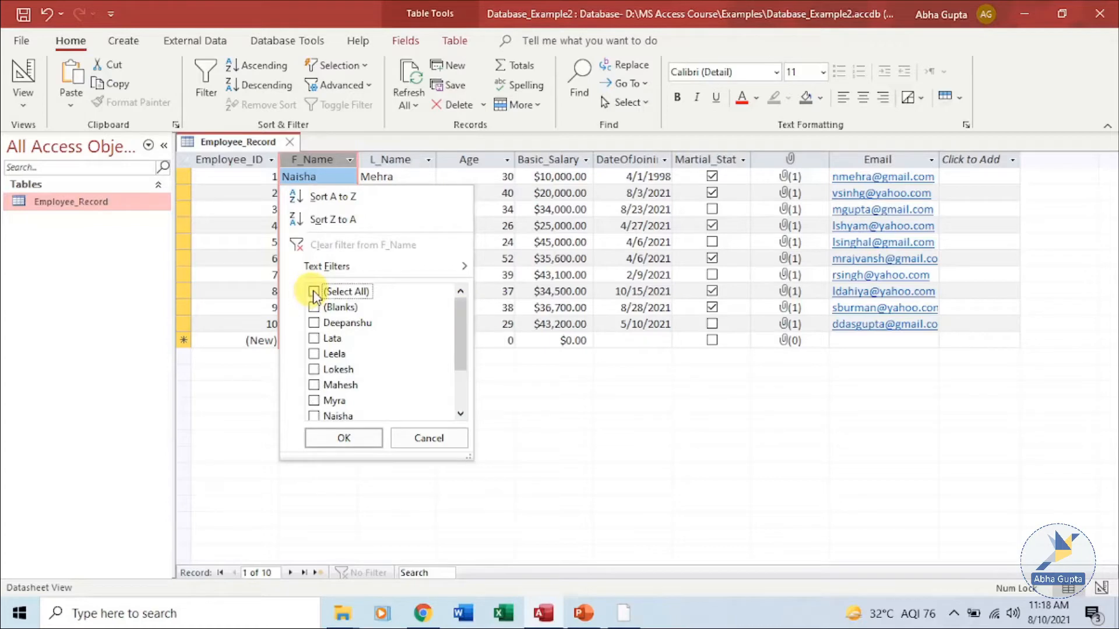
click(314, 338)
click(314, 354)
click(315, 386)
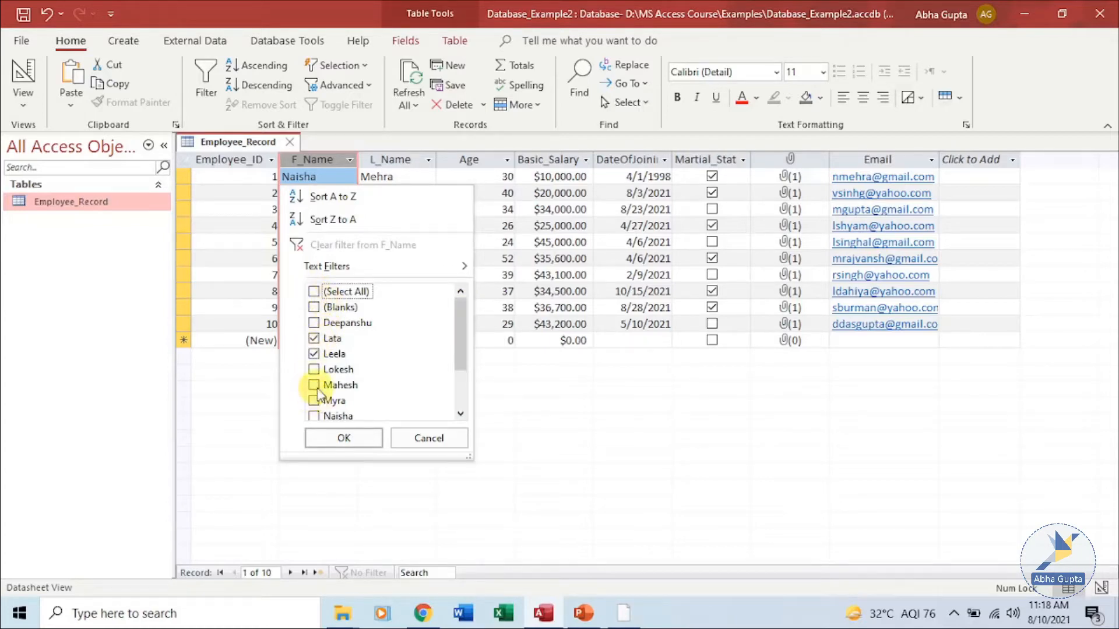
click(373, 443)
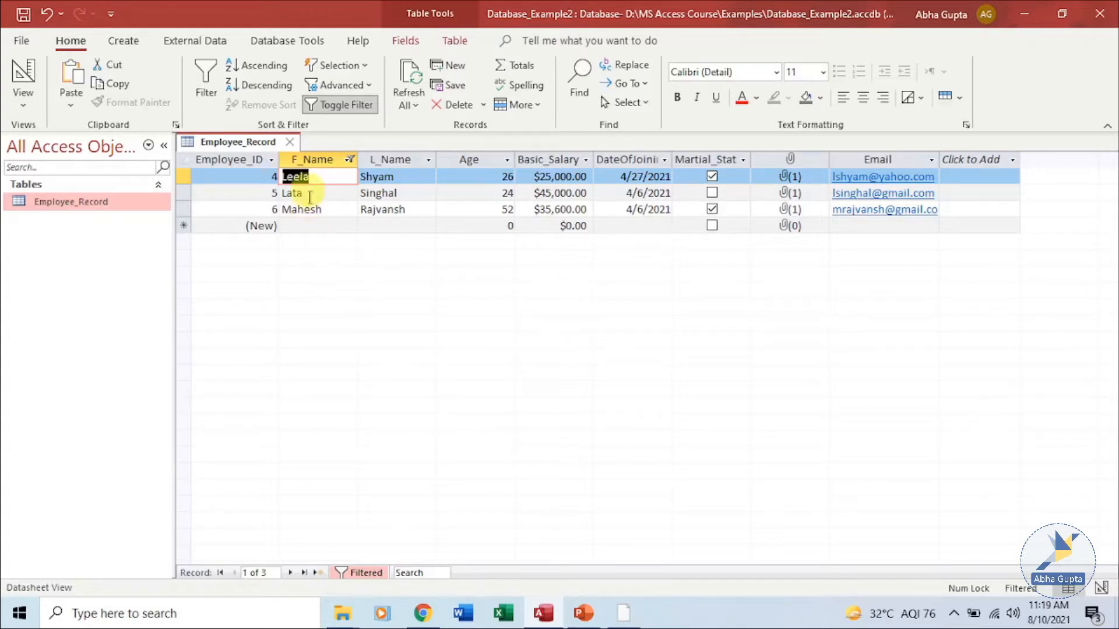
click(340, 110)
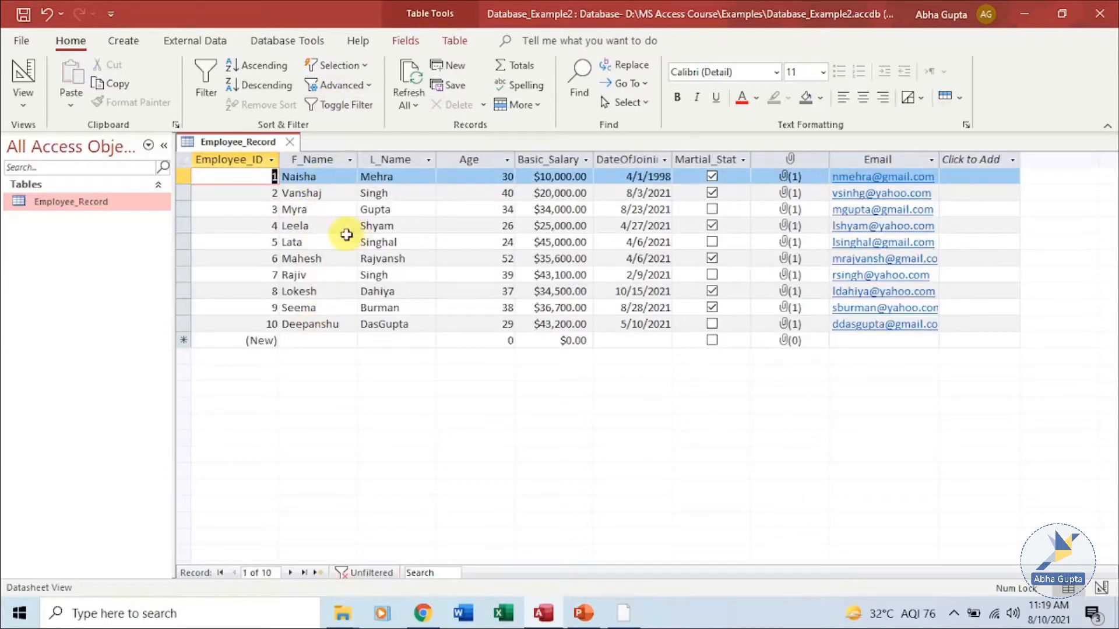
Inspect the F_Name filter options and the Advanced Filter/Sort design grid, closing both without changes.
click(313, 161)
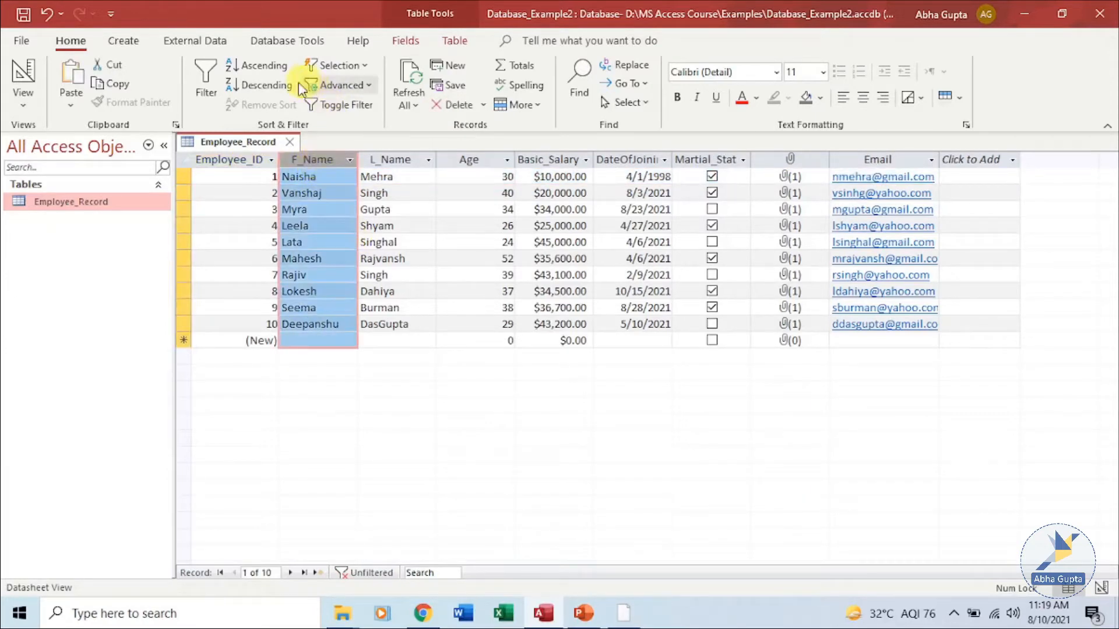
click(213, 97)
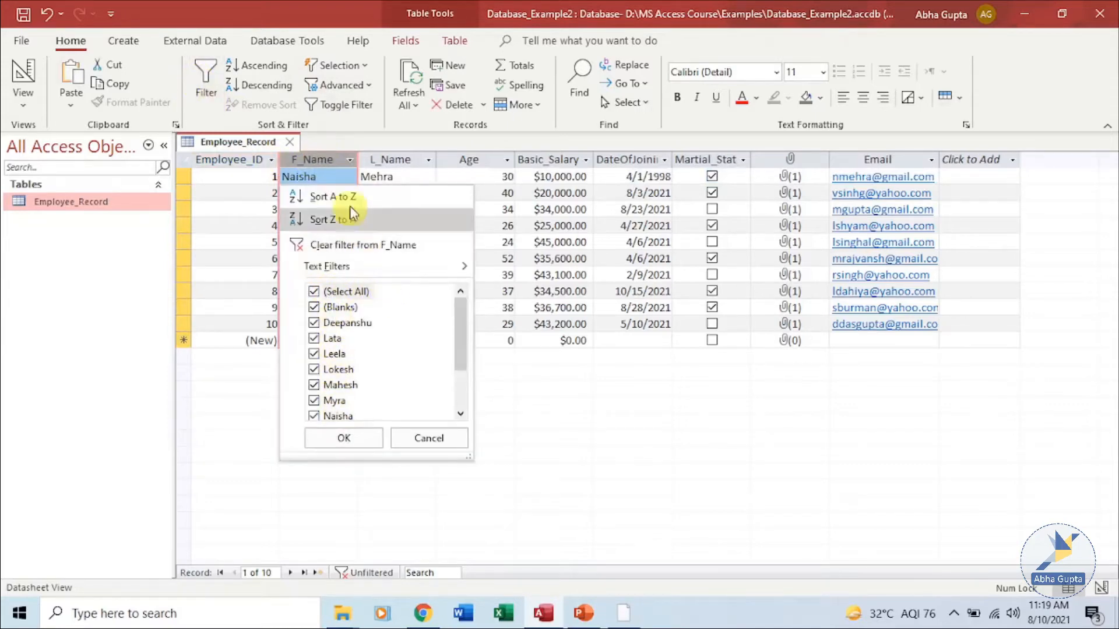
click(429, 439)
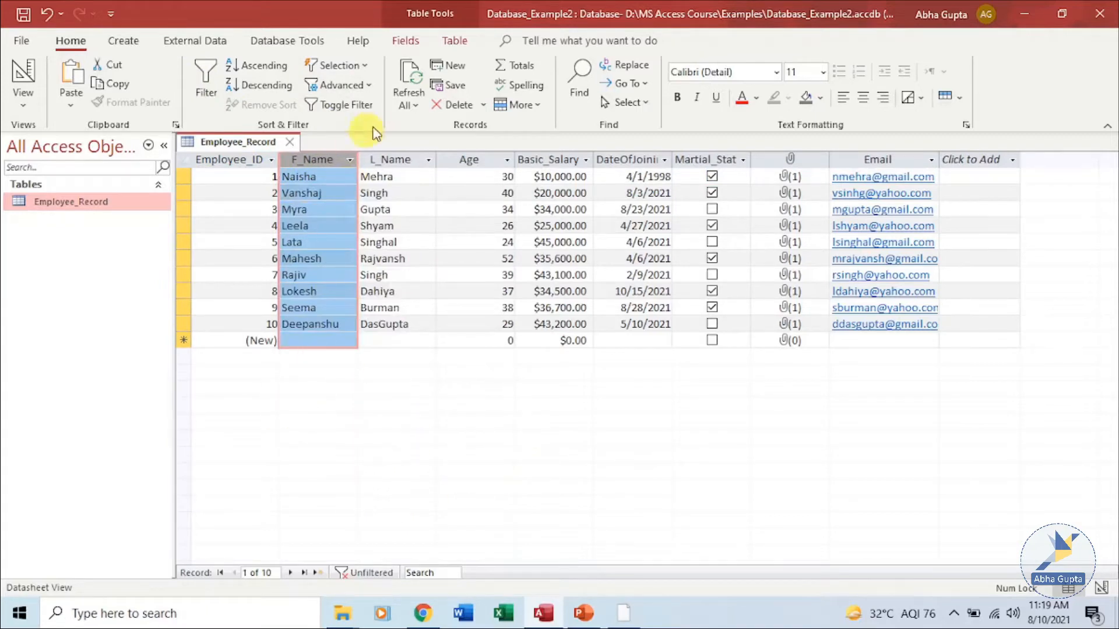
click(357, 89)
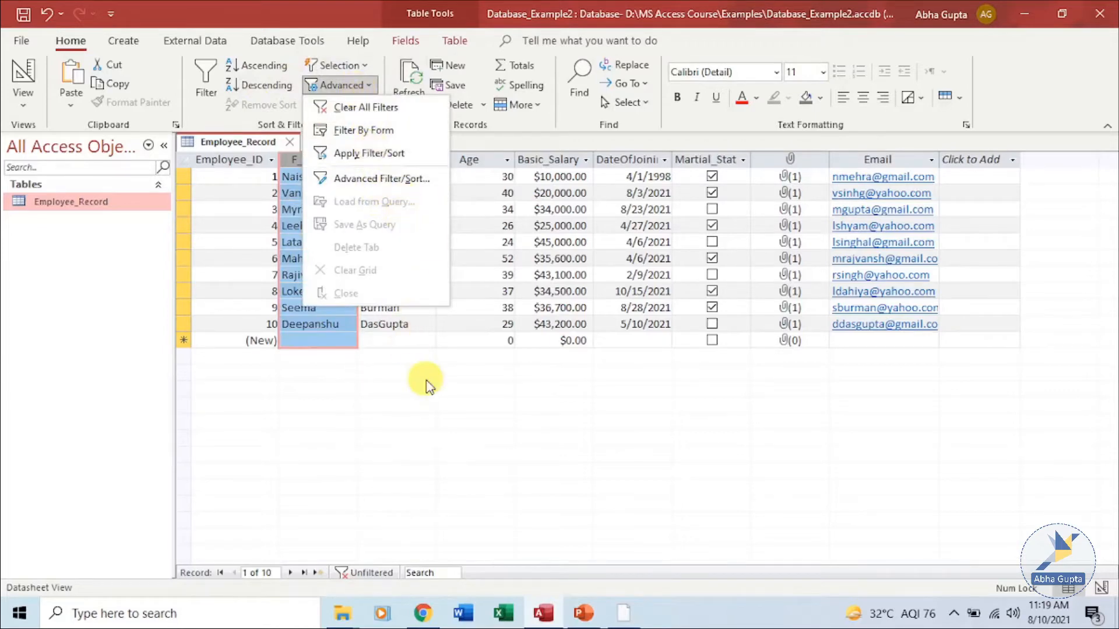
click(385, 184)
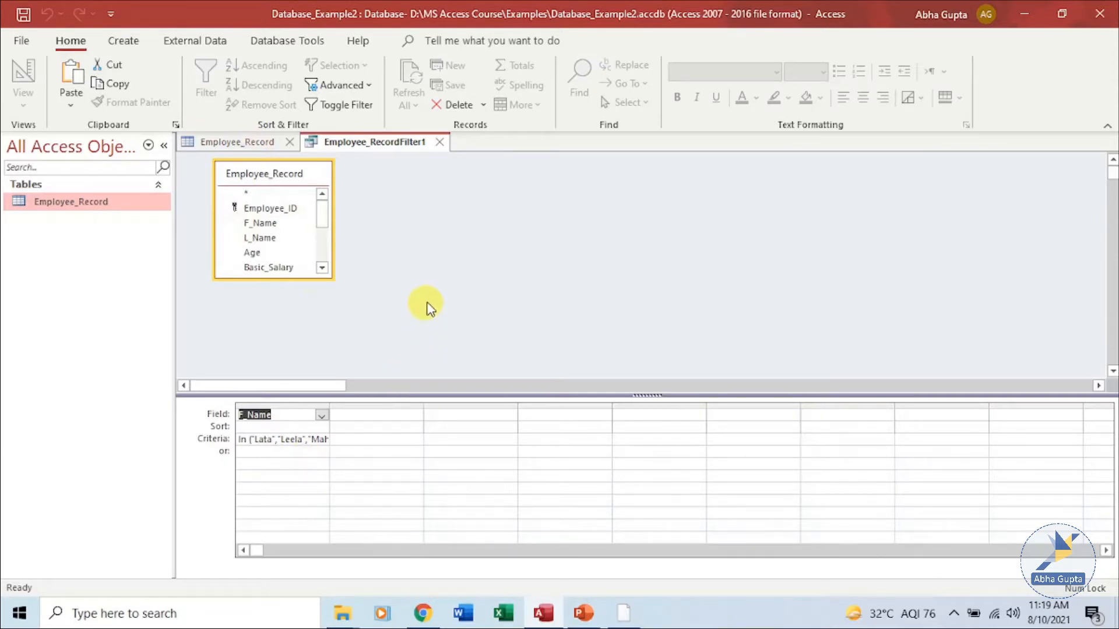
click(437, 142)
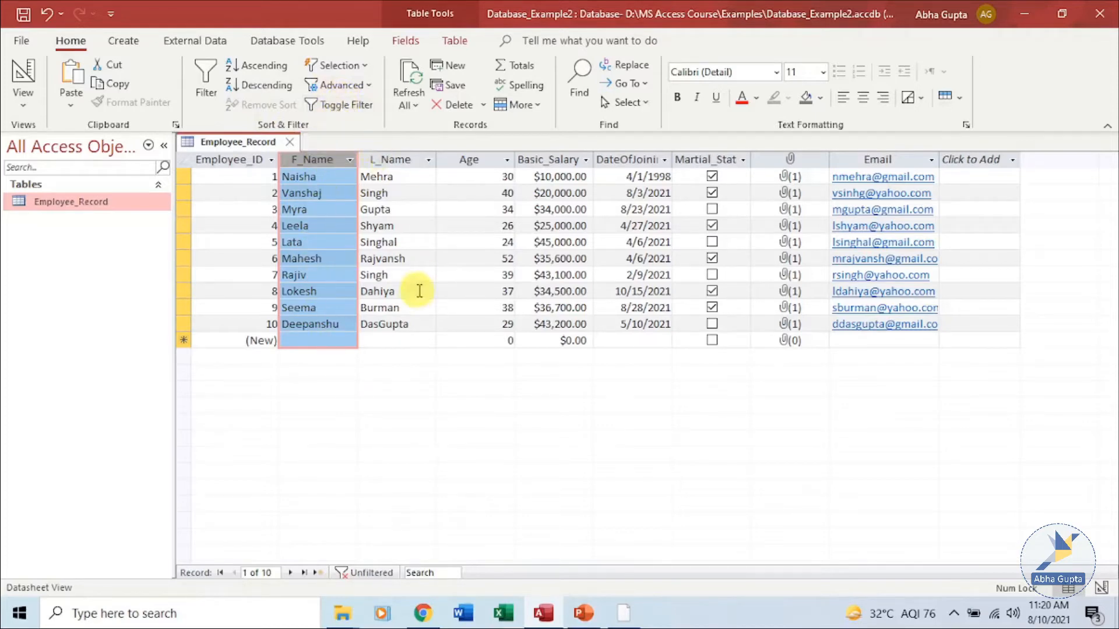
Review the data types offered for adding a new field to the table, including Calculated Field, and dismiss the list.
key(ctrl+plus)
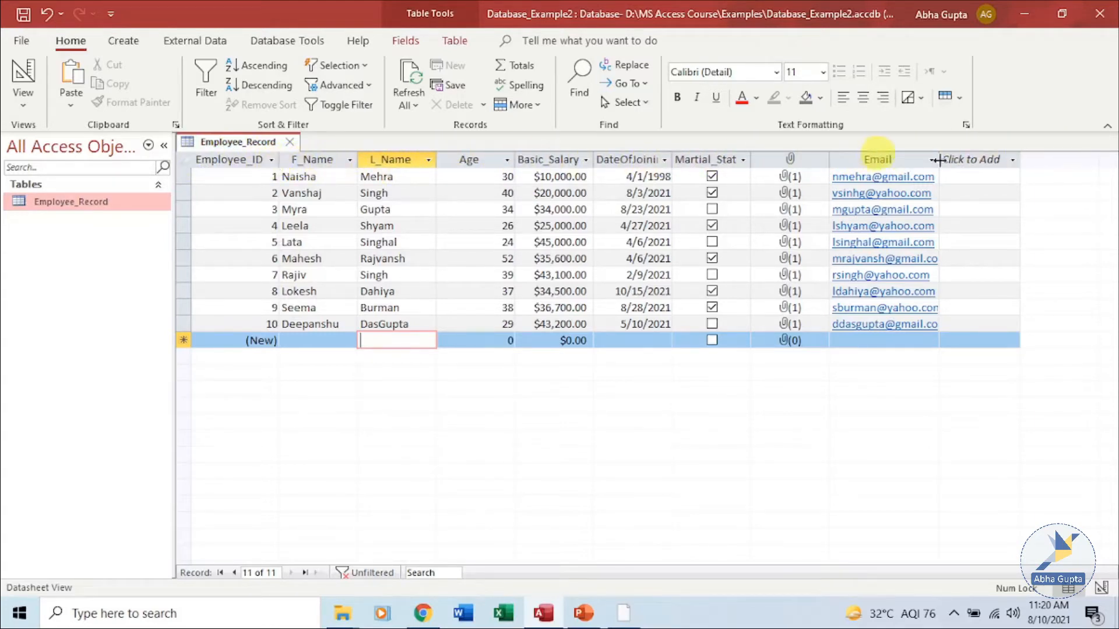
click(1011, 157)
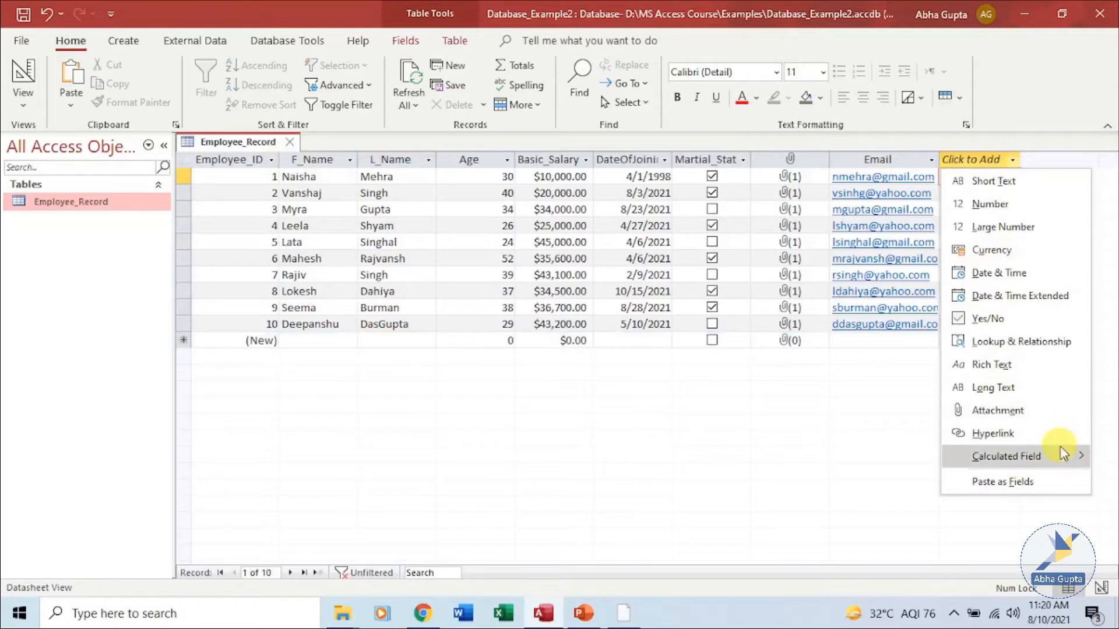
mouse_move(1060, 457)
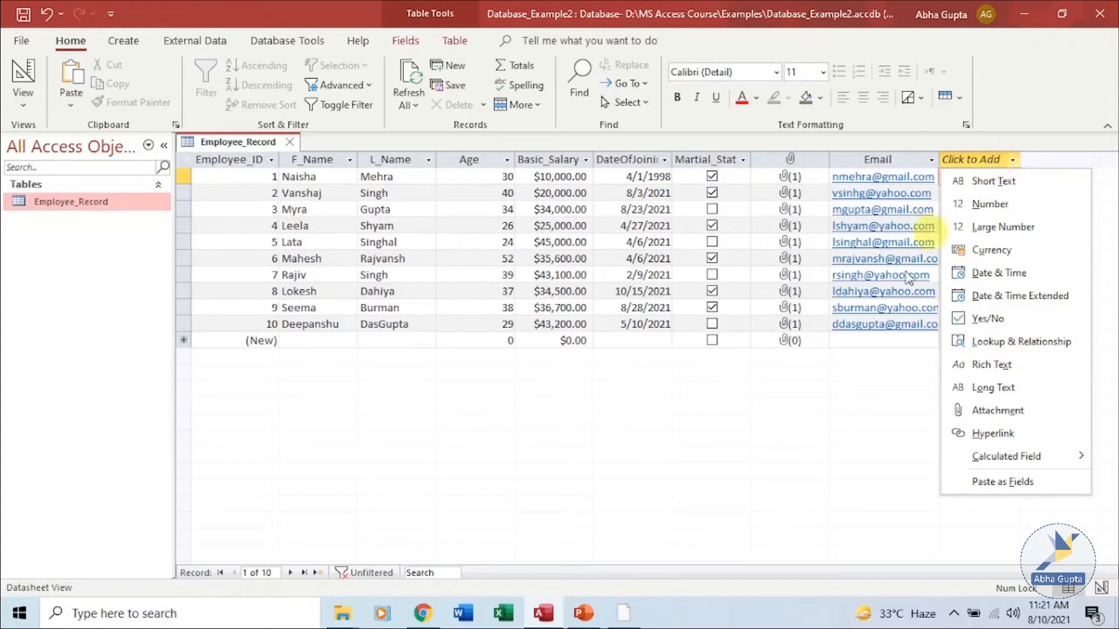
click(836, 475)
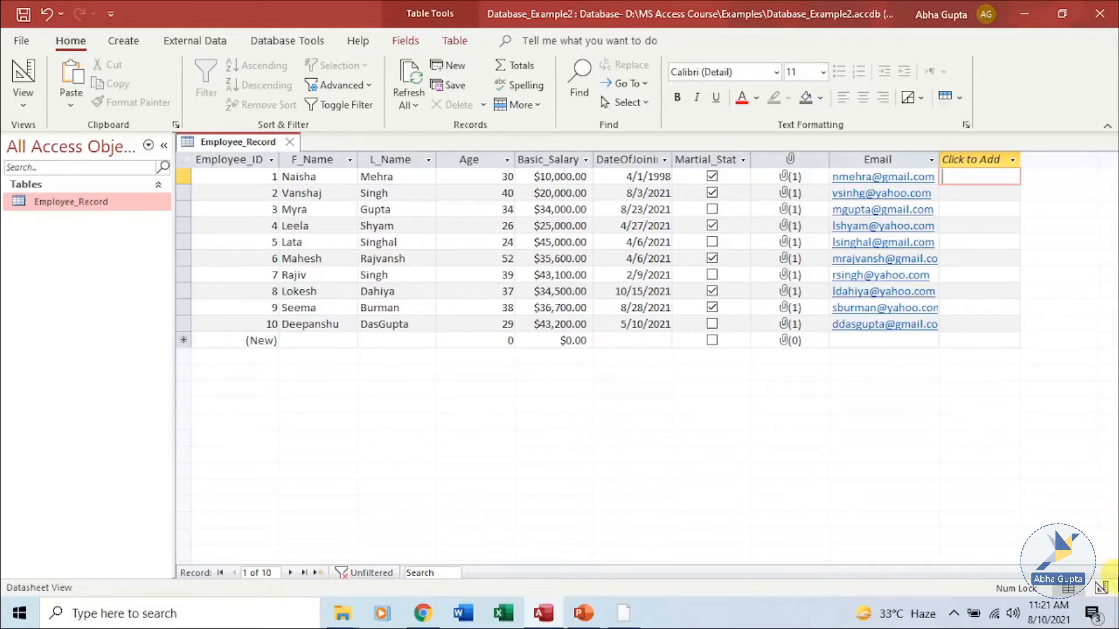
Open the Employee_Record table in Design View and add an HRA field with the Number data type.
click(1104, 592)
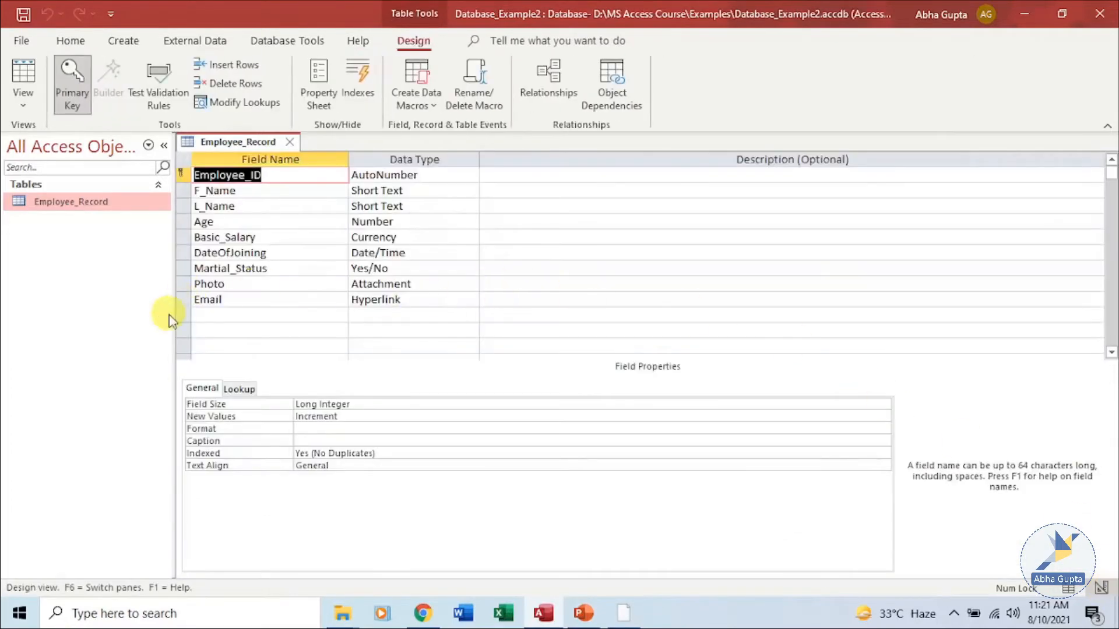
click(205, 314)
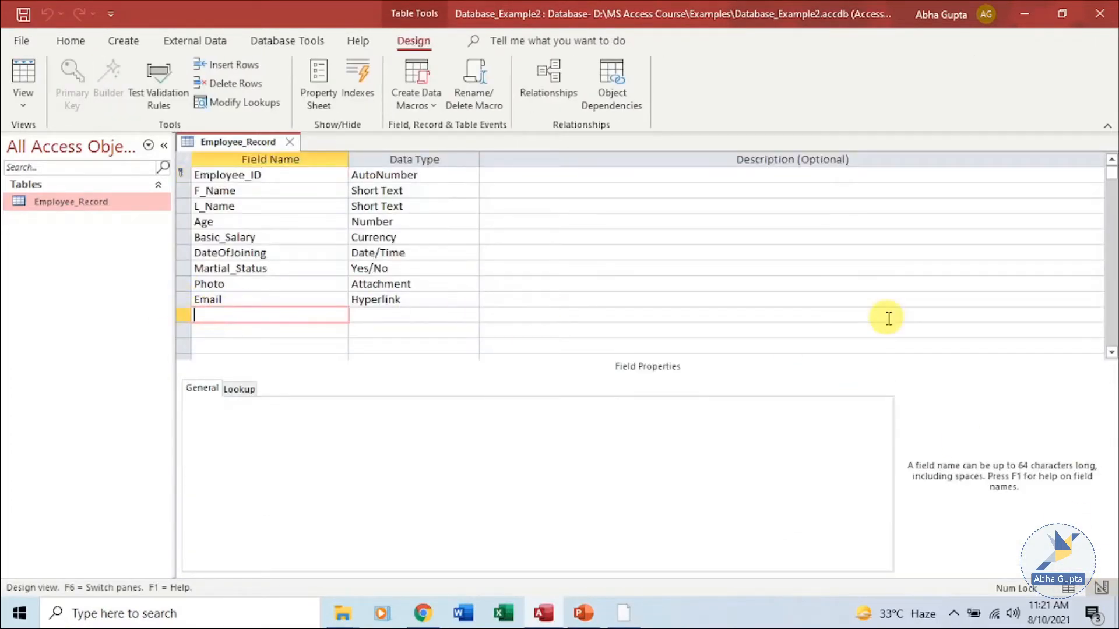
key(Caps_Lock)
text(HRA)
click(471, 314)
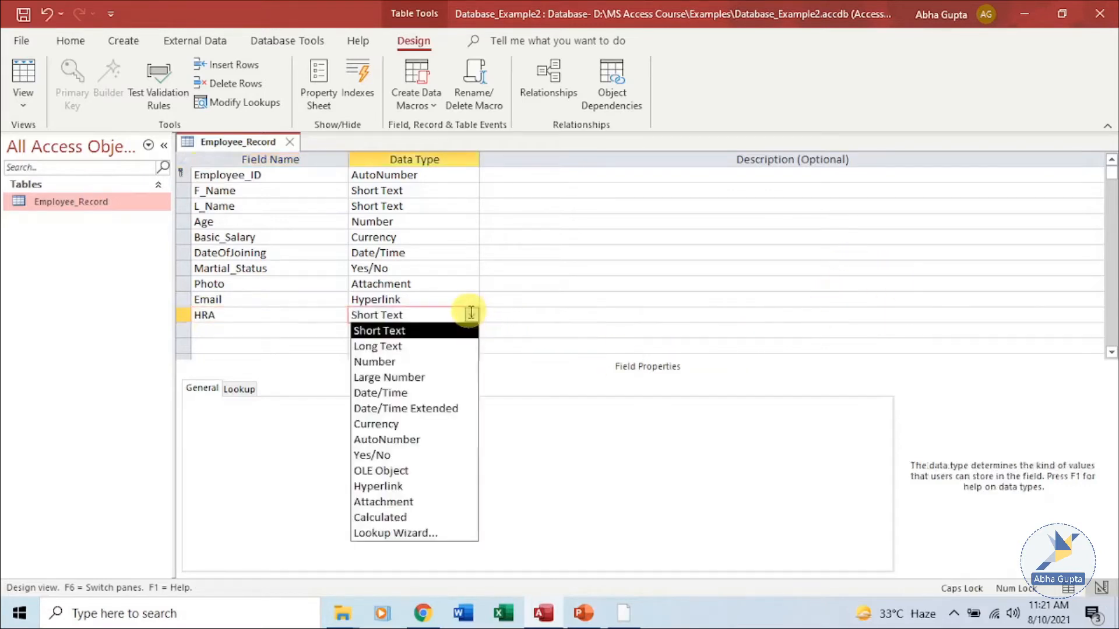
click(443, 361)
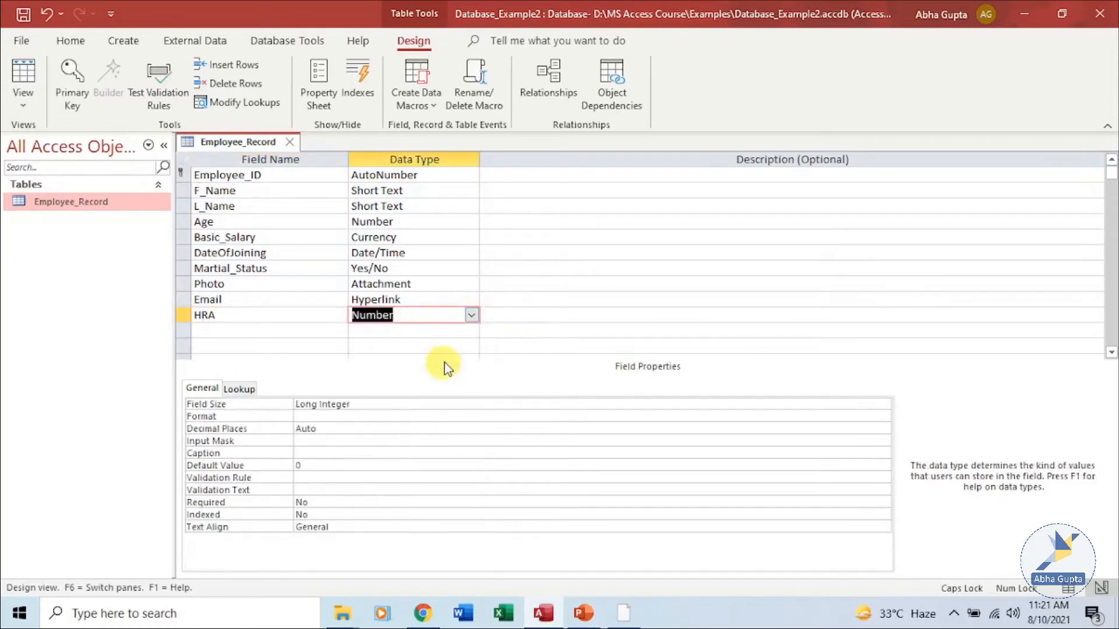
Add a DA field below HRA with the Number data type.
click(338, 331)
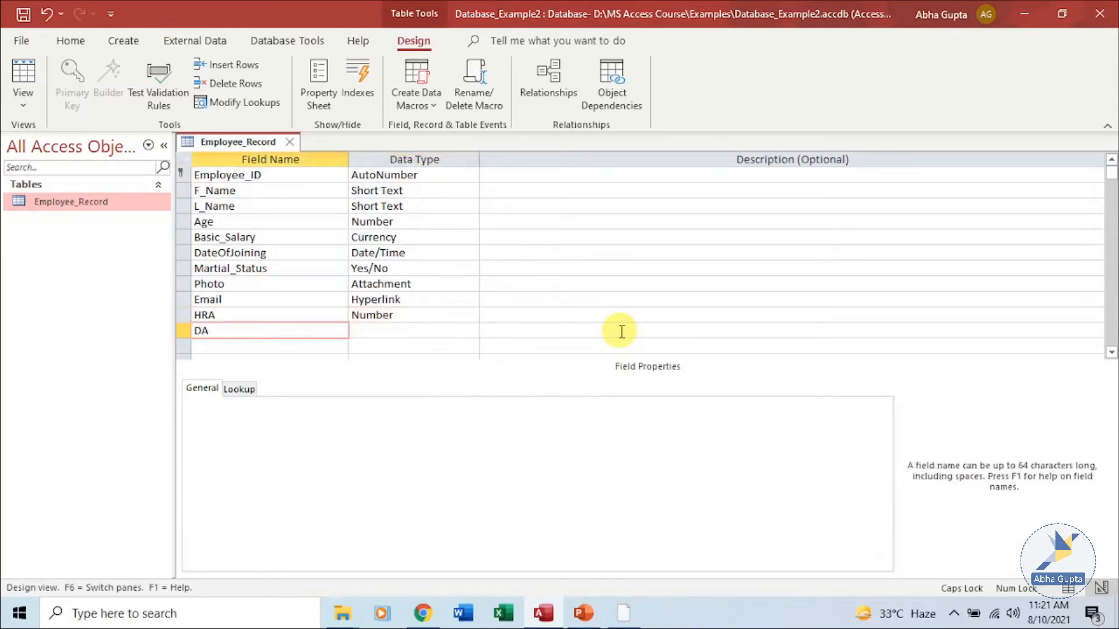
click(444, 330)
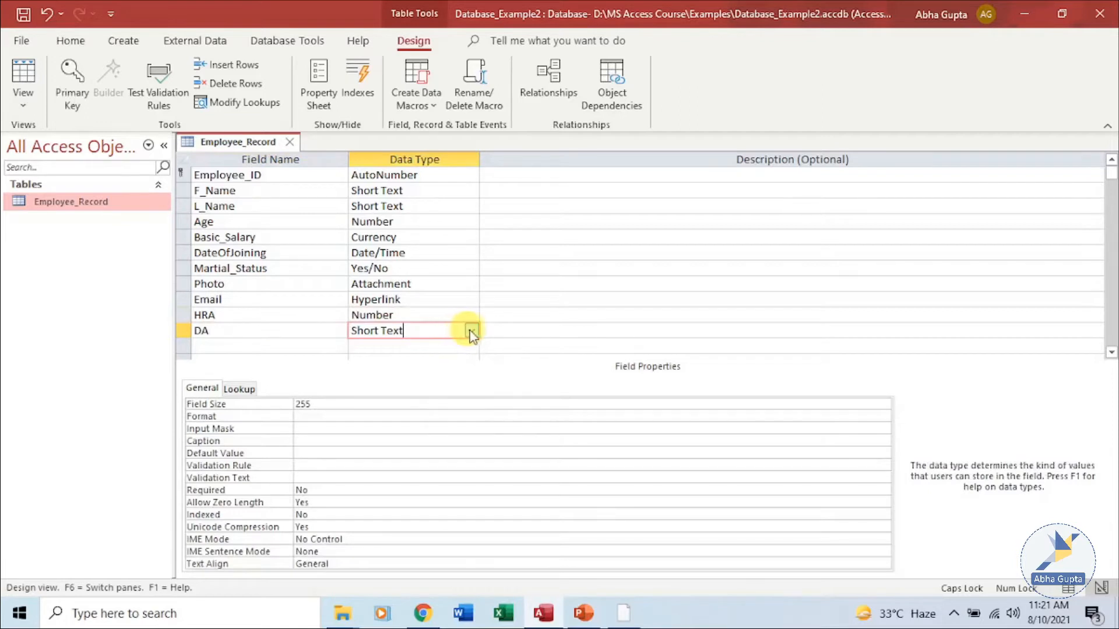
click(471, 331)
click(396, 377)
Add a Net_Salary field below DA with the Number data type.
click(289, 346)
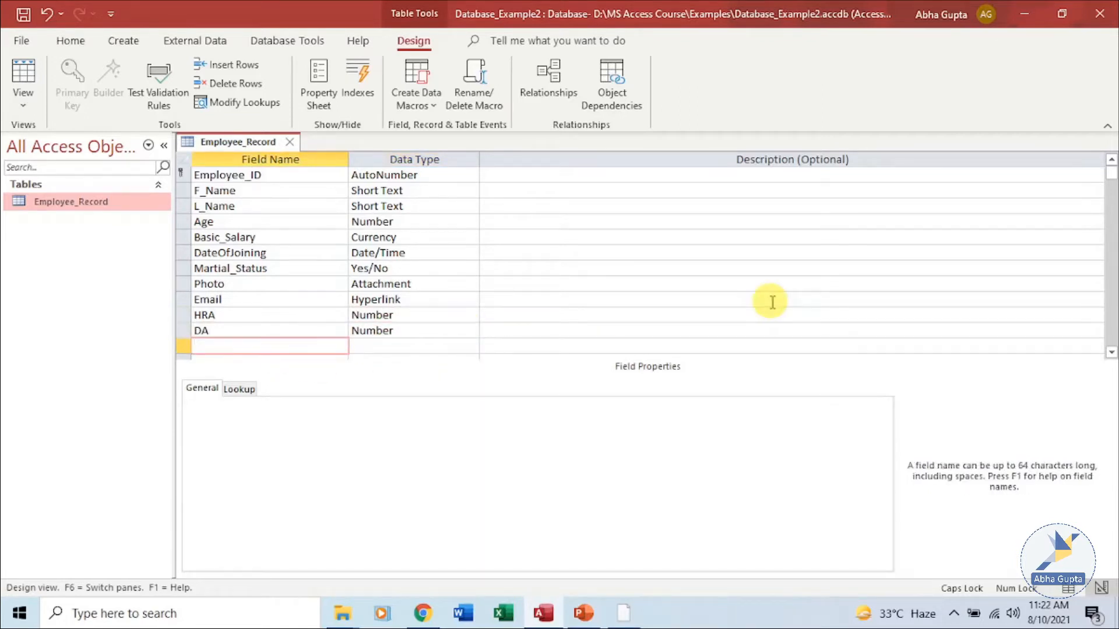
key(Caps_Lock)
text(Net_Salary)
key(Tab)
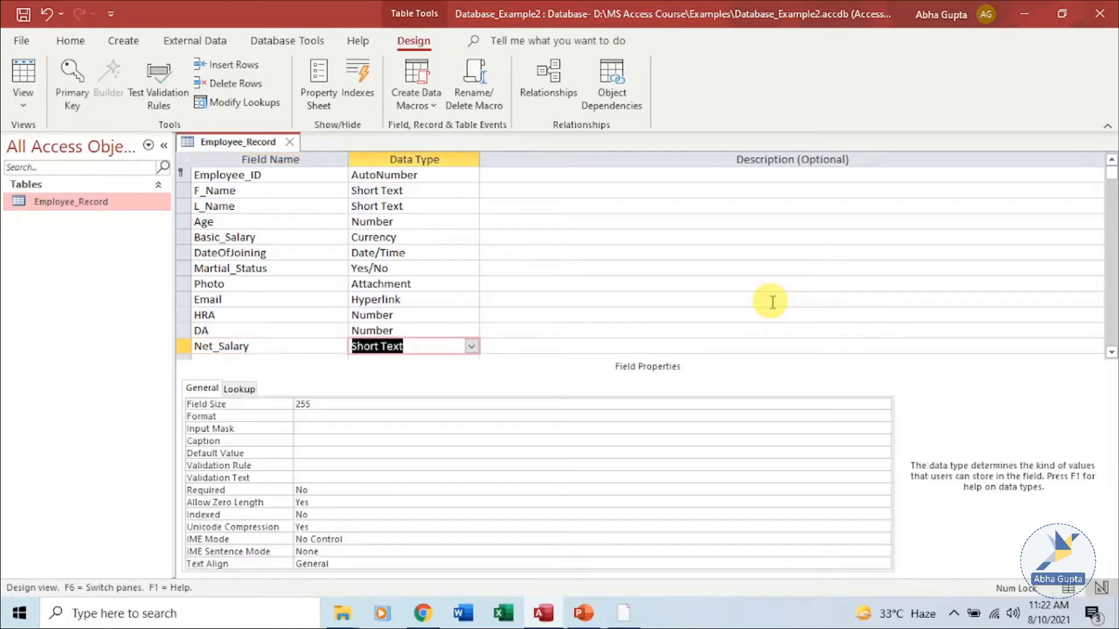
key(Down)
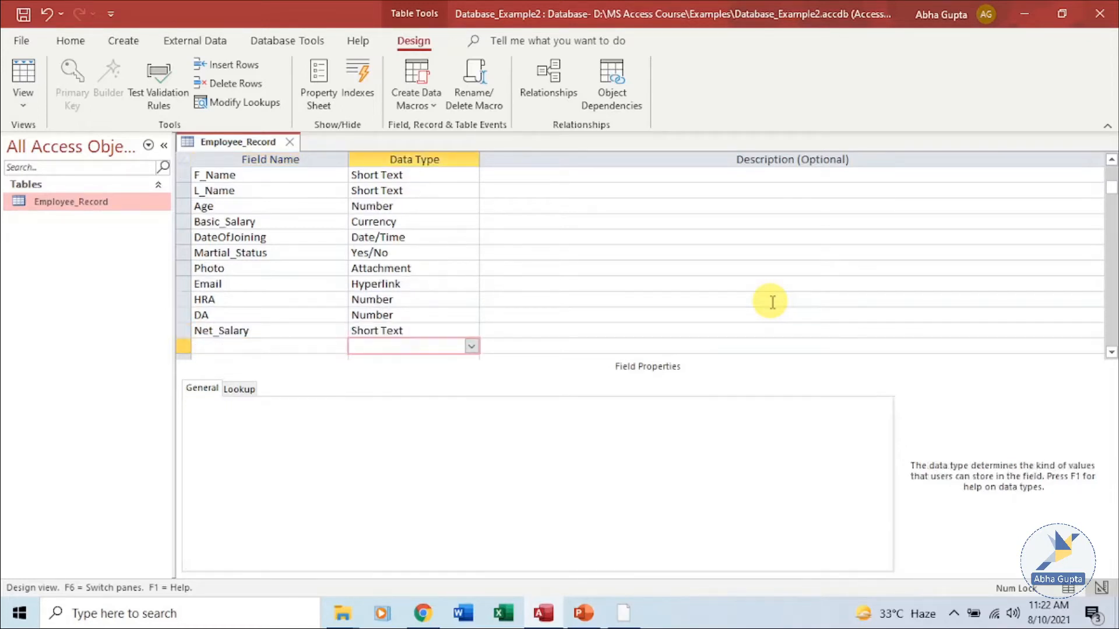
click(470, 330)
click(431, 376)
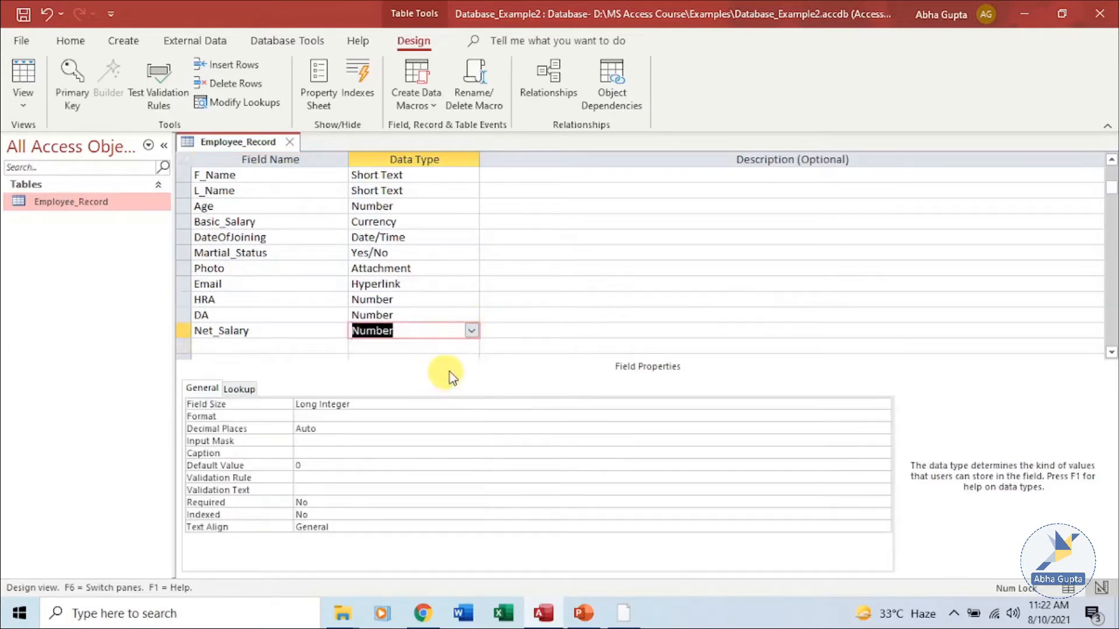
Set the Net_Salary data type to Calculated and move the Expression Builder clear of the field list.
click(443, 349)
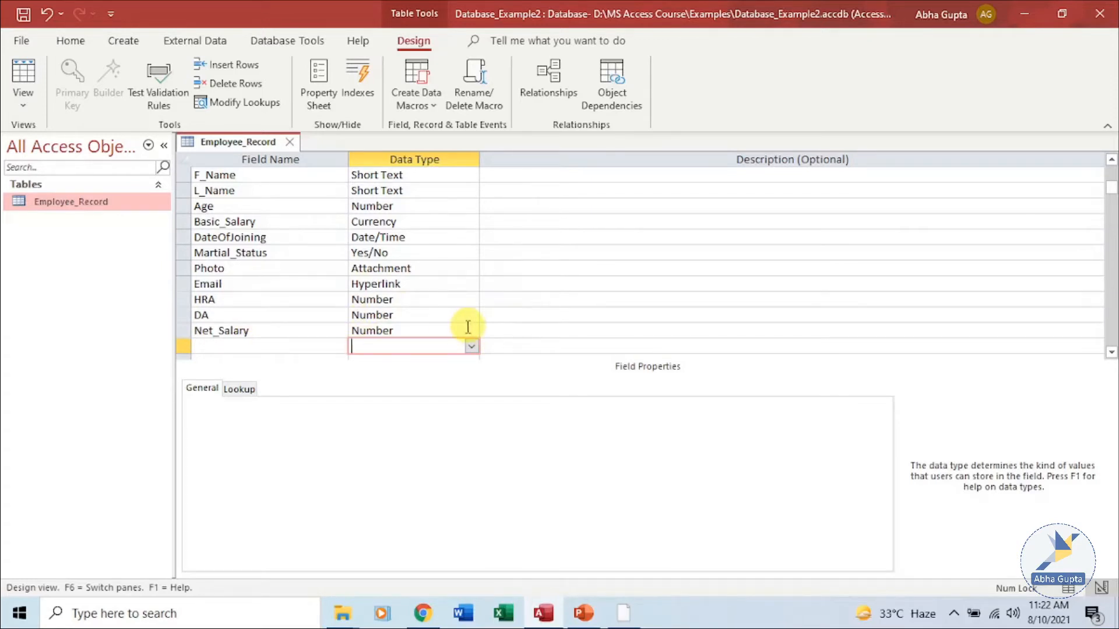
click(384, 333)
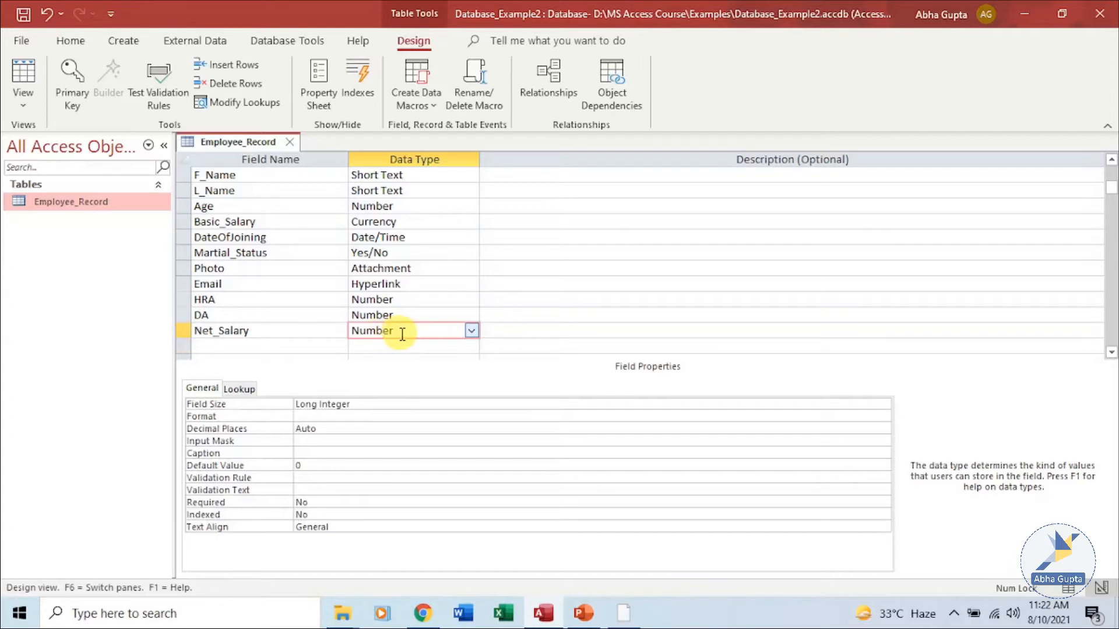
click(471, 331)
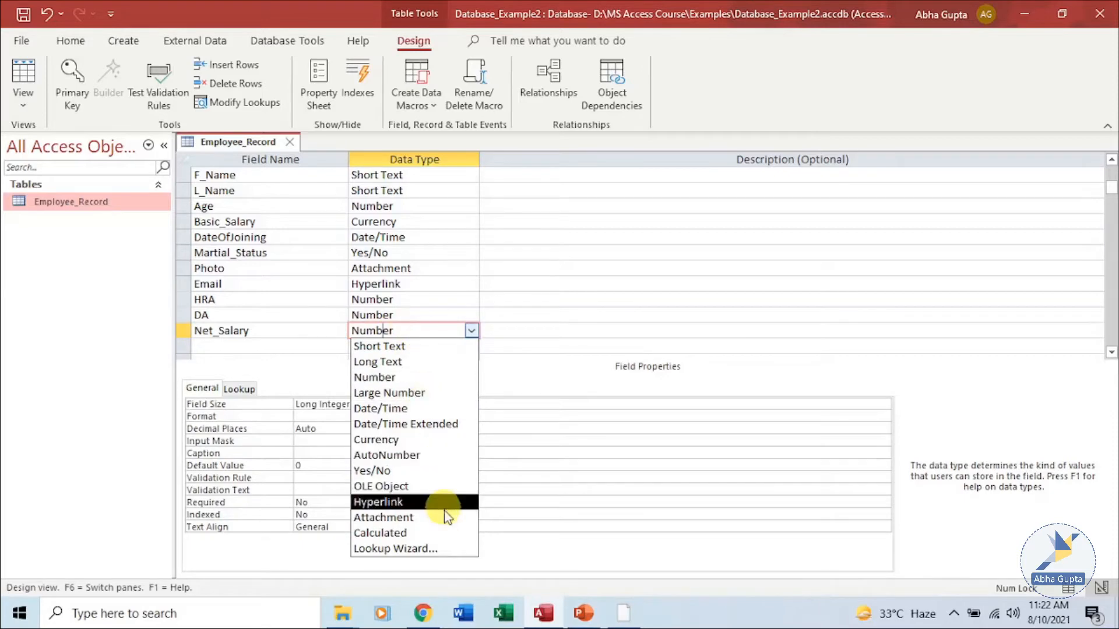
click(439, 535)
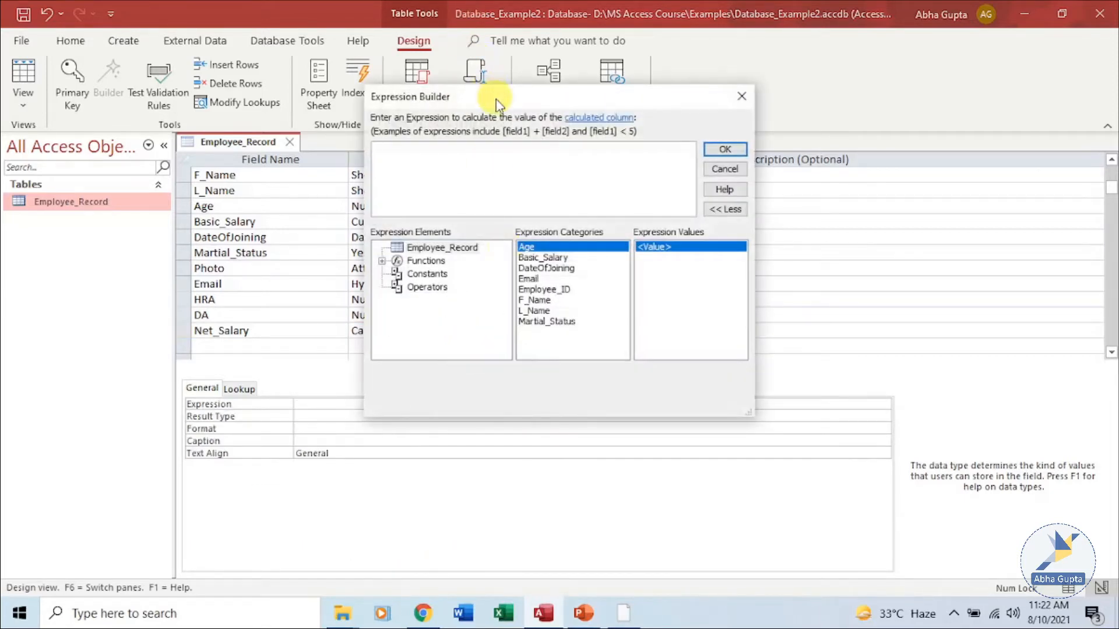
drag(495, 97, 655, 120)
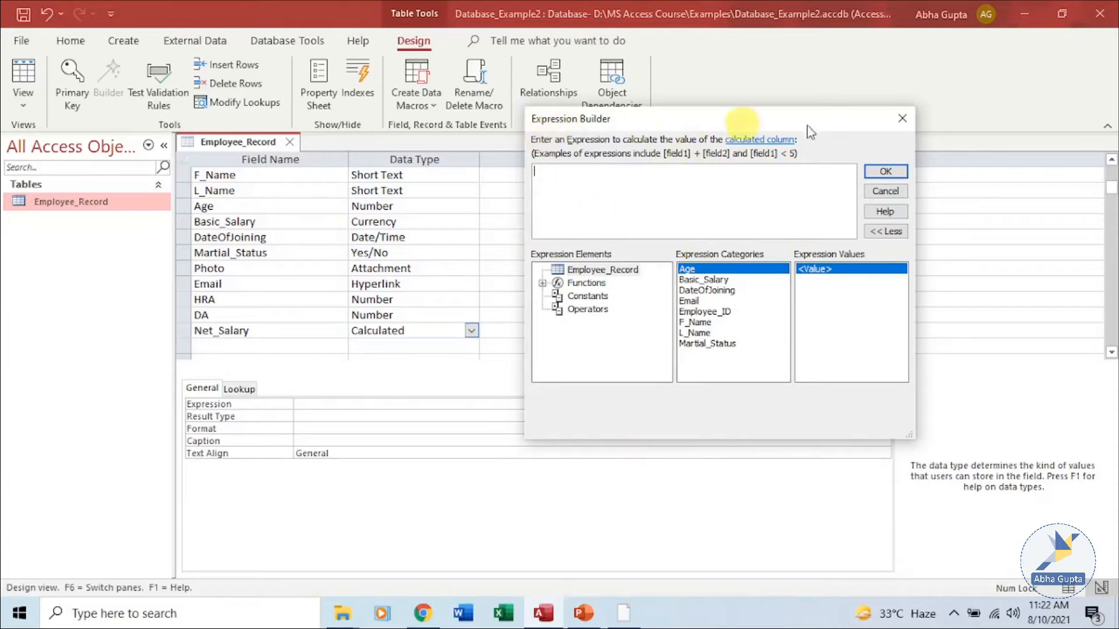
drag(798, 119, 764, 117)
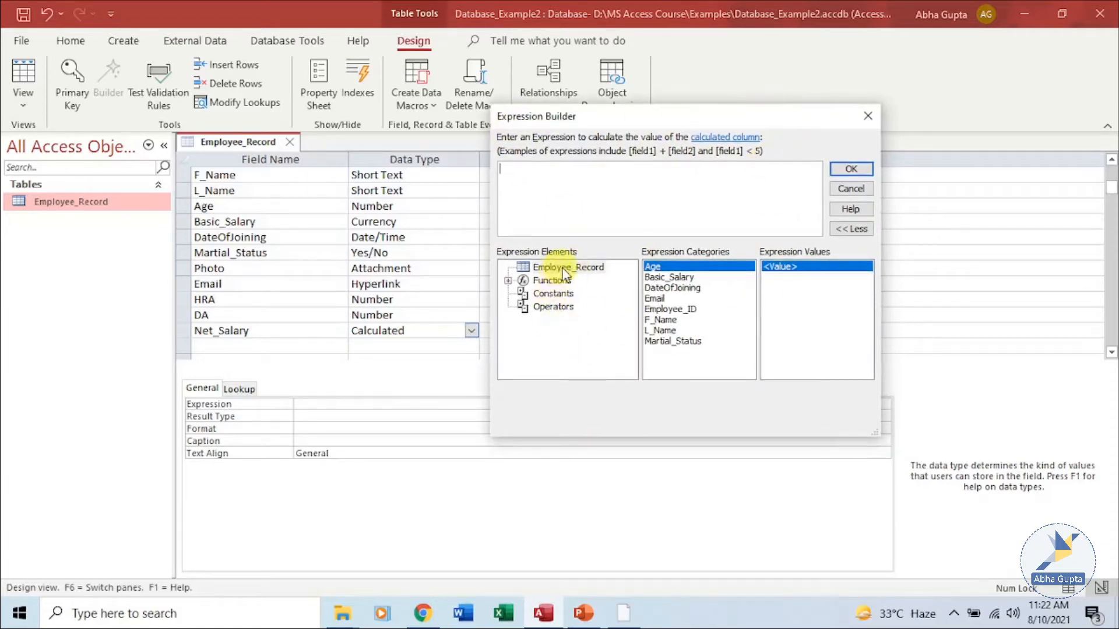
Examine the available Operators and Constants in the Expression Builder, and expand the Functions element.
click(557, 307)
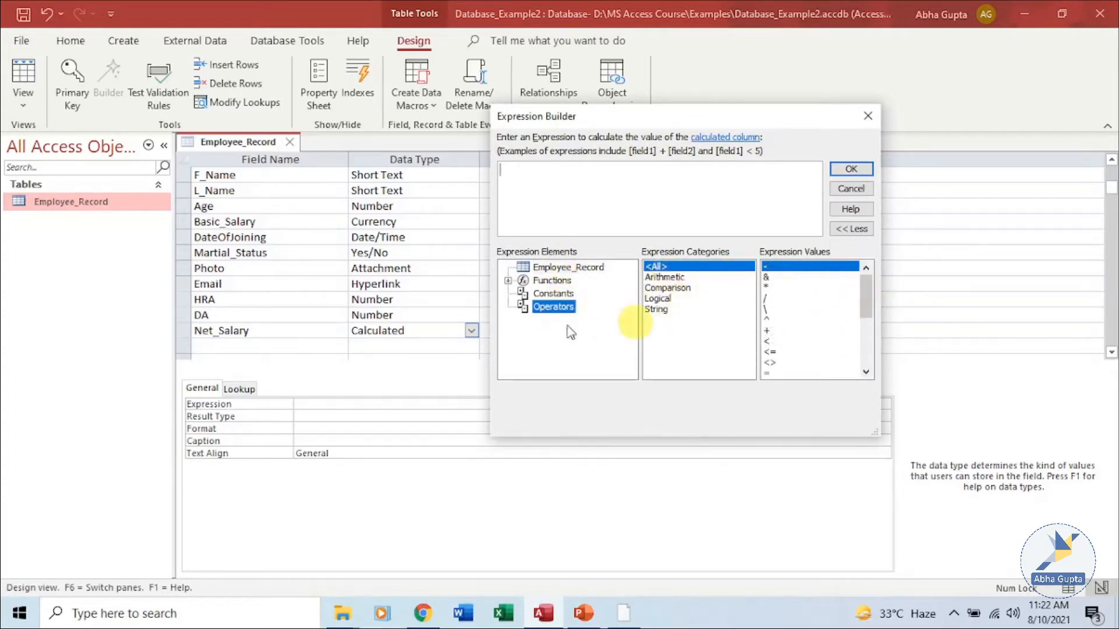
click(543, 295)
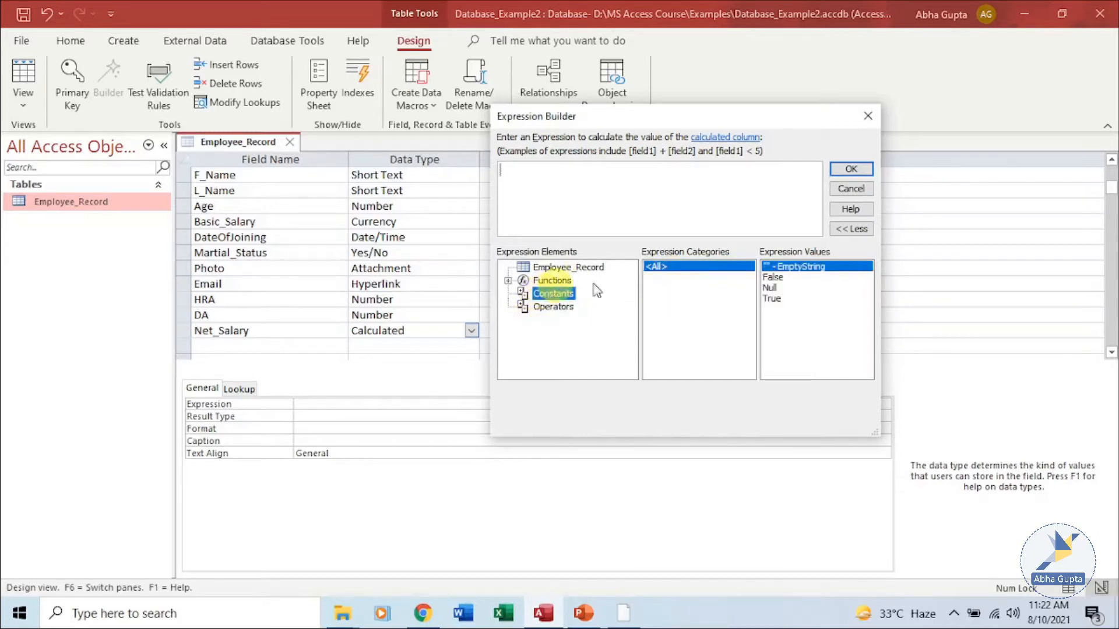
click(554, 283)
double_click(553, 282)
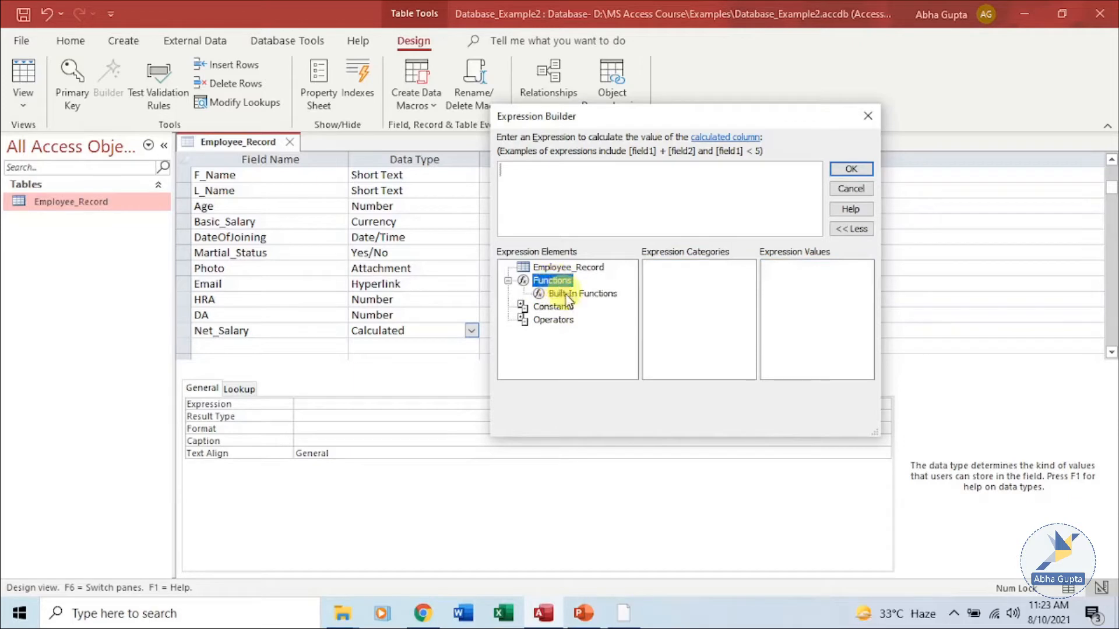
Define the Net_Salary expression as [Basic_Salary]+[HRA]+[DA], inserting Basic_Salary from the Employee_Record fields, and accept it.
click(580, 293)
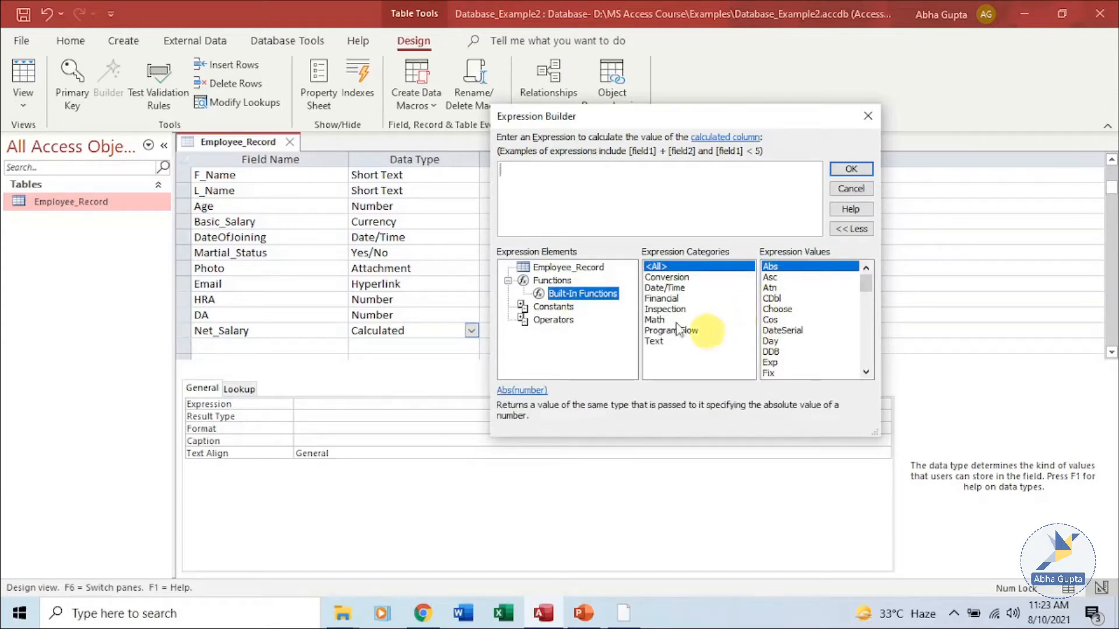
click(568, 268)
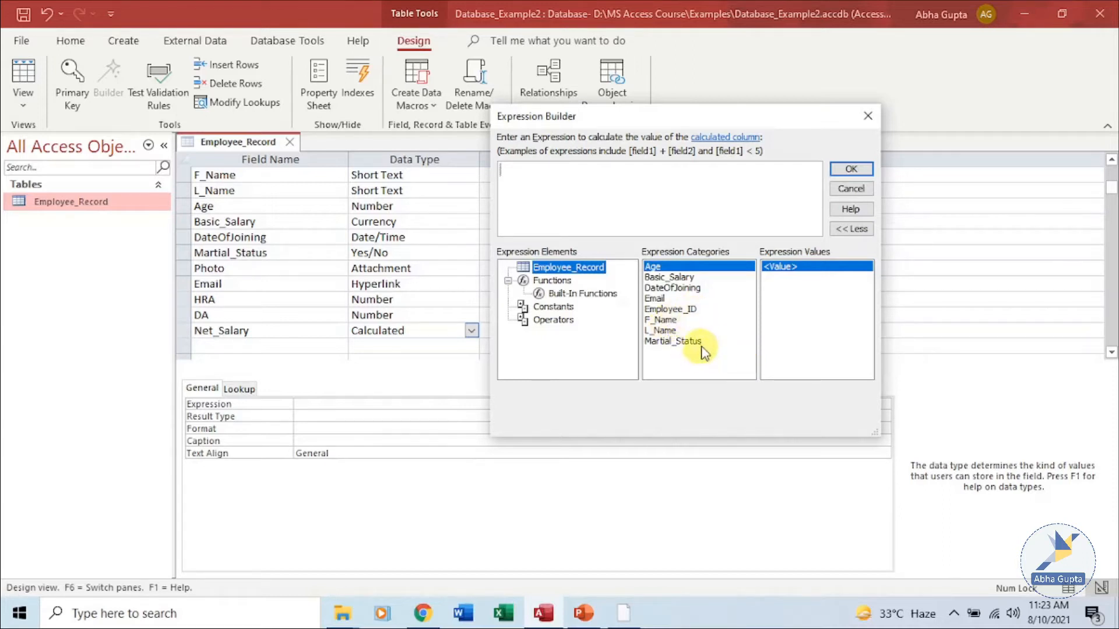
double_click(686, 278)
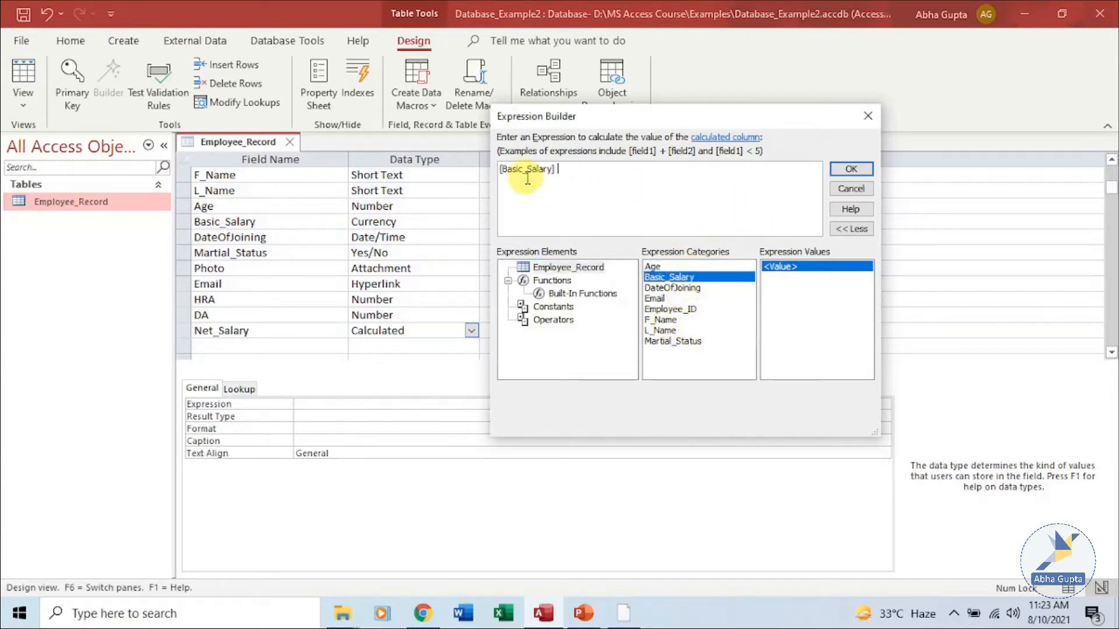
click(564, 172)
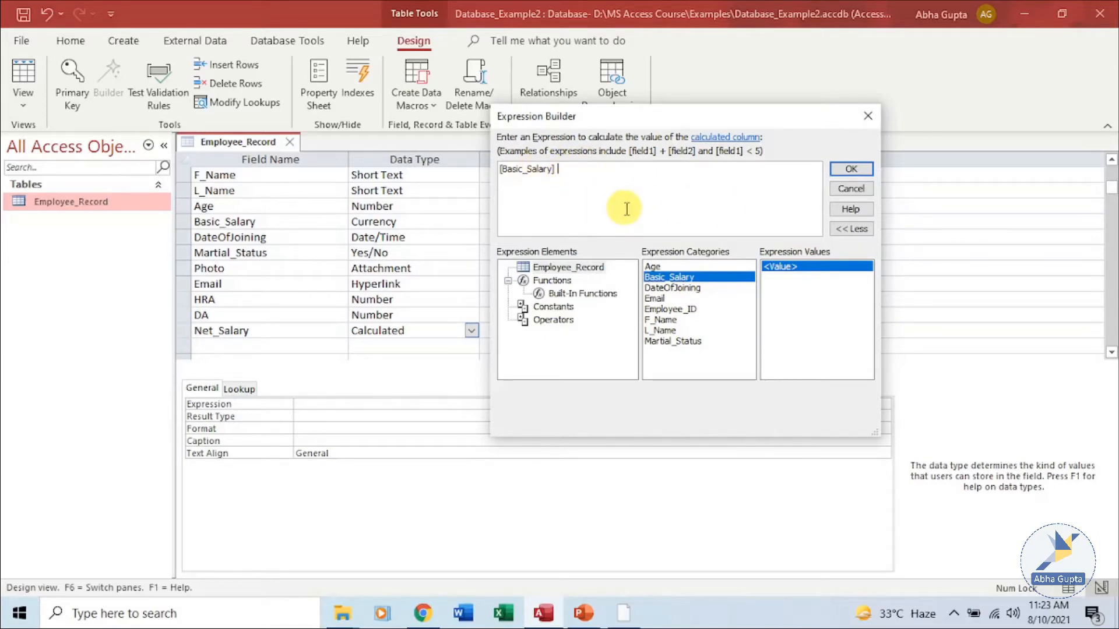
text(+[)
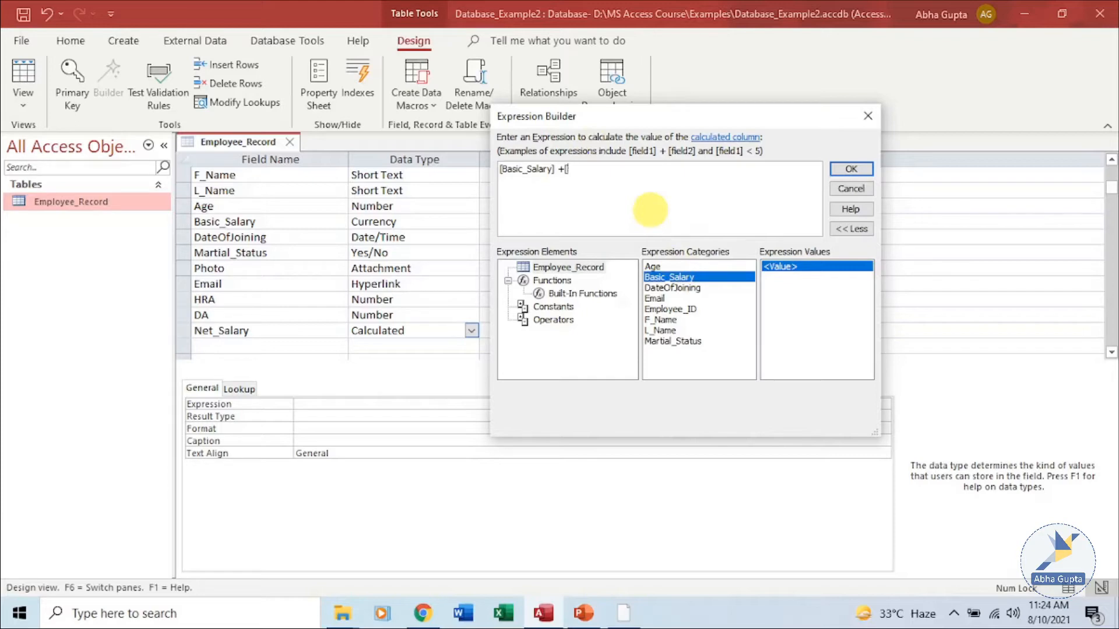
key(Caps_Lock)
text(DA)
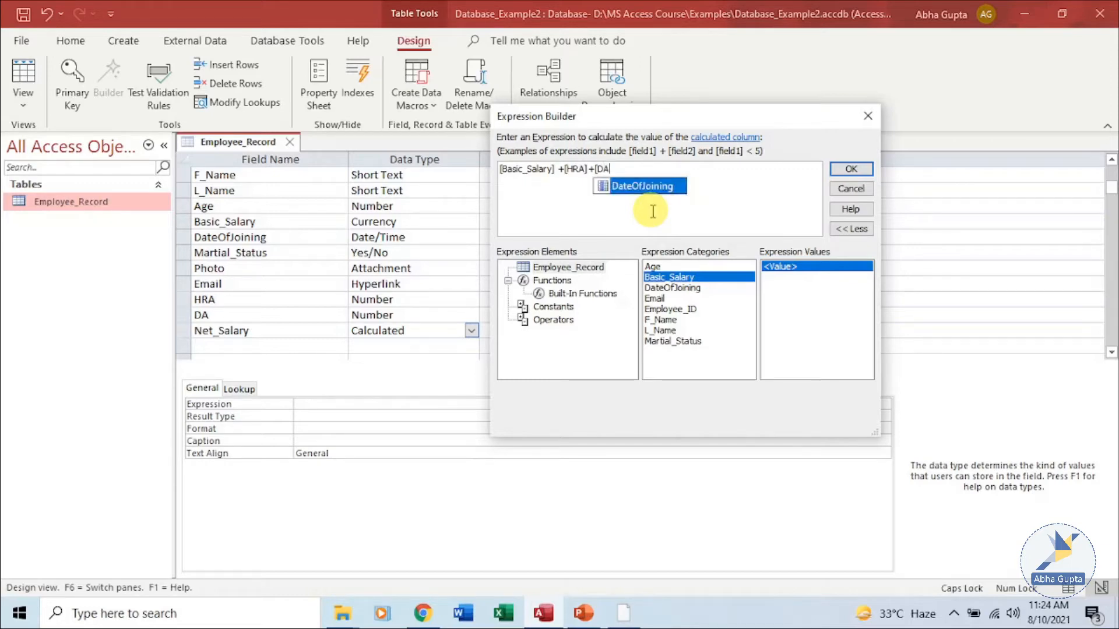
text(])
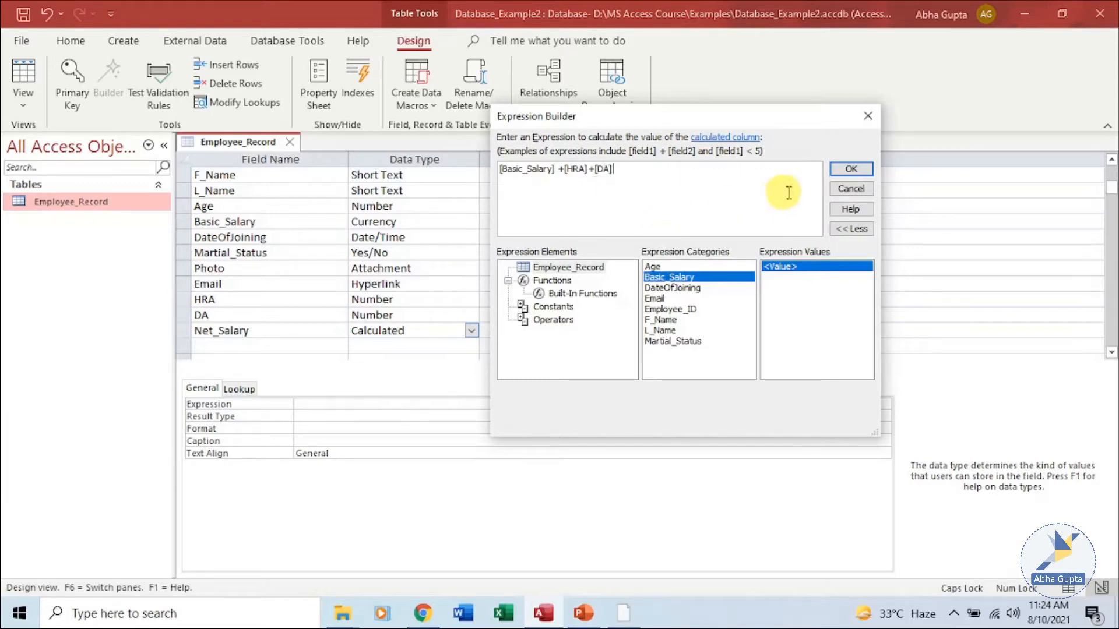
click(851, 169)
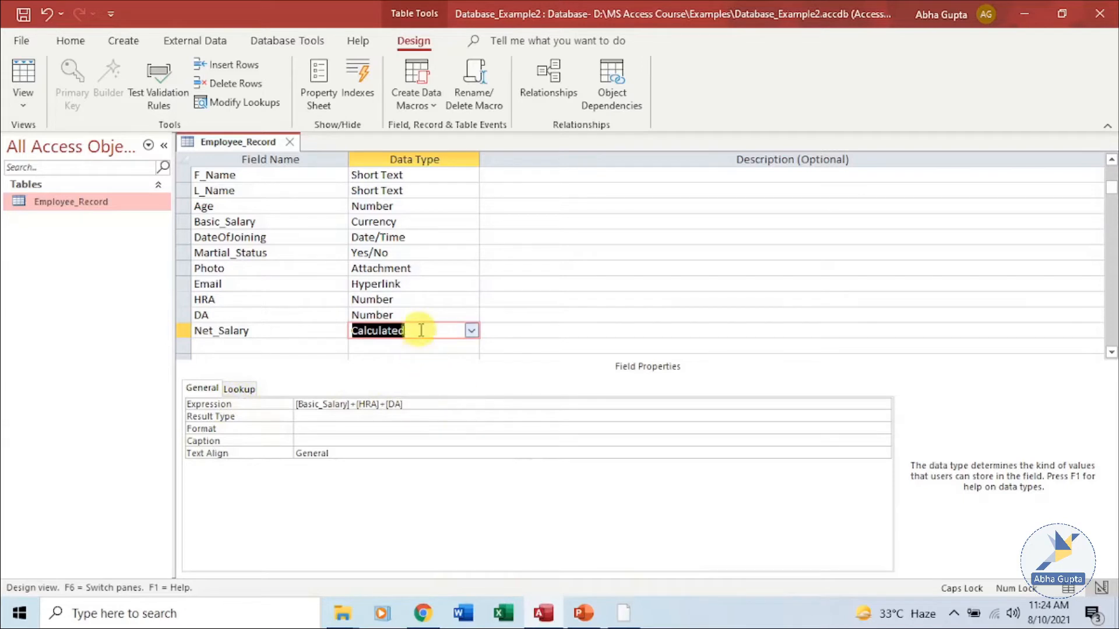
click(462, 404)
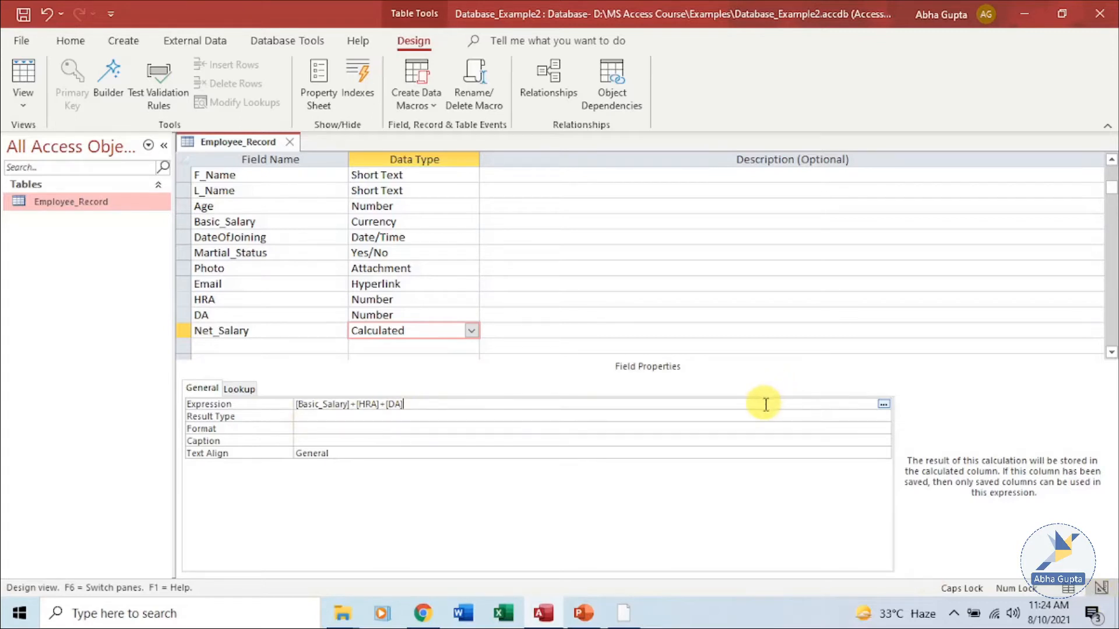
Save the table while switching to Datasheet View, and narrow the navigation pane to make room for the new columns.
click(1068, 591)
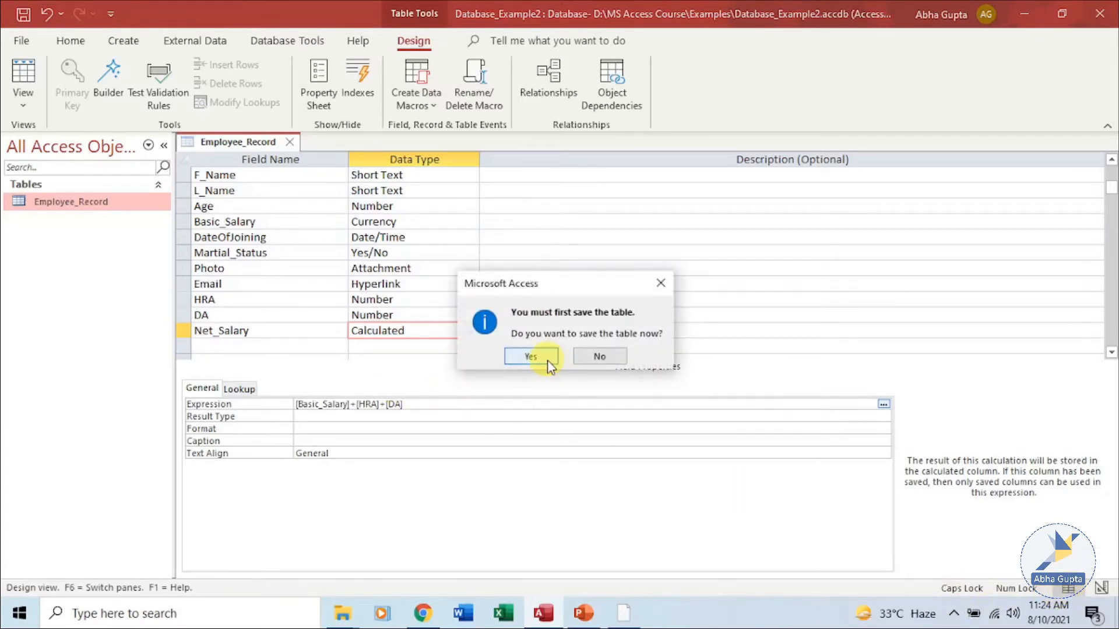
click(547, 360)
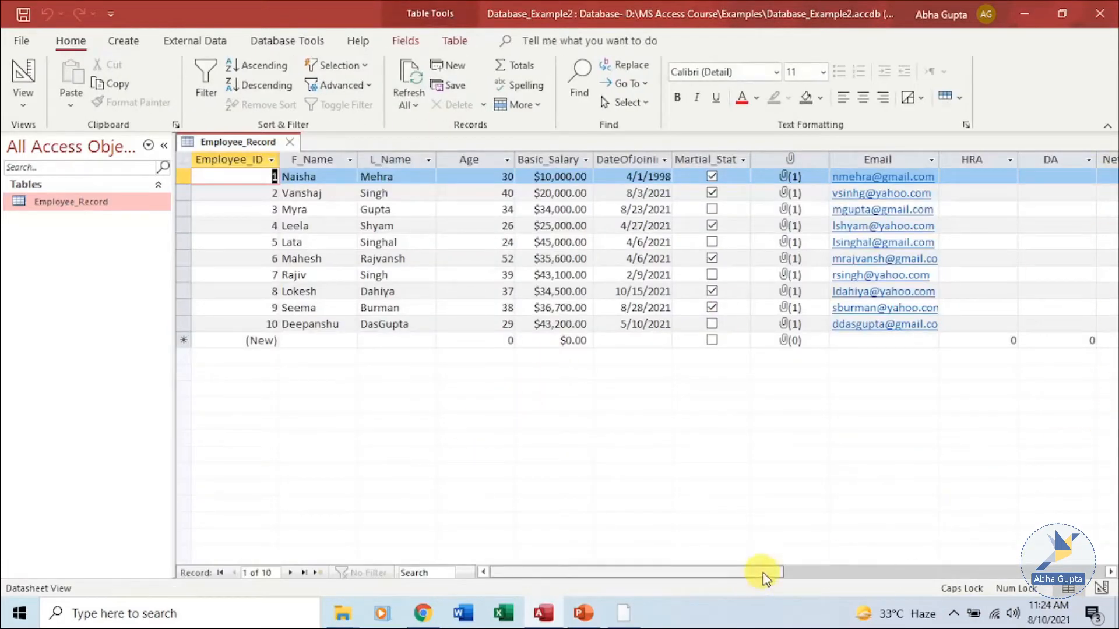
drag(765, 578, 782, 579)
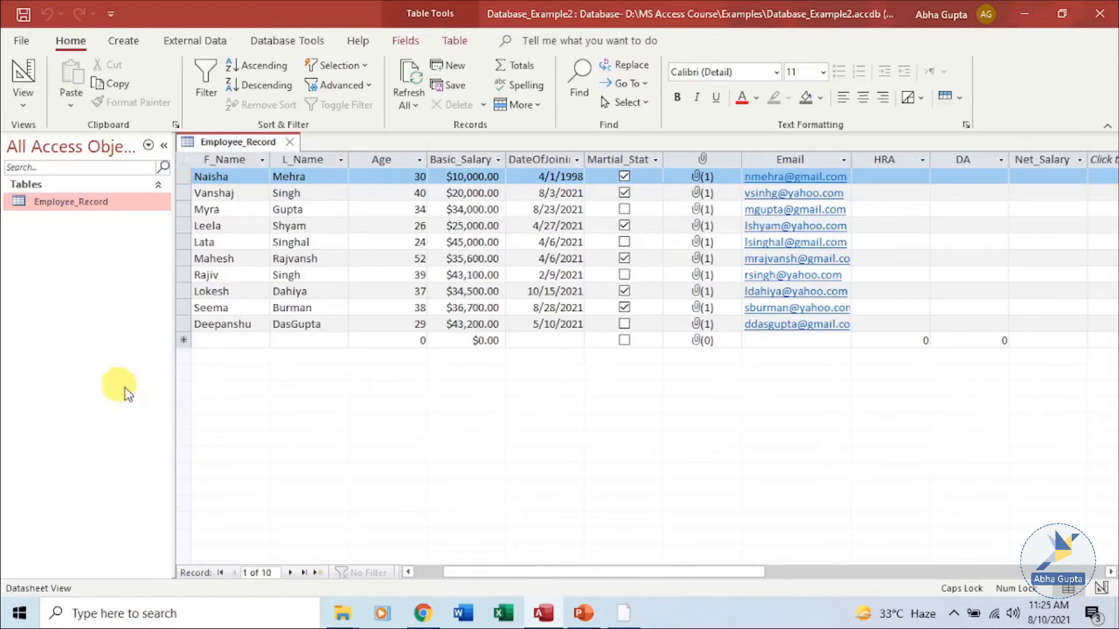
drag(125, 394, 100, 396)
drag(532, 571, 499, 579)
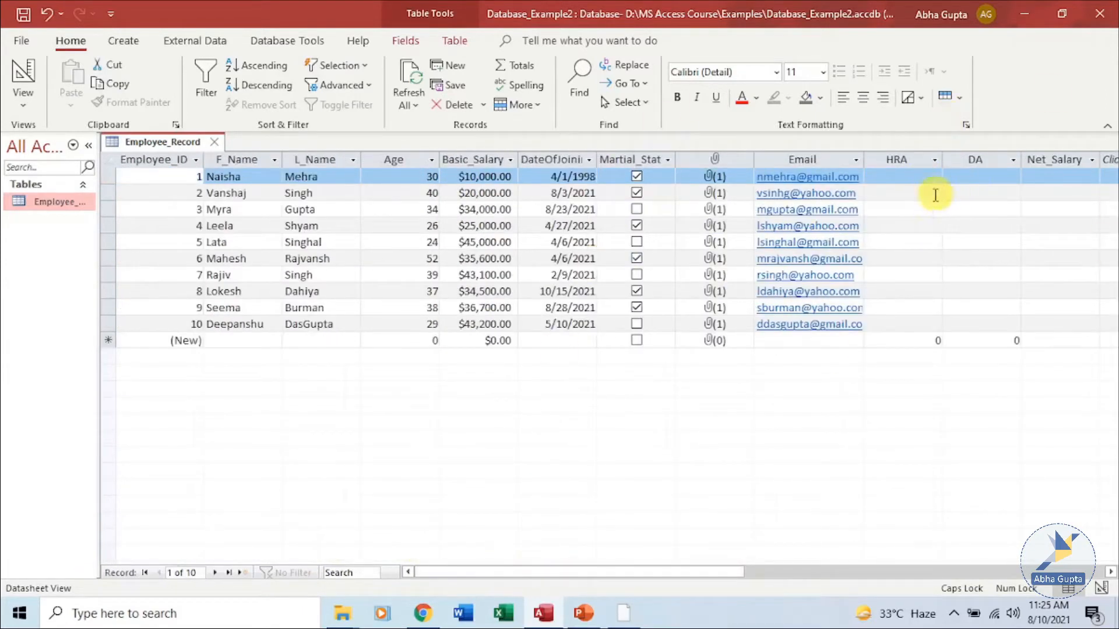
Enter an HRA of 1000 and a DA of 2000 for the record with Employee_ID 1.
click(917, 177)
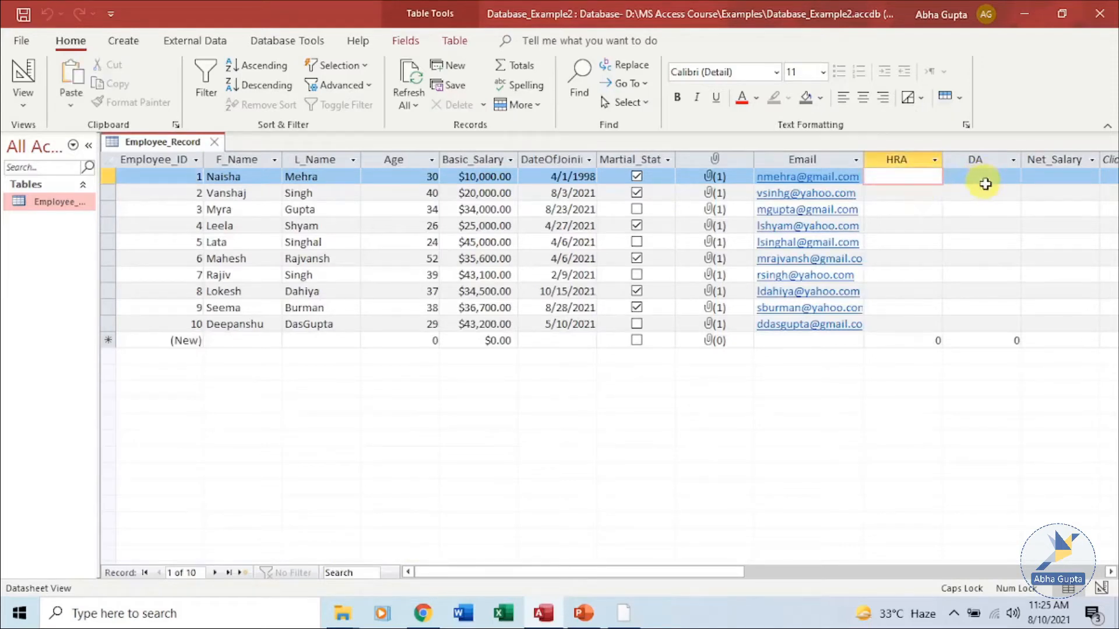
text(1000)
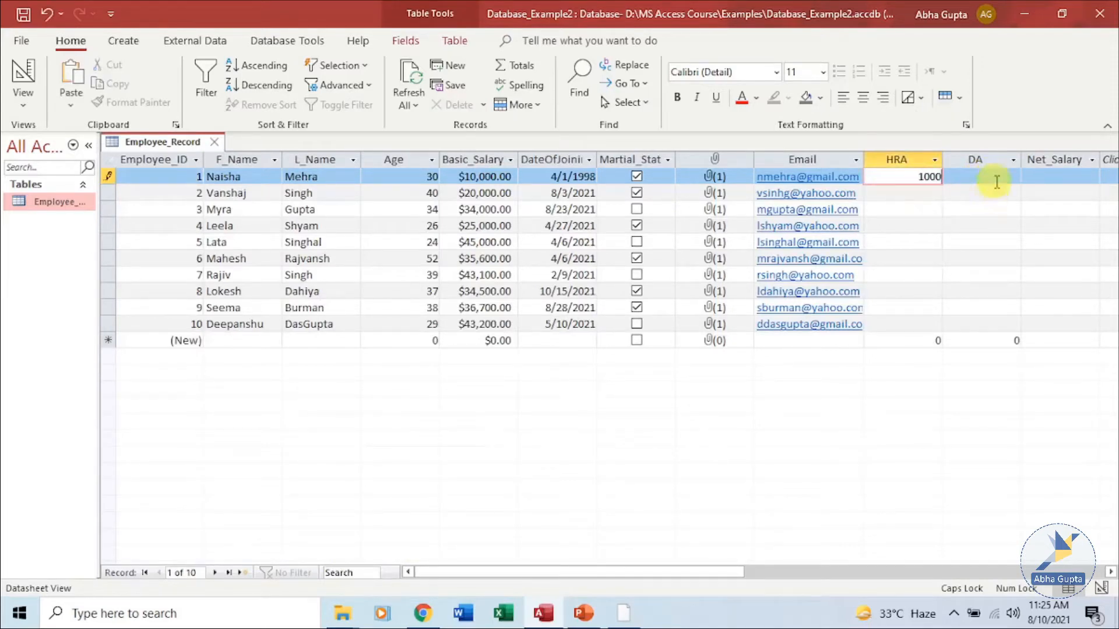
key(Tab)
text(2)
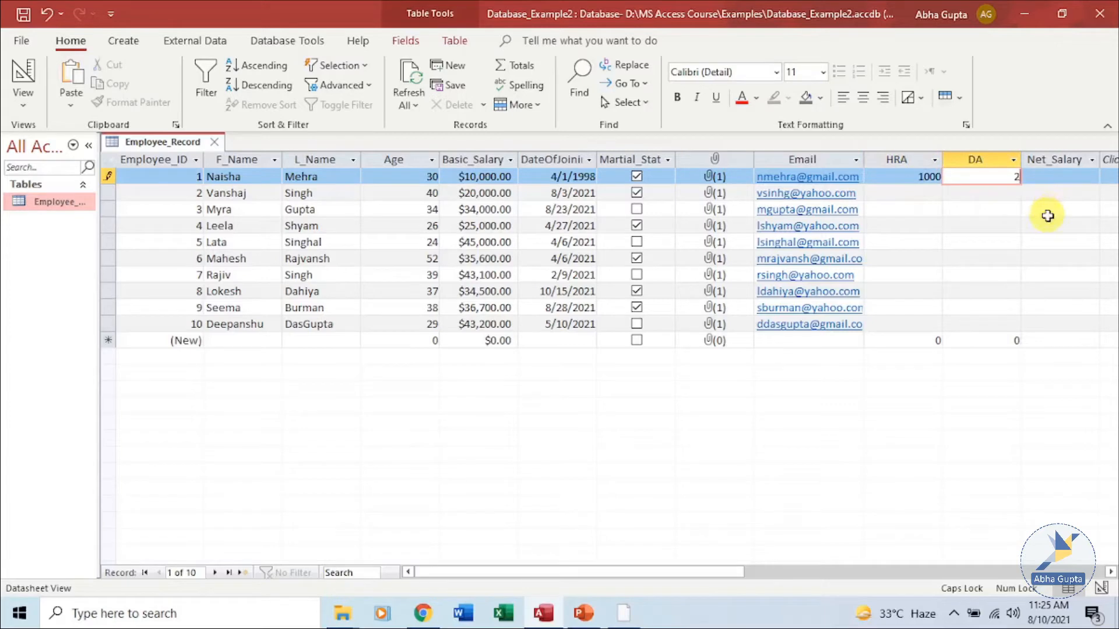
text(000)
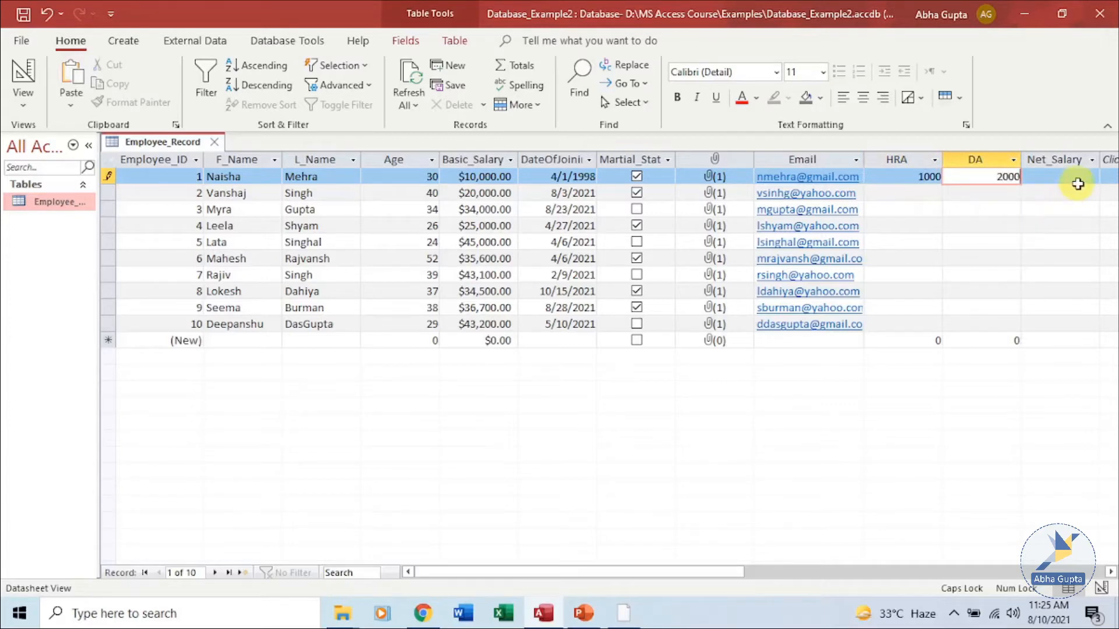
key(Tab)
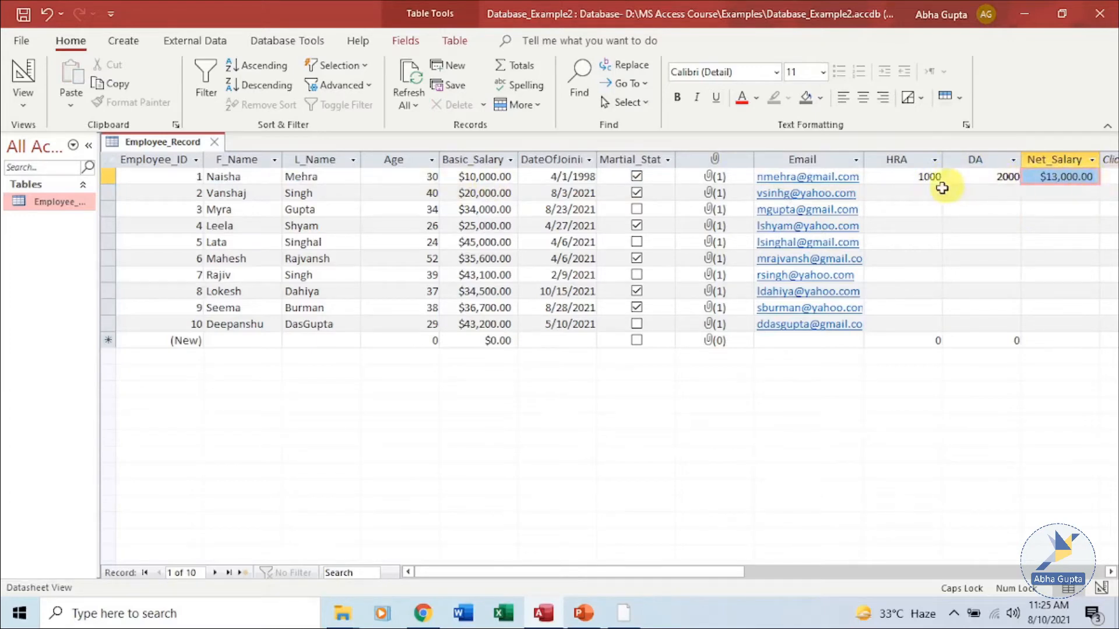
Enter an HRA of 1500 and a DA of 2000 for the record with Employee_ID 2.
click(937, 193)
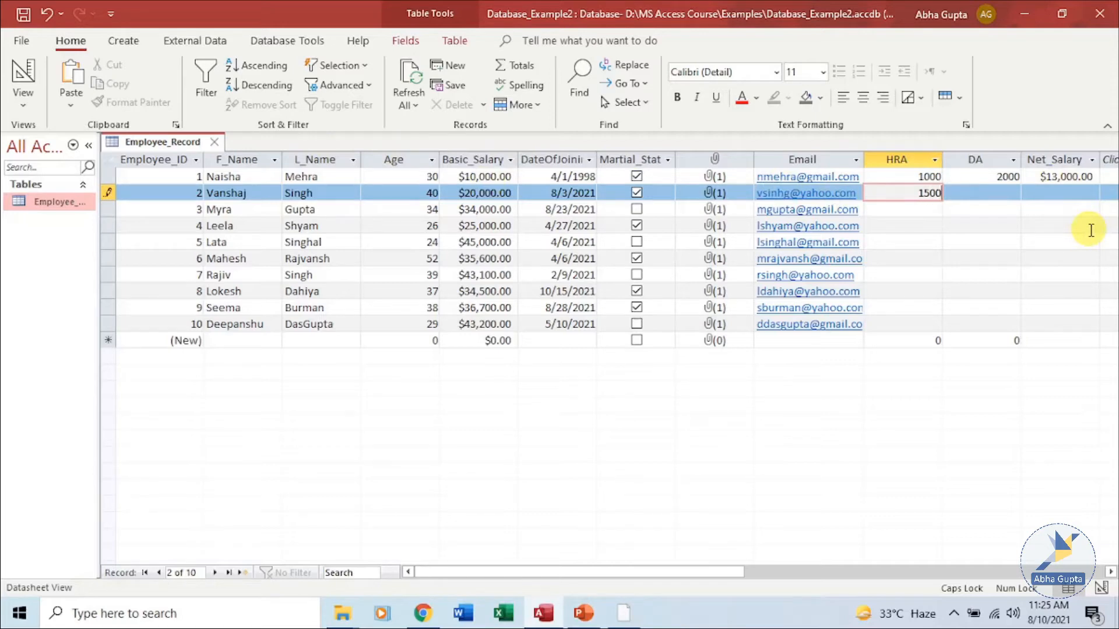
key(Tab)
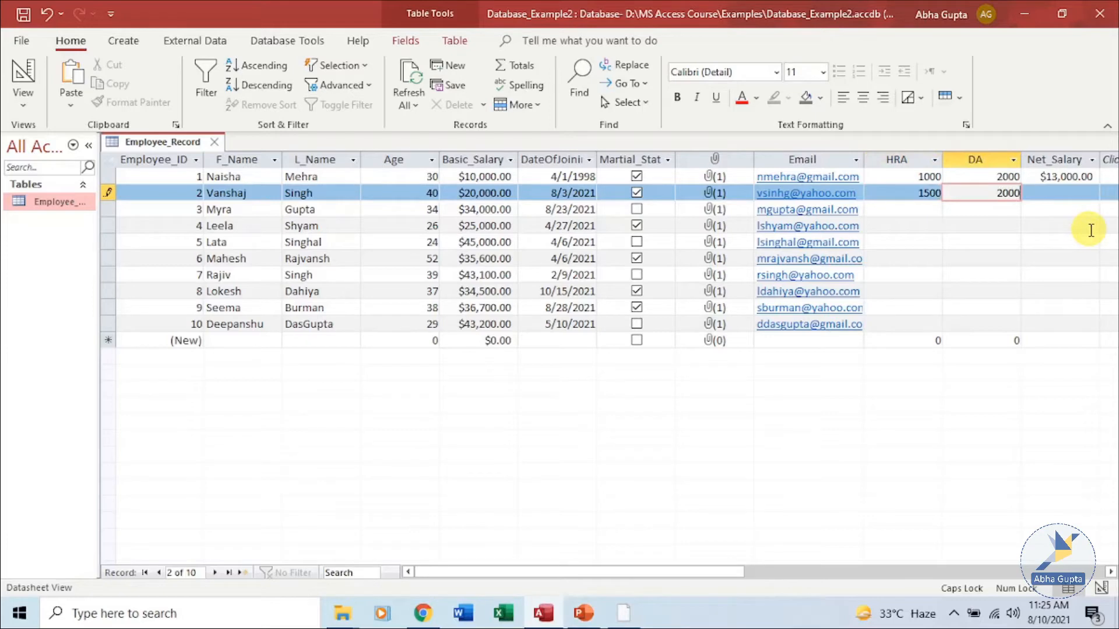
key(Tab)
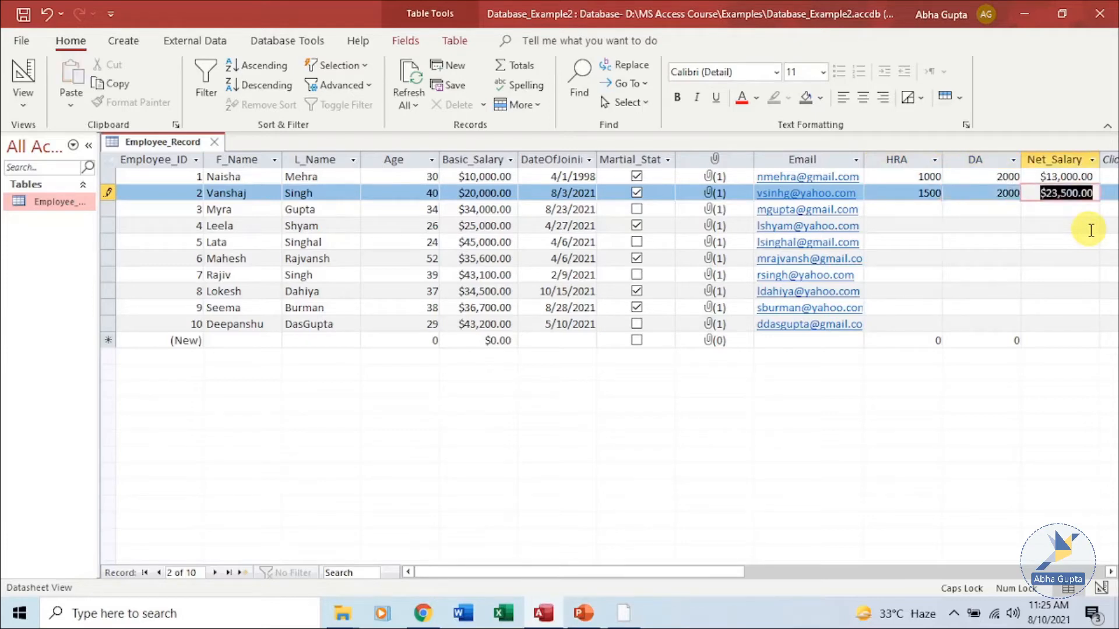
click(928, 209)
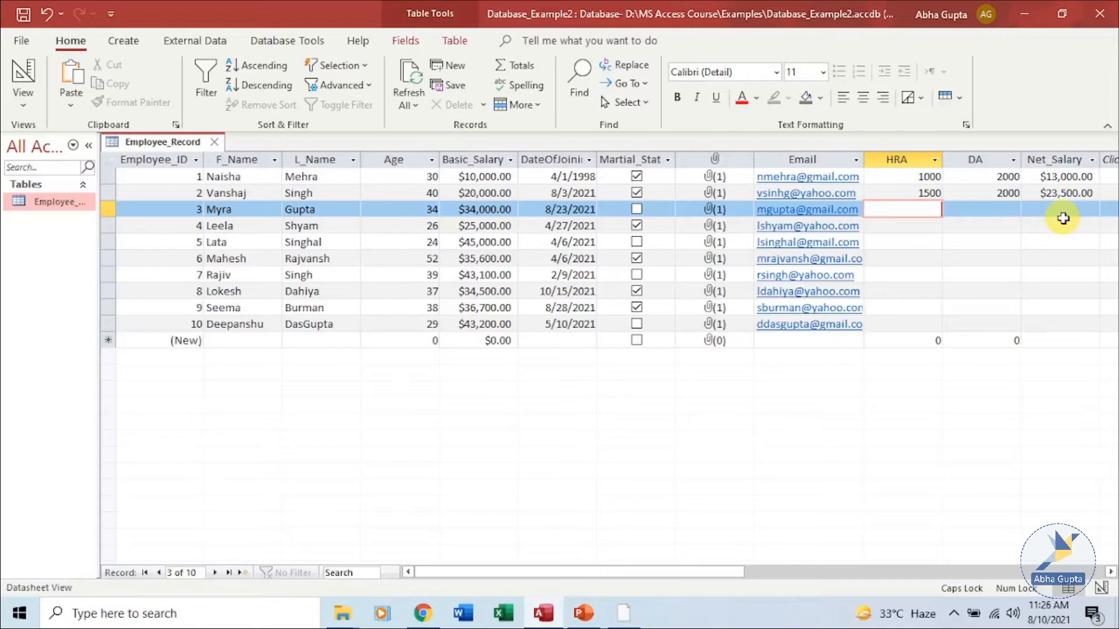
Return to Design View and examine the field properties of HRA and F_Name, especially the Field Size.
click(1101, 588)
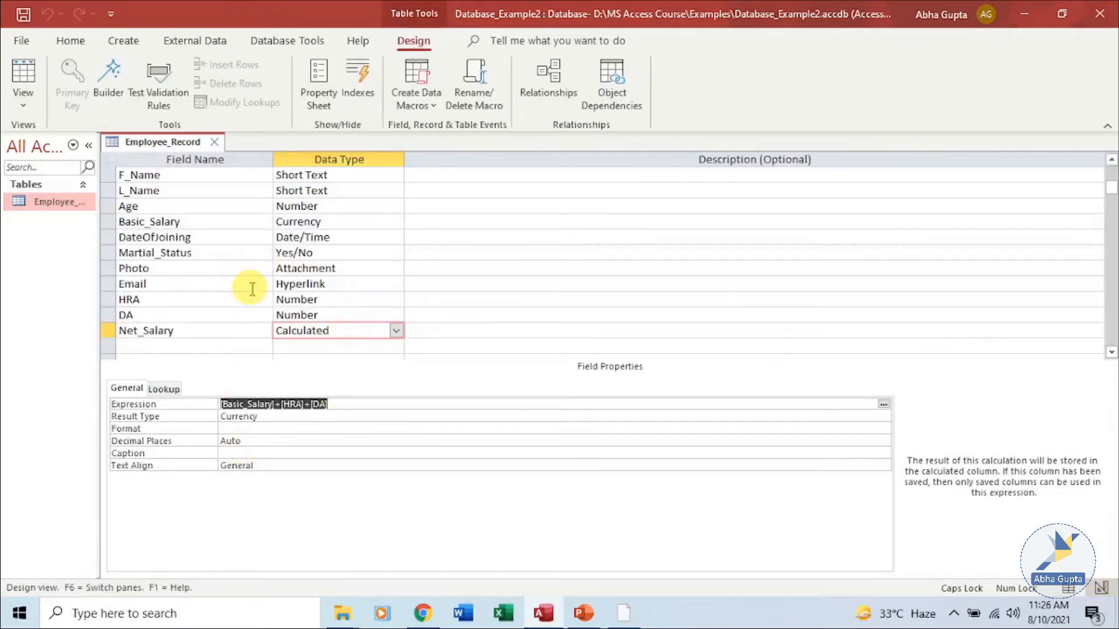
click(342, 300)
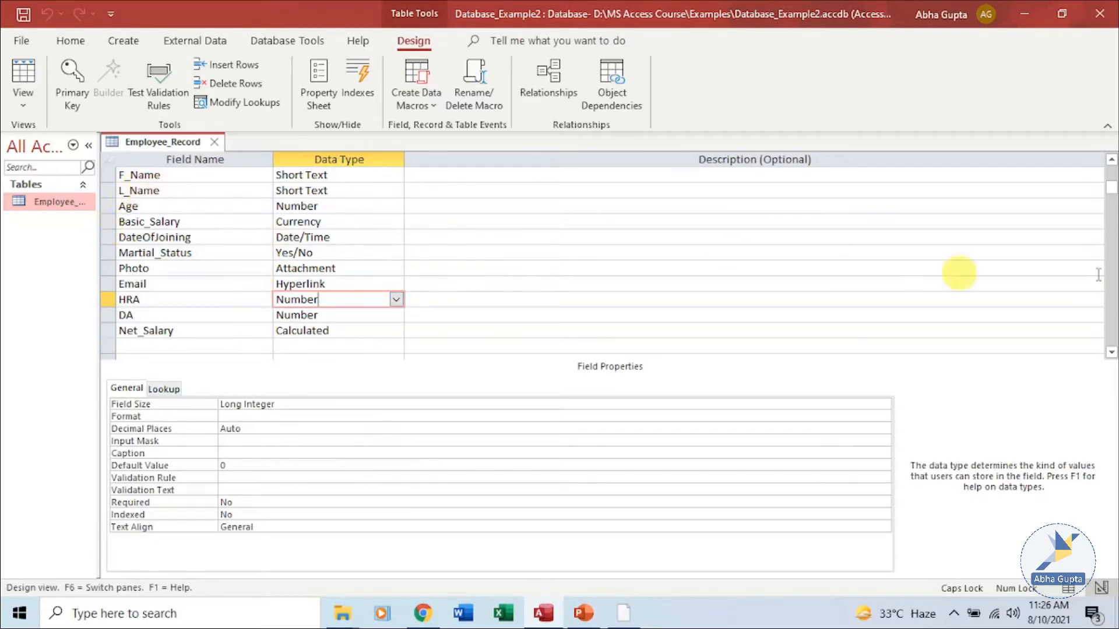
drag(1112, 188, 1111, 175)
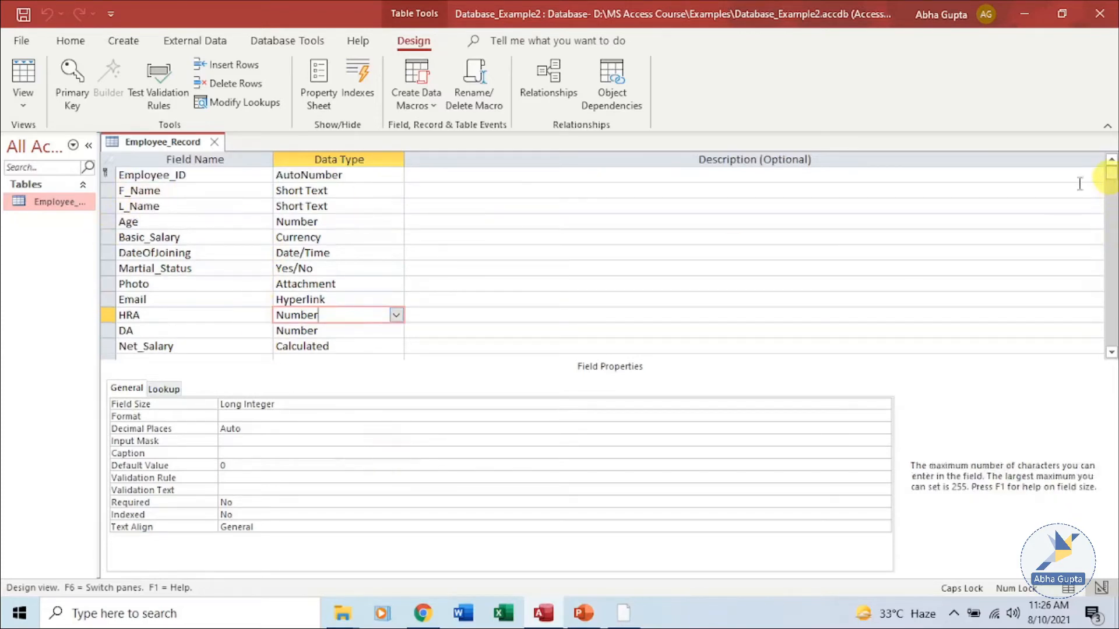
click(361, 400)
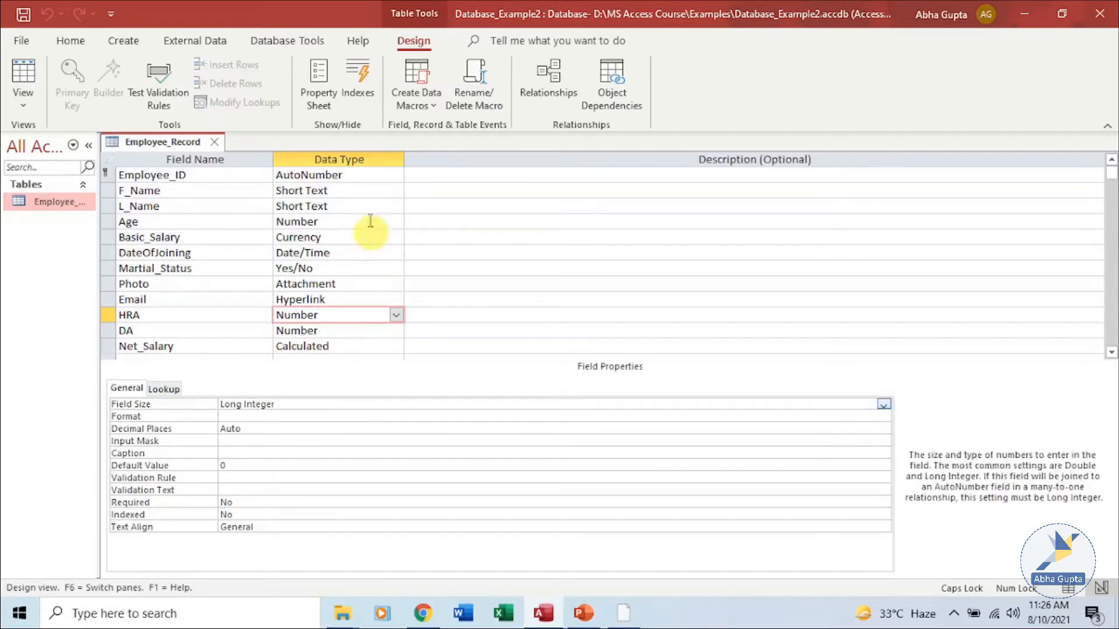
click(377, 190)
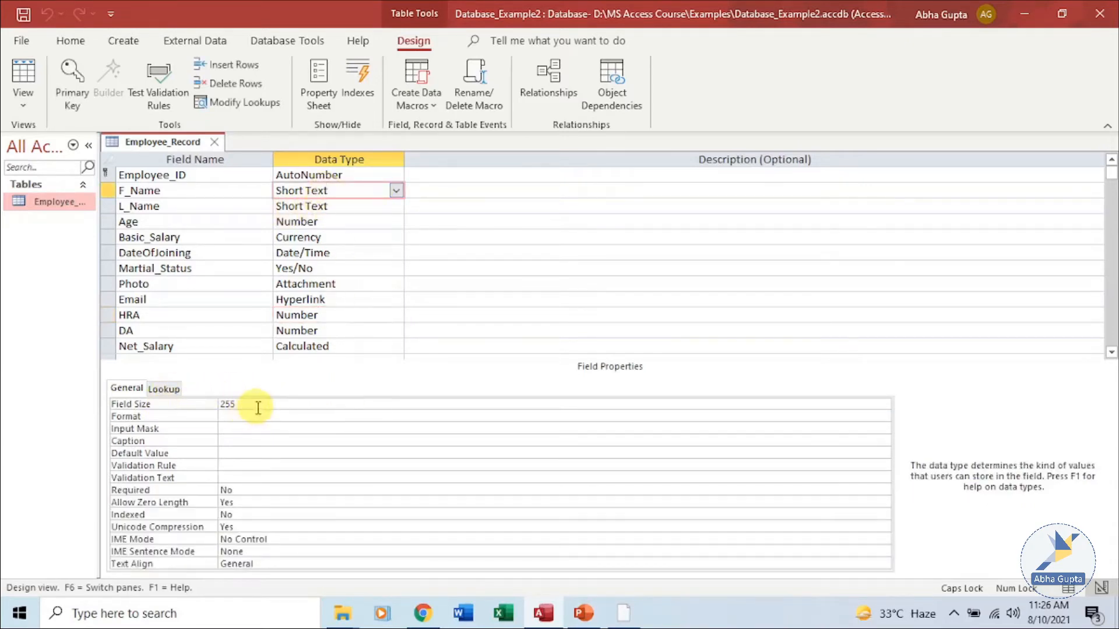
Examine the available Field Size and Format options of the Age field without changing them.
click(335, 222)
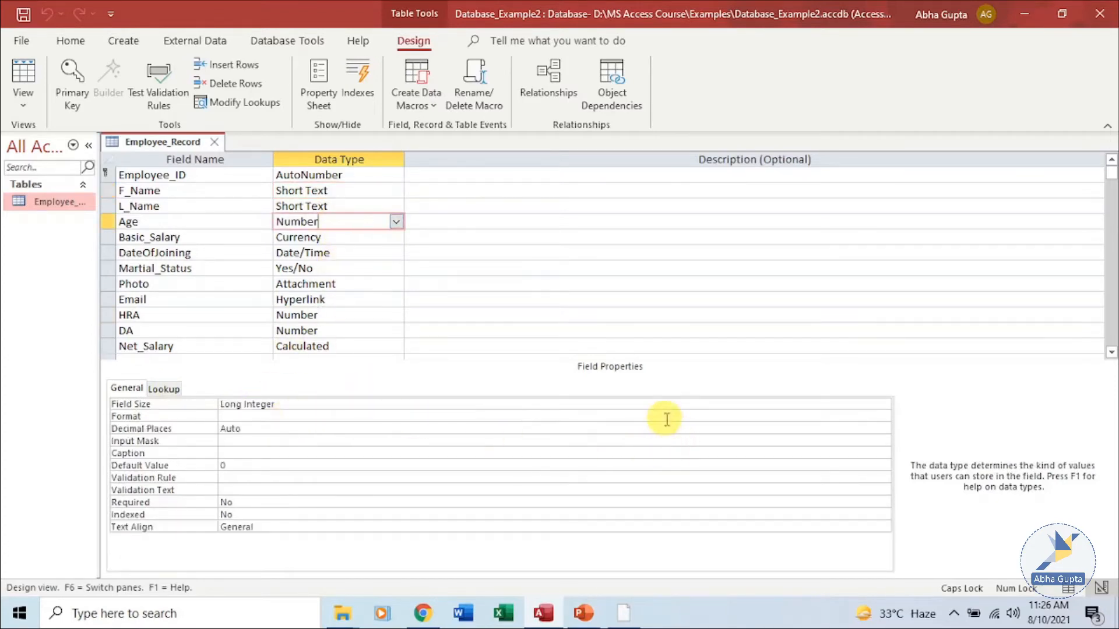
click(884, 405)
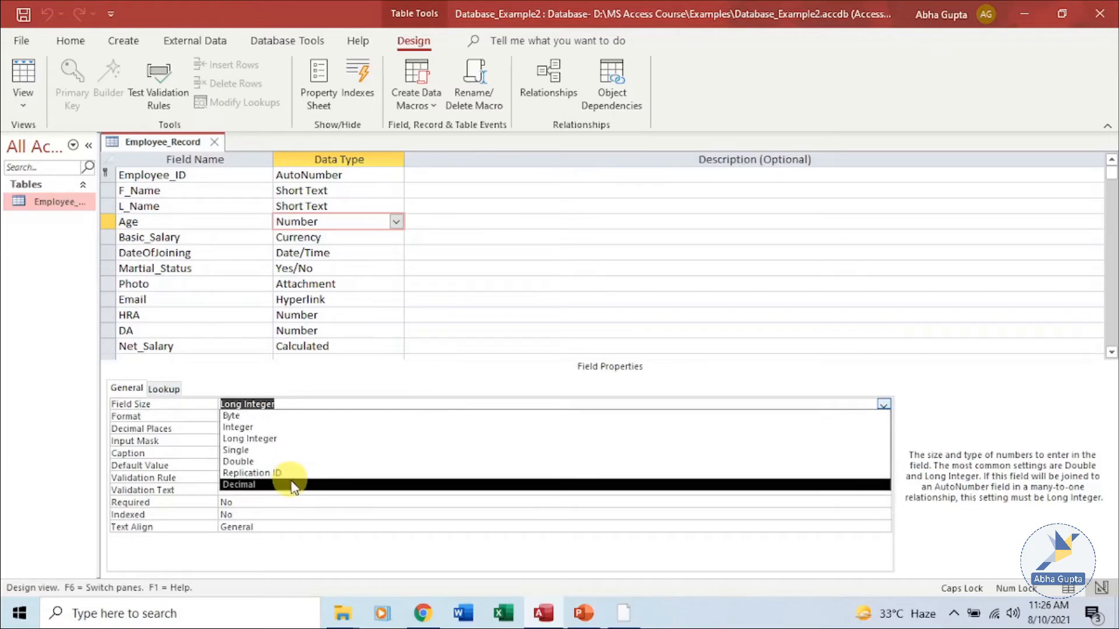
click(451, 527)
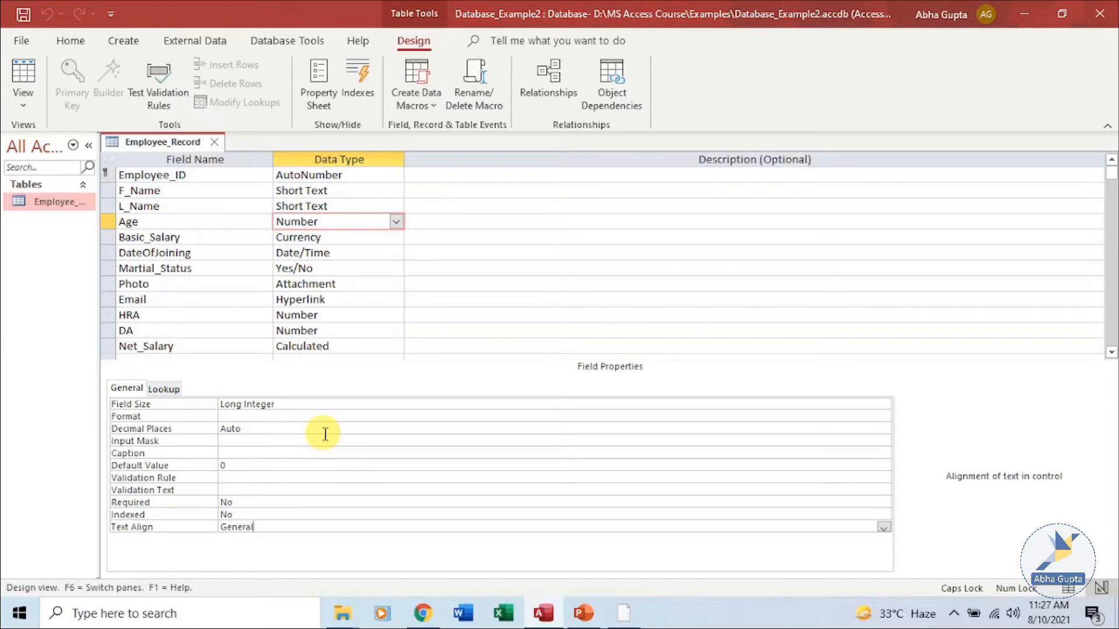
click(357, 416)
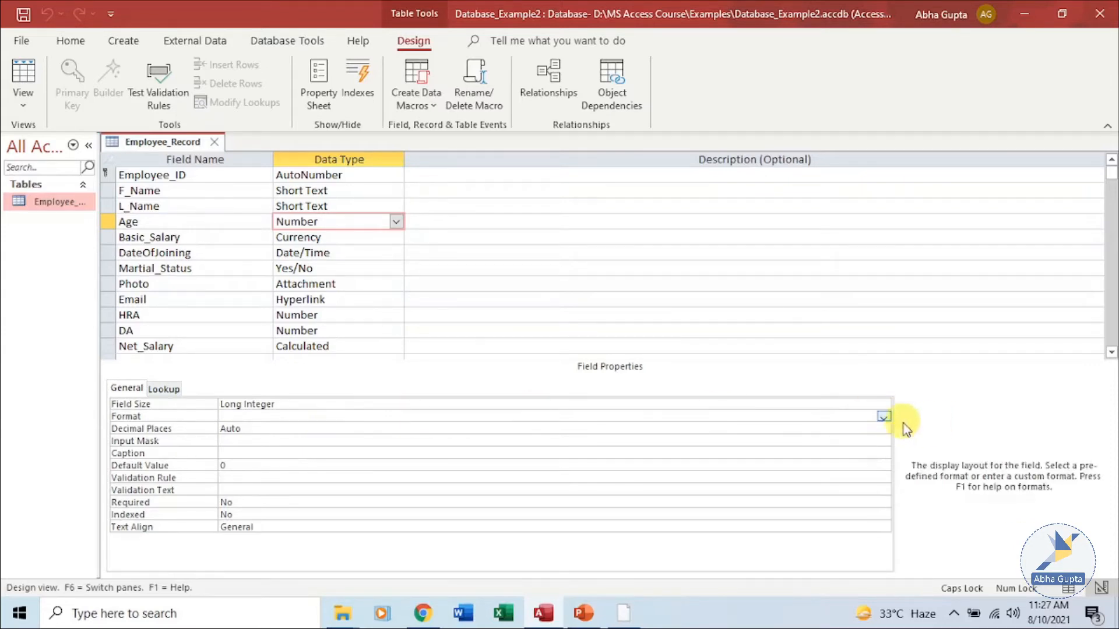
click(883, 416)
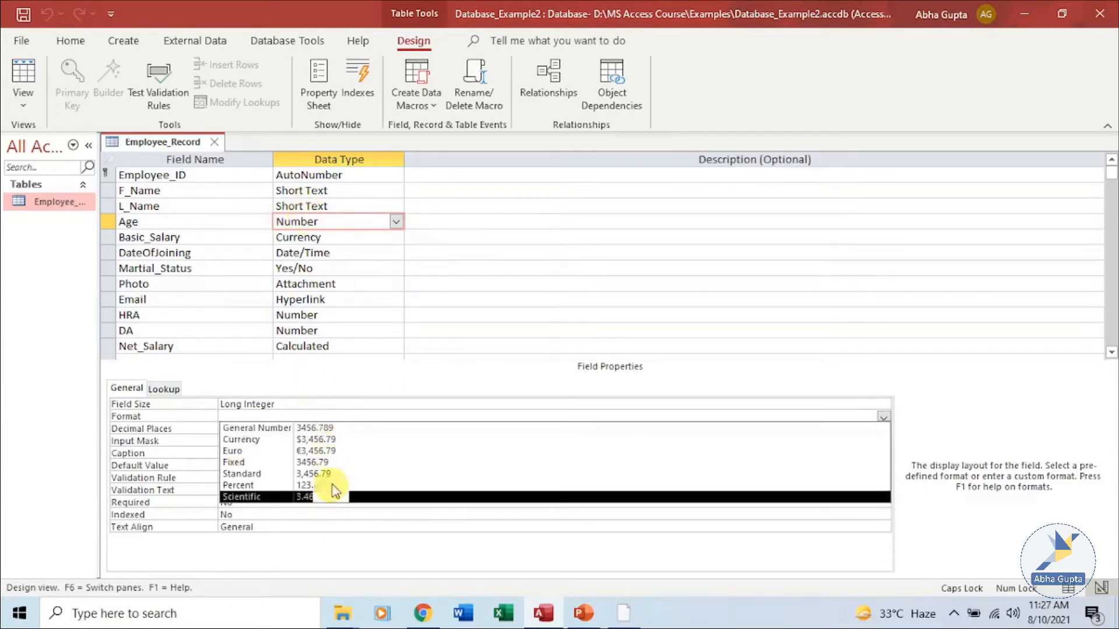
click(350, 515)
Check which Format options the F_Name field offers.
click(353, 193)
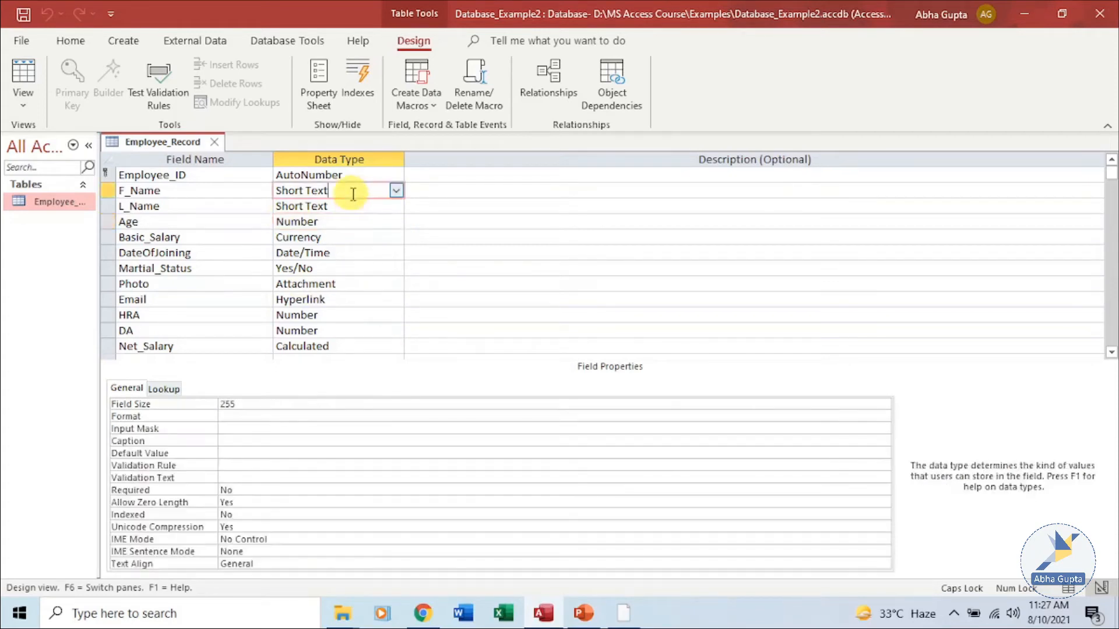
click(256, 415)
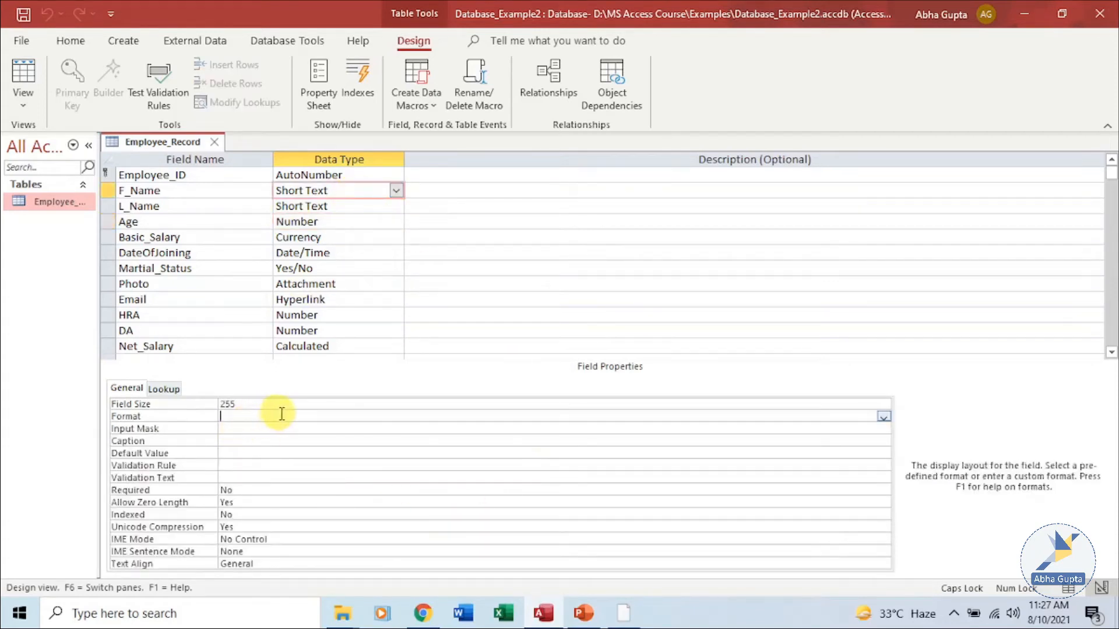
click(883, 418)
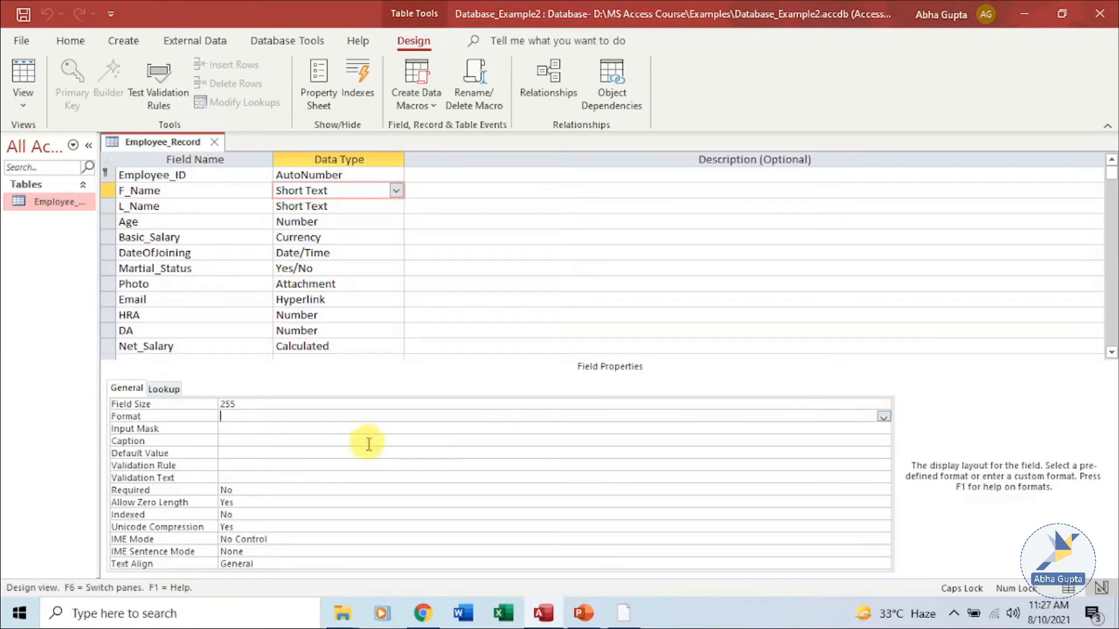
Examine the available Format and Required options of the DateOfJoining field without changing them.
click(322, 252)
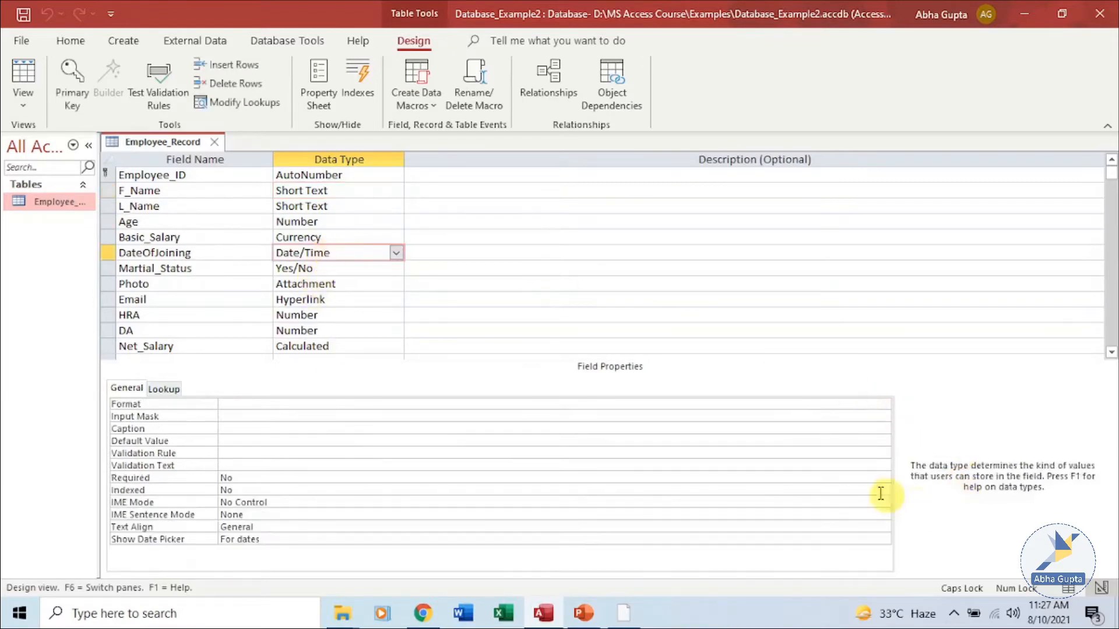
click(883, 404)
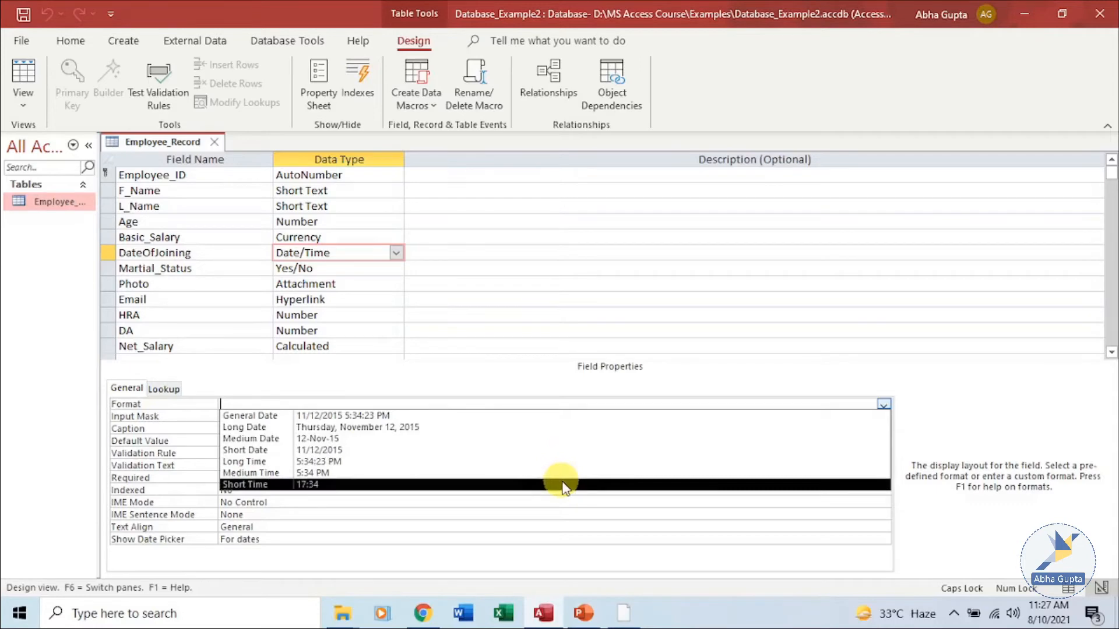
click(569, 503)
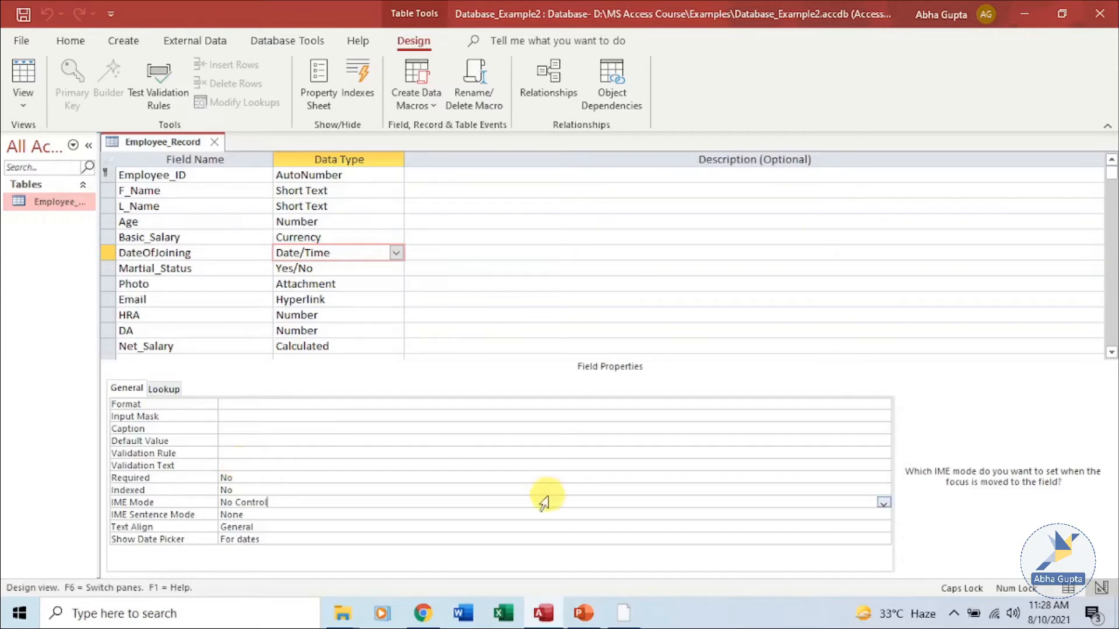
click(553, 480)
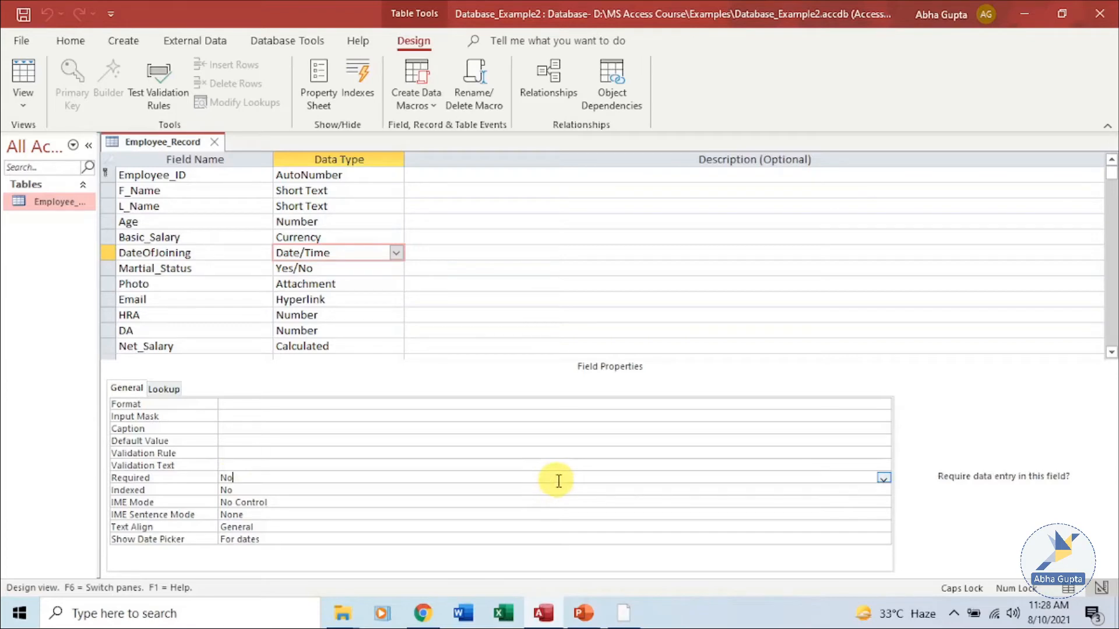
click(884, 479)
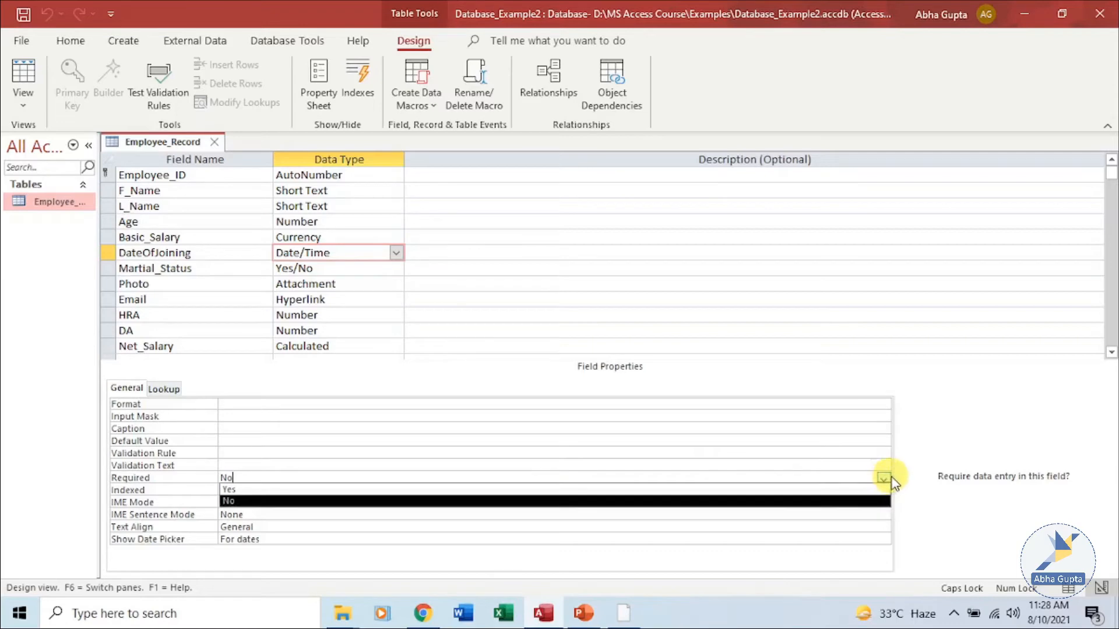
click(884, 478)
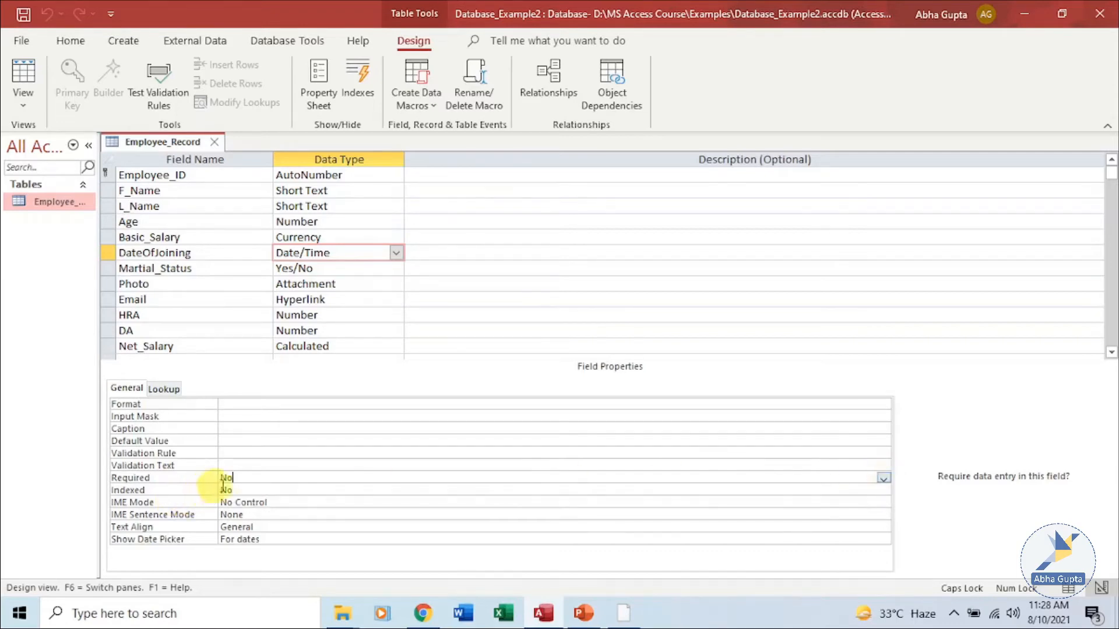
Review the field properties of the Employee_ID and Age fields.
key(F6)
click(343, 175)
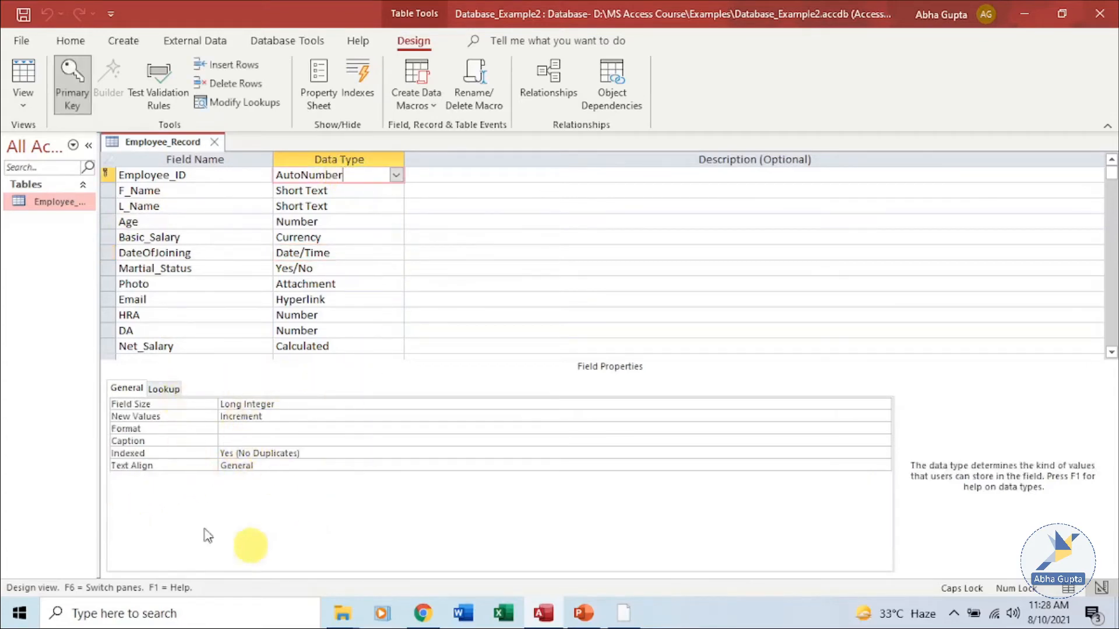
click(317, 222)
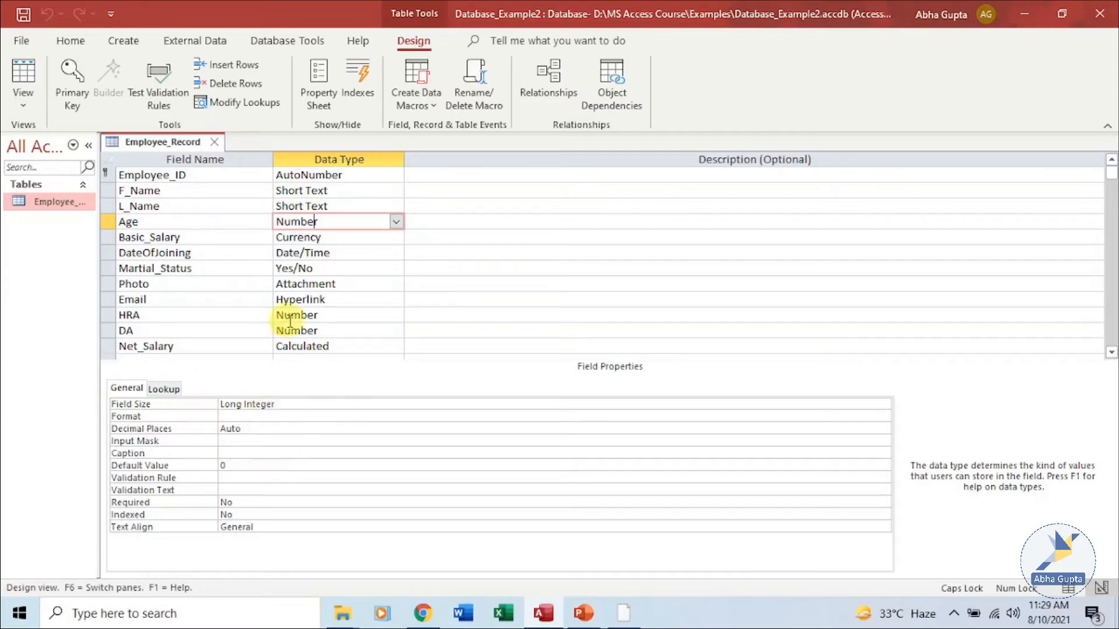
Set the Default Value of the HRA field to 1000.
click(320, 315)
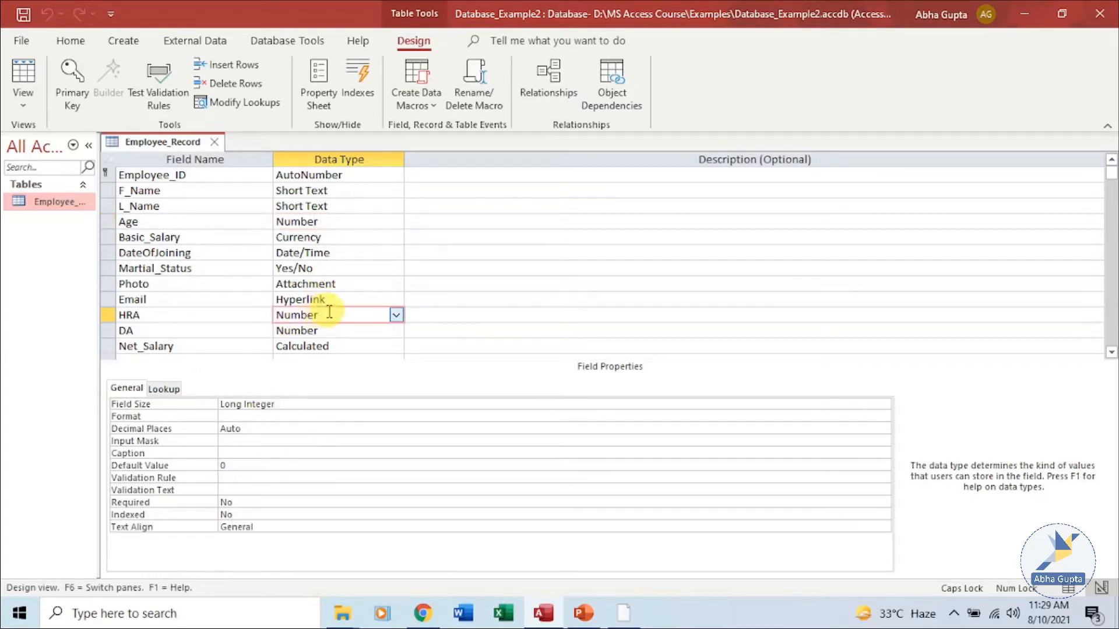
click(257, 465)
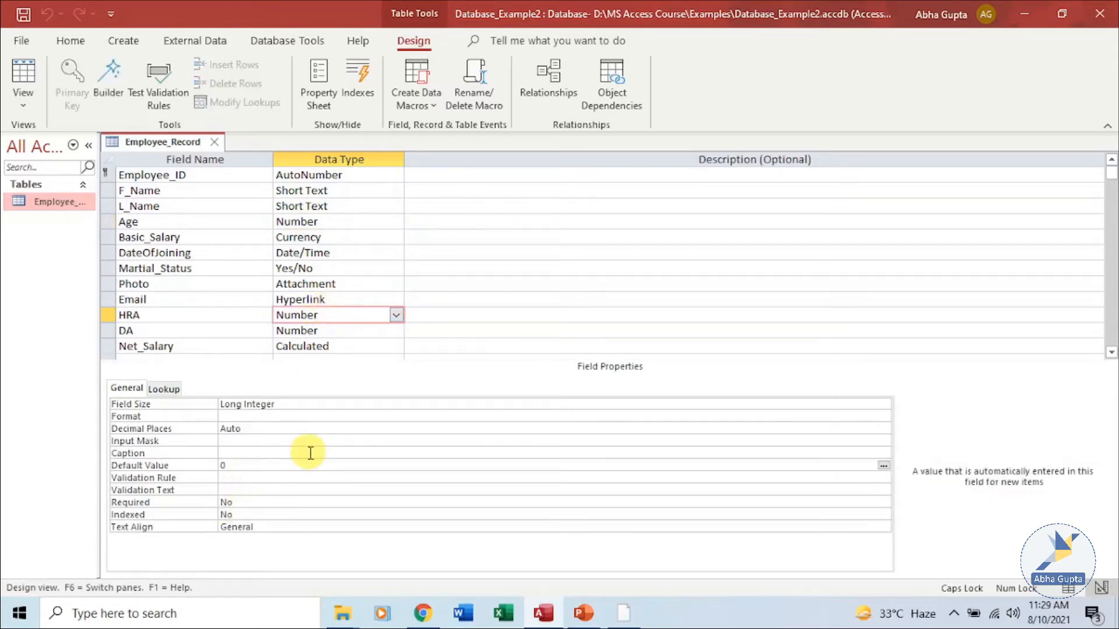
key(BackSpace)
text(1000)
click(310, 478)
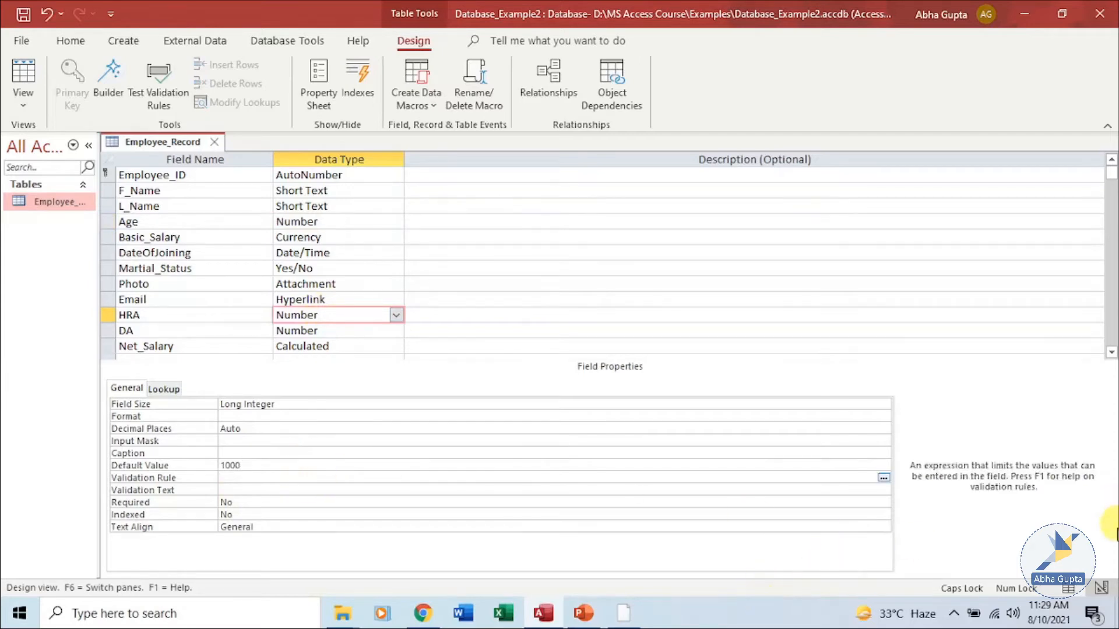
Save the table, switch to Datasheet View and check the HRA and DA defaults in the new-record row.
click(1070, 598)
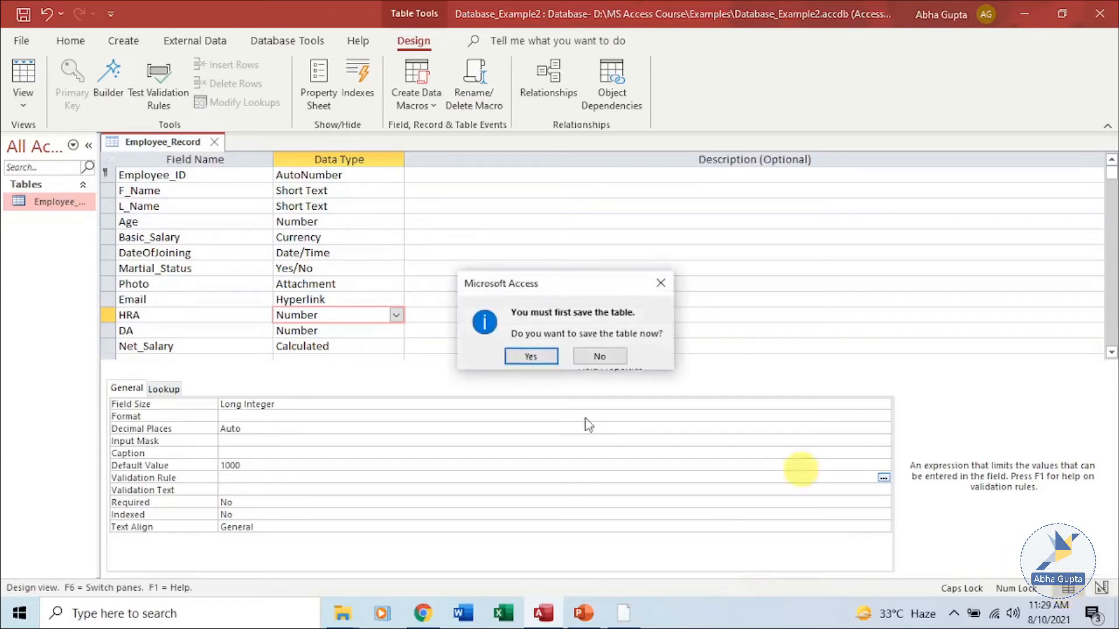
click(530, 357)
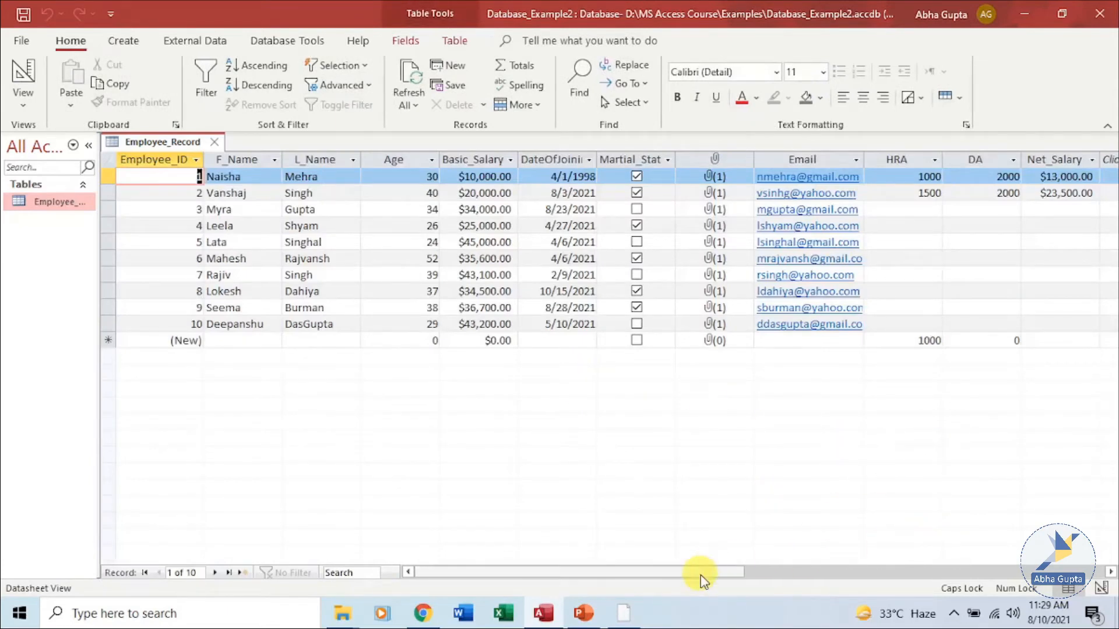
mouse_move(704, 579)
mouse_down()
mouse_move(749, 577)
mouse_move(704, 579)
mouse_up()
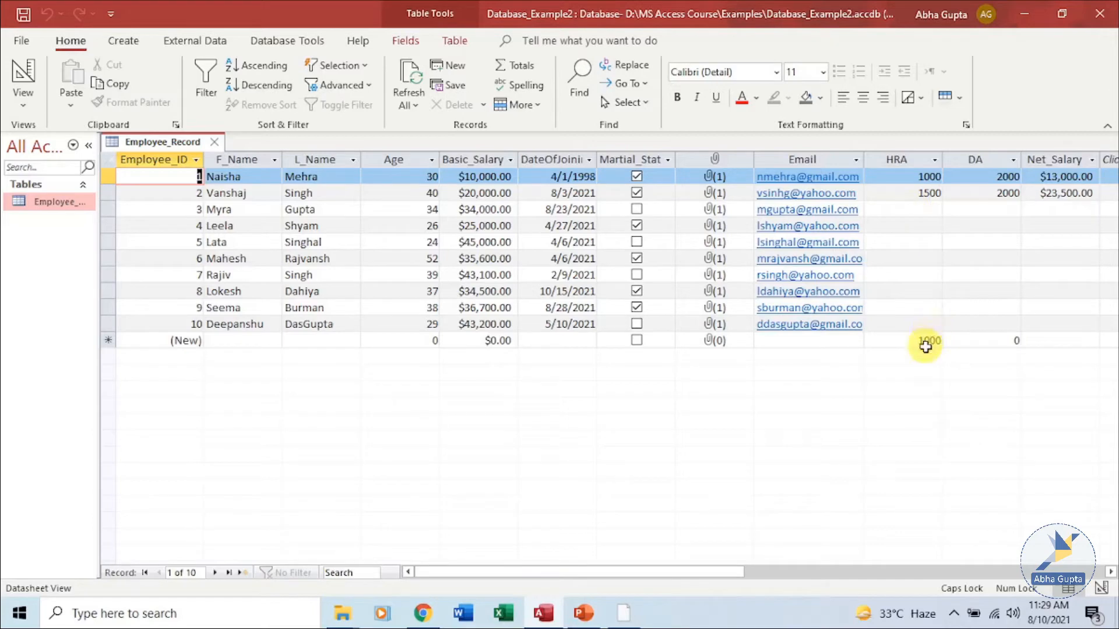
click(997, 340)
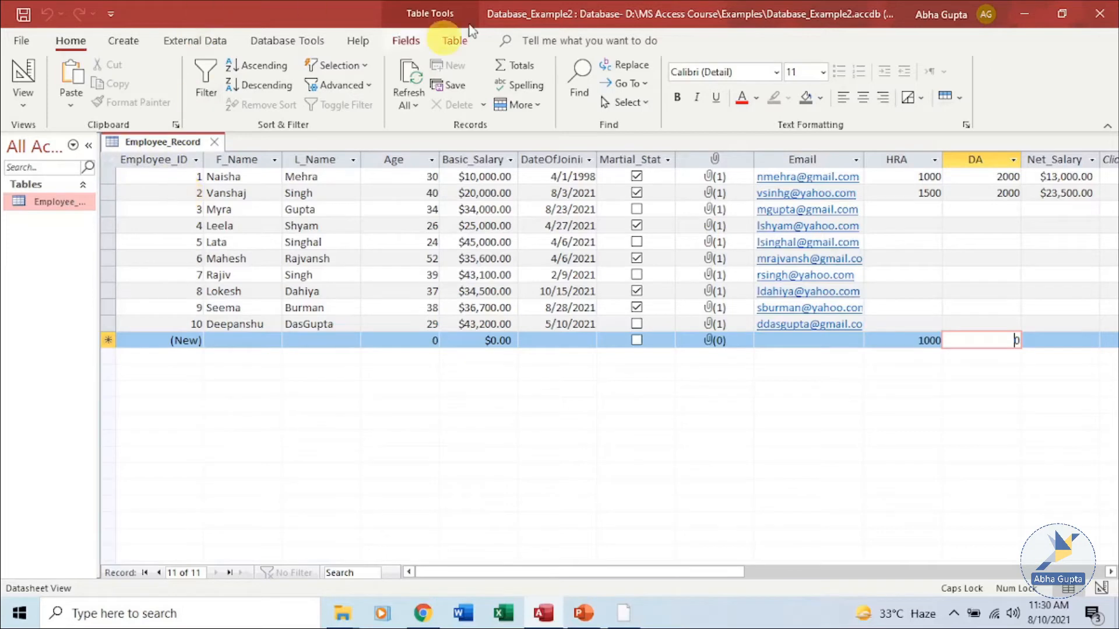
In Design View, set the Employee_ID field's Format to \E00000, then save the table and return to Datasheet View.
click(1102, 588)
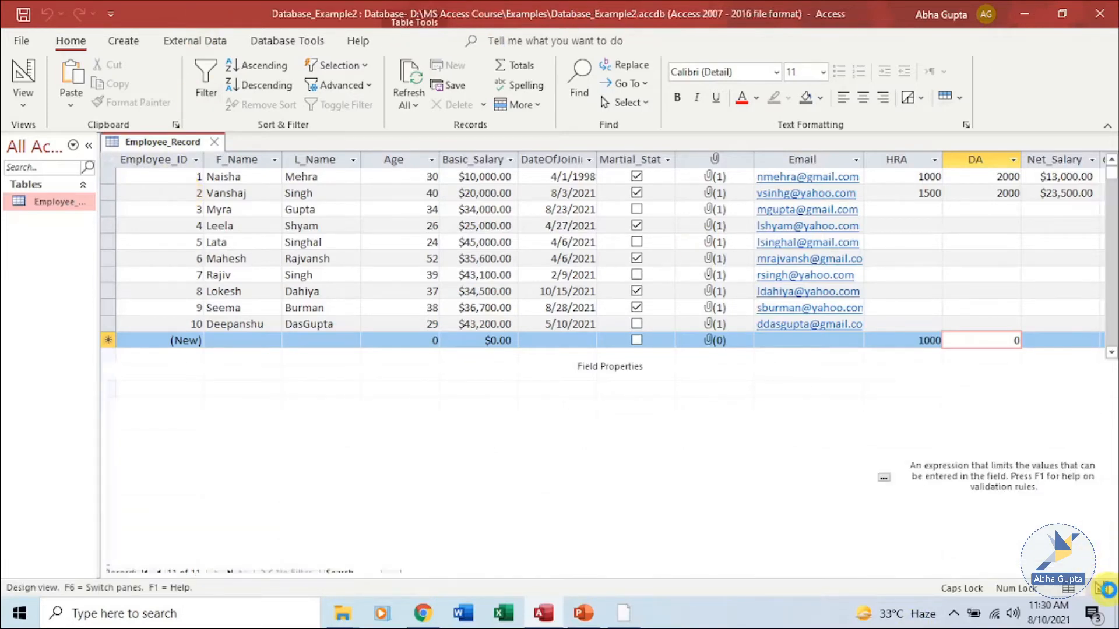
click(315, 174)
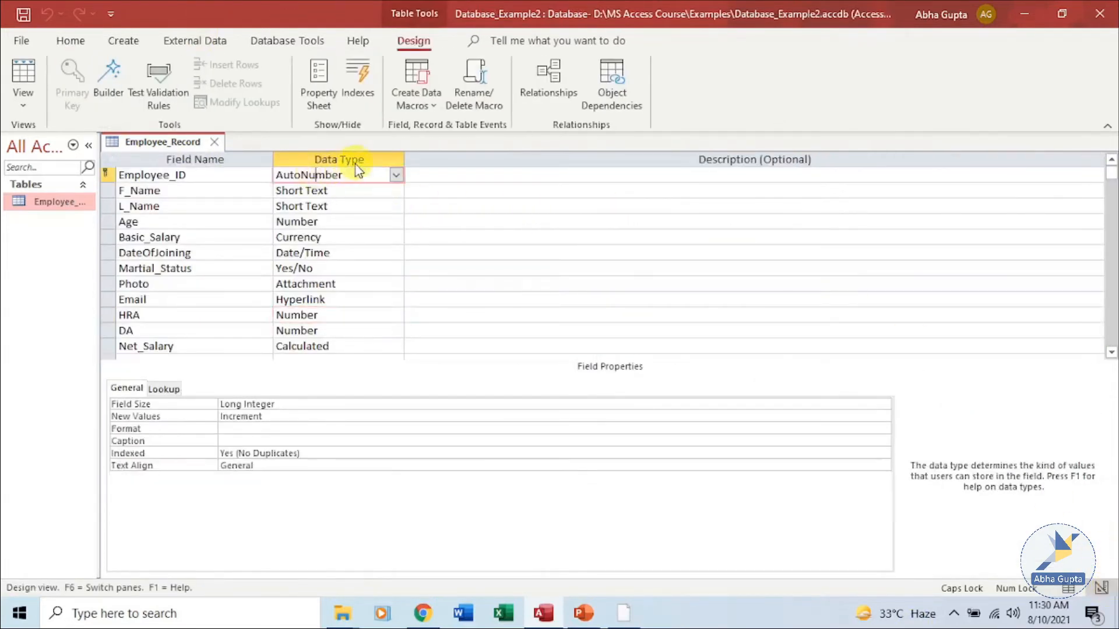
click(251, 429)
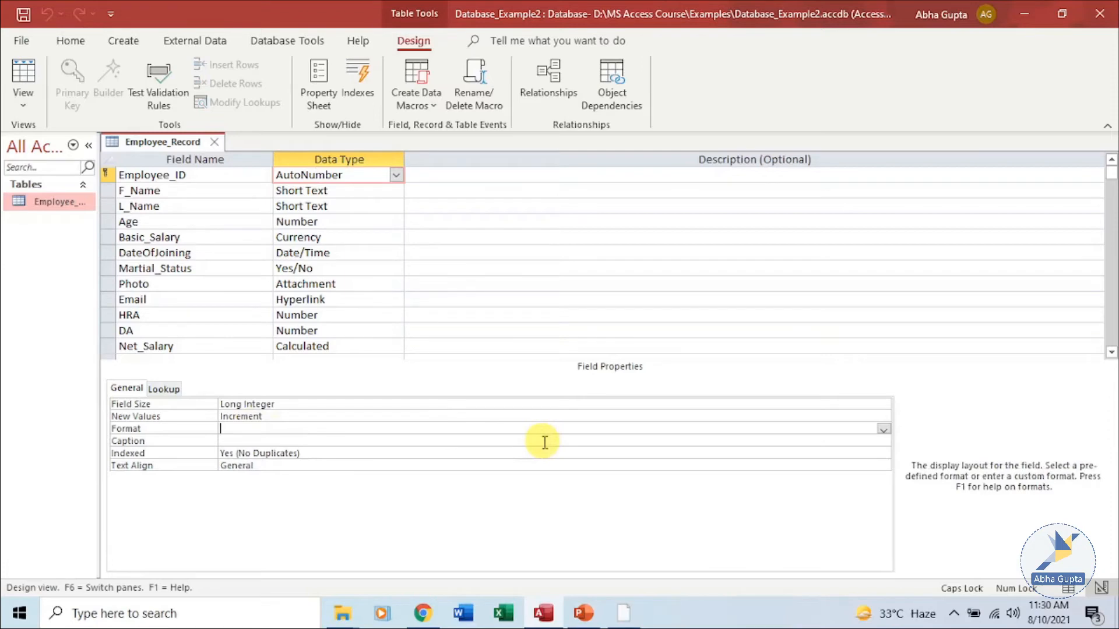
text(\E)
text(00000)
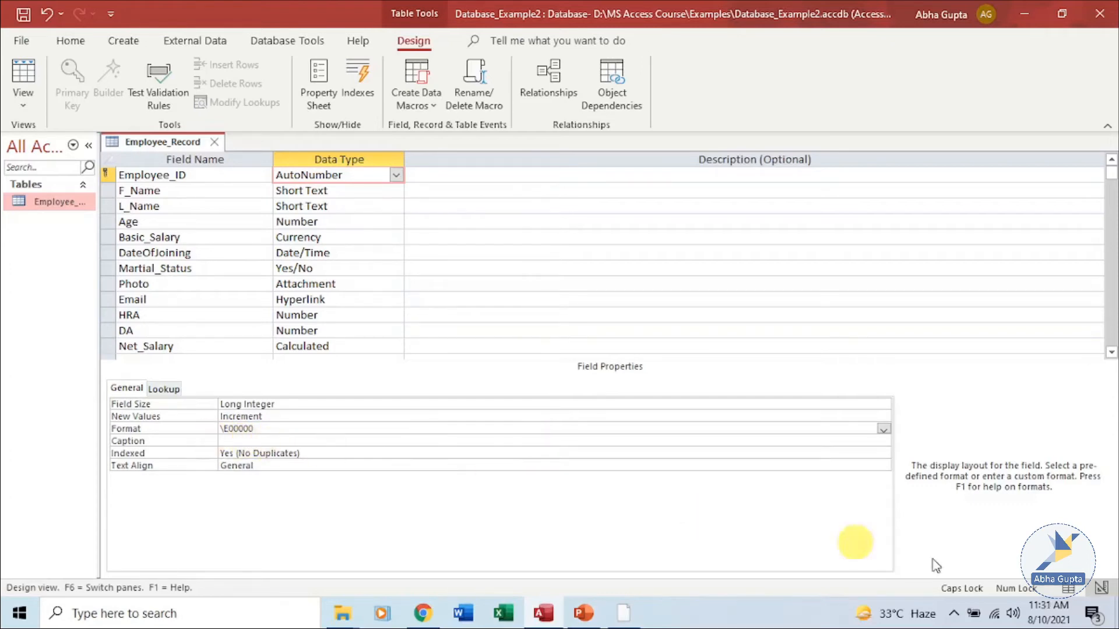
click(1069, 588)
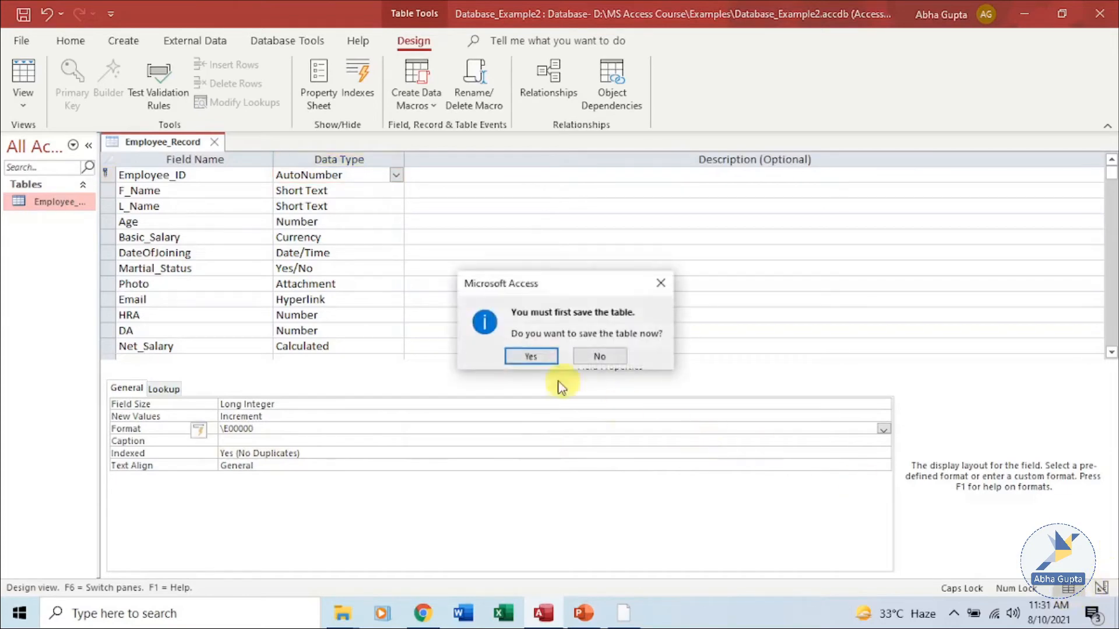
click(514, 359)
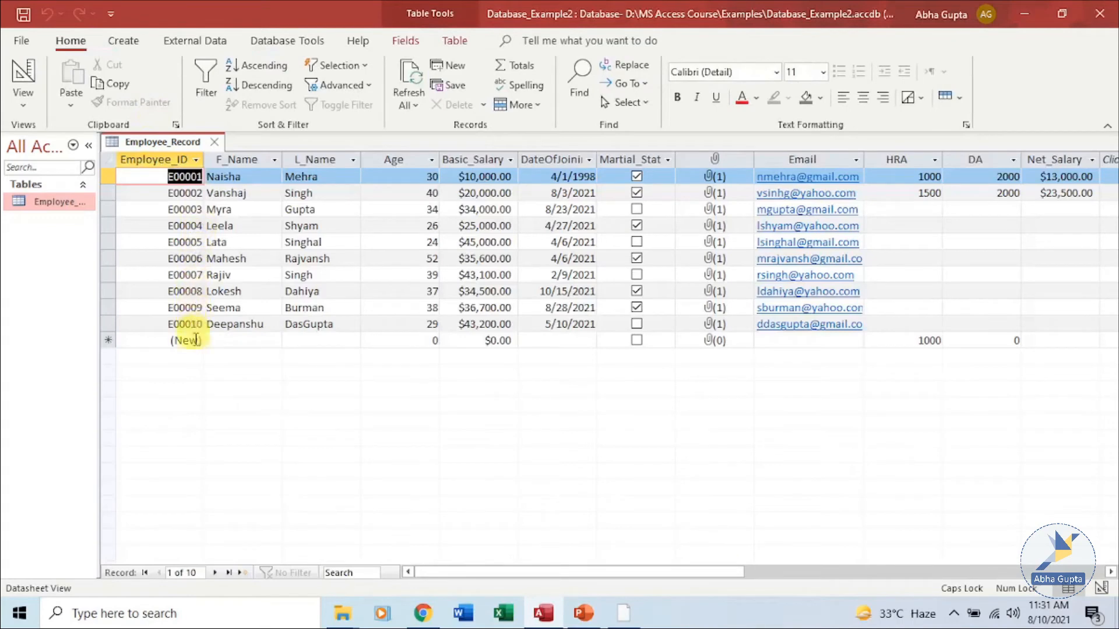
Start a new record in the empty row and enter the employee's first and last name.
click(211, 341)
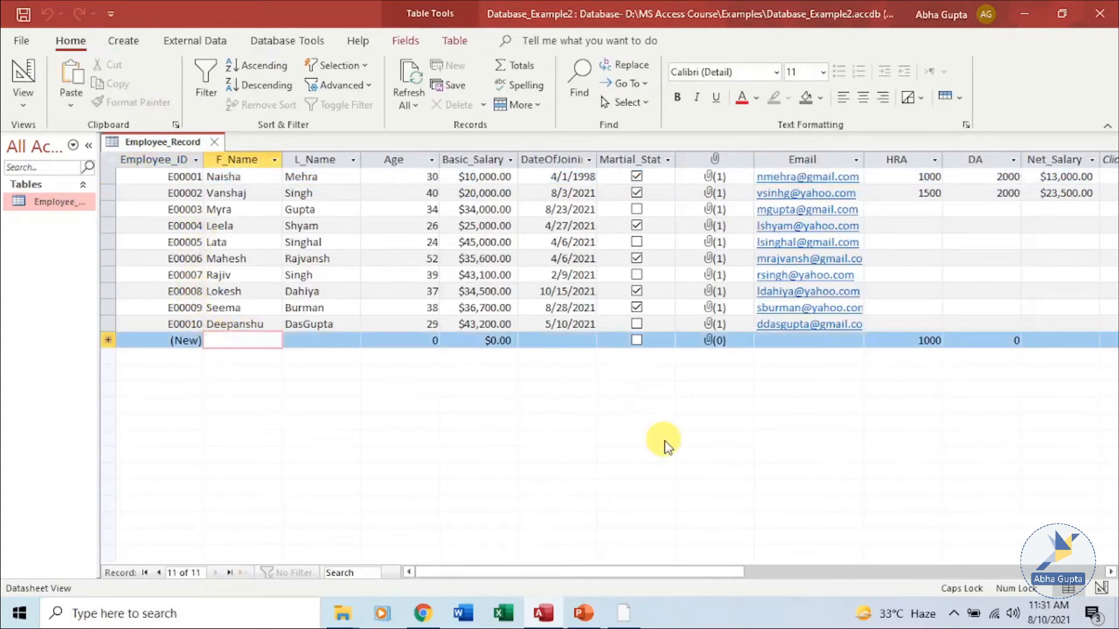
text(a)
key(BackSpace)
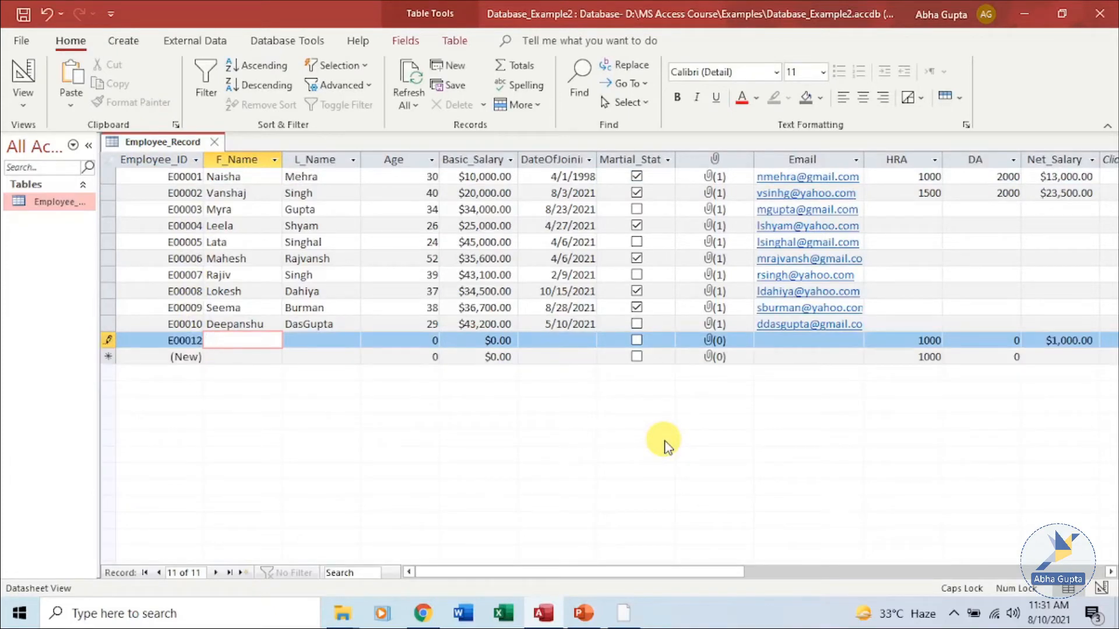
key(Caps_Lock)
text(Neelam)
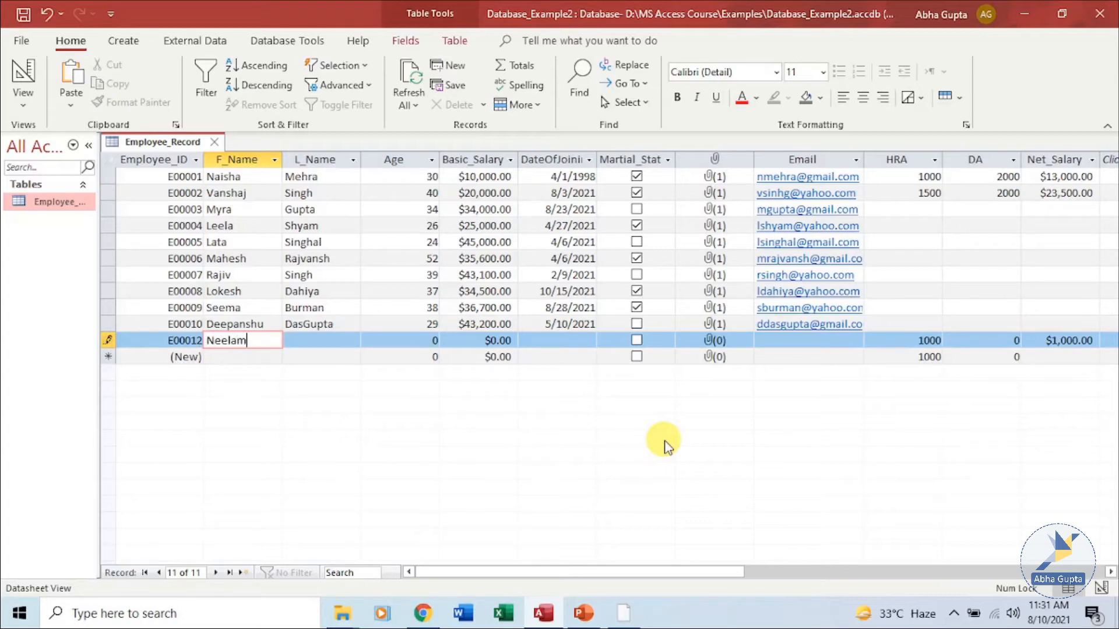
key(Tab)
text(Jain)
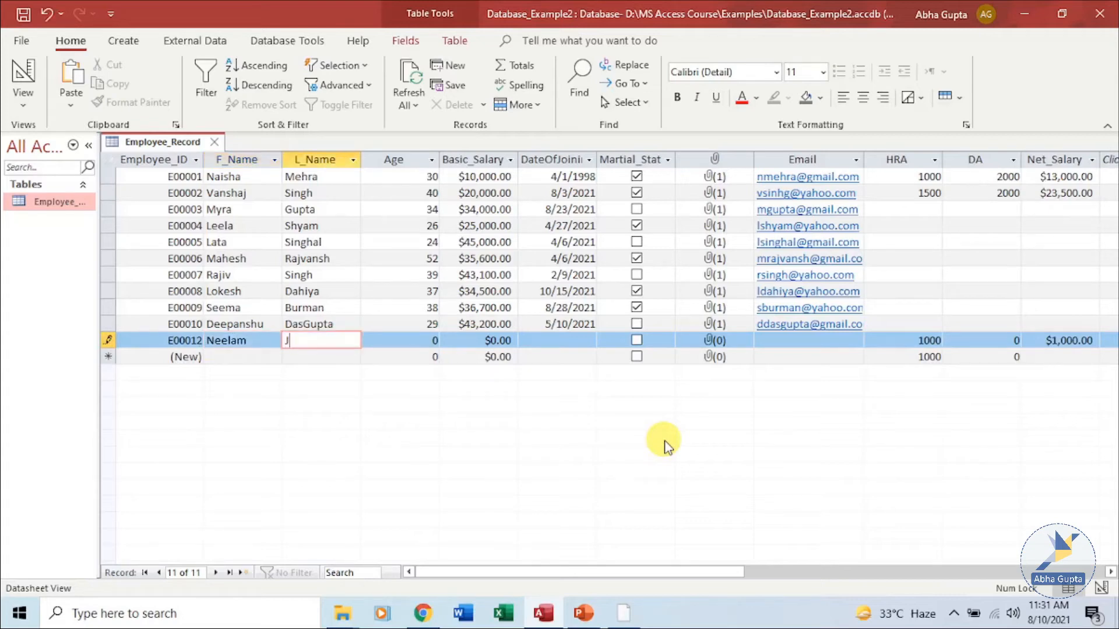
key(Tab)
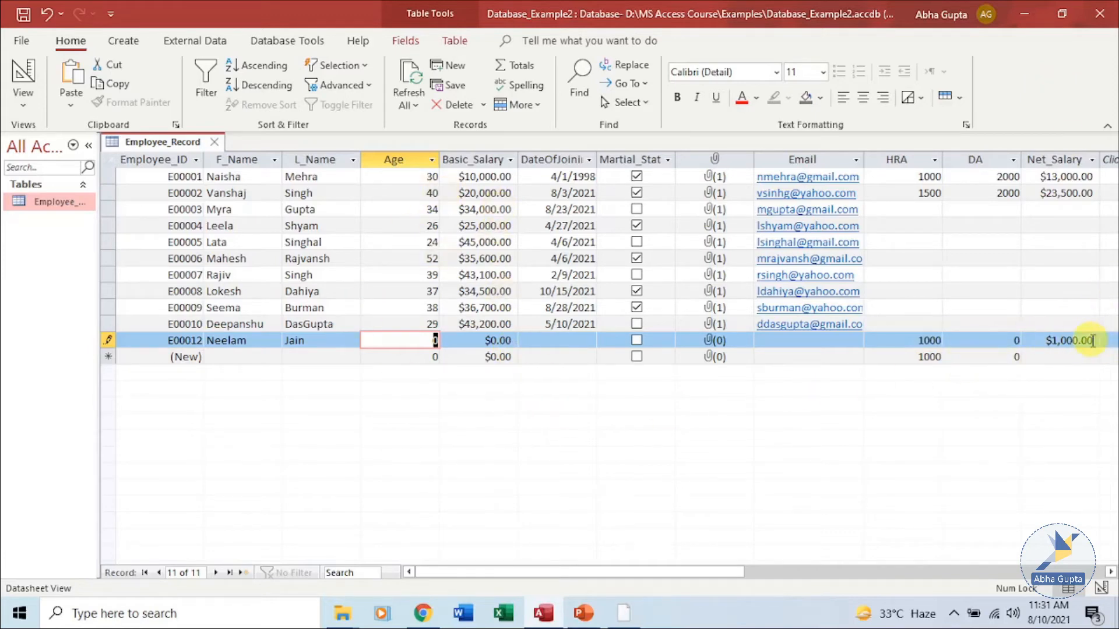
Enter an Age of 45 and a Basic_Salary of 230000 for the new employee record.
text(45)
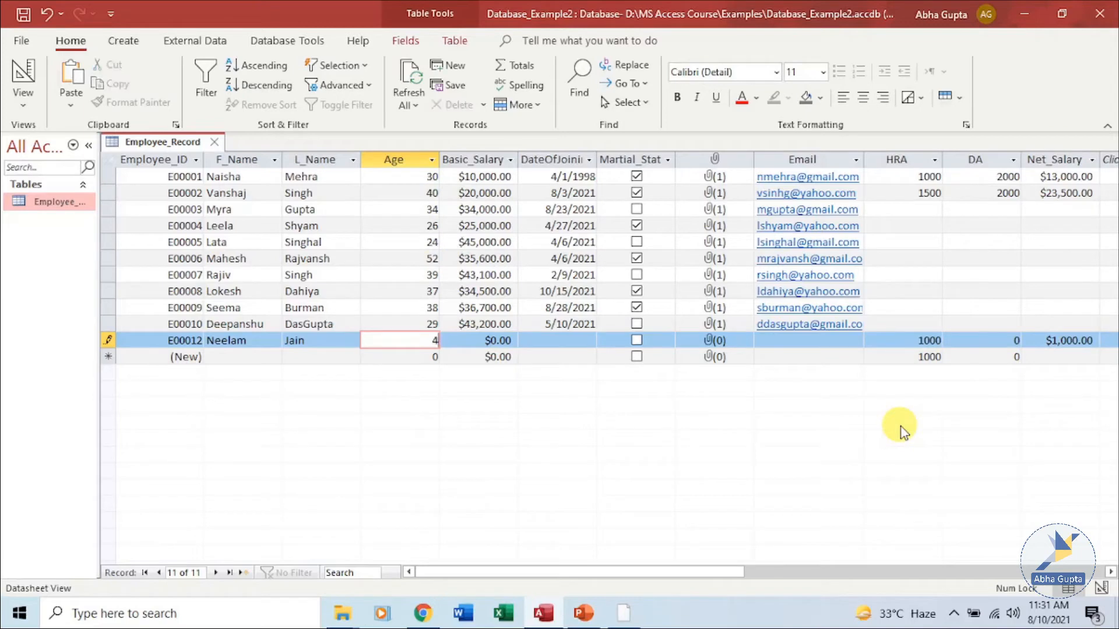
click(493, 340)
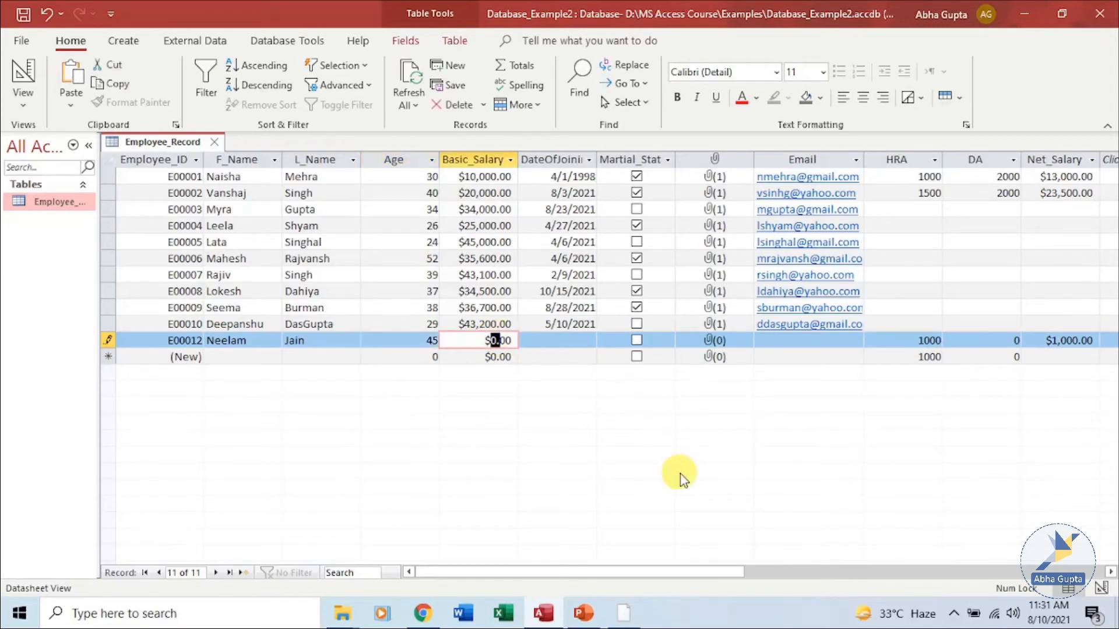
key(Delete)
key(Delete)
key(Delete)
key(Delete)
text(230000)
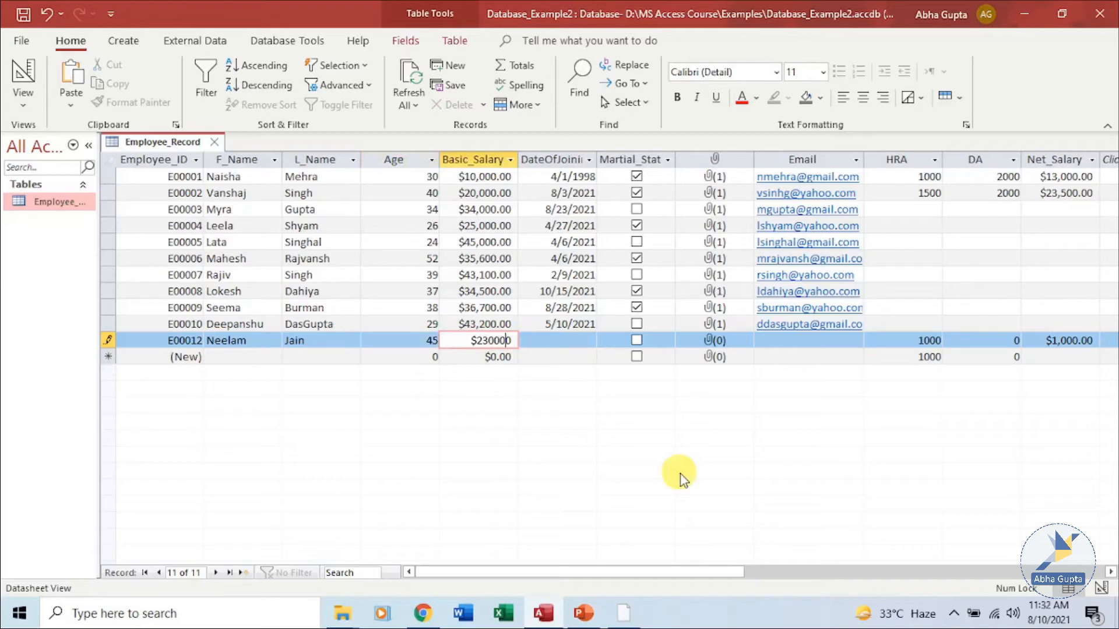
key(Tab)
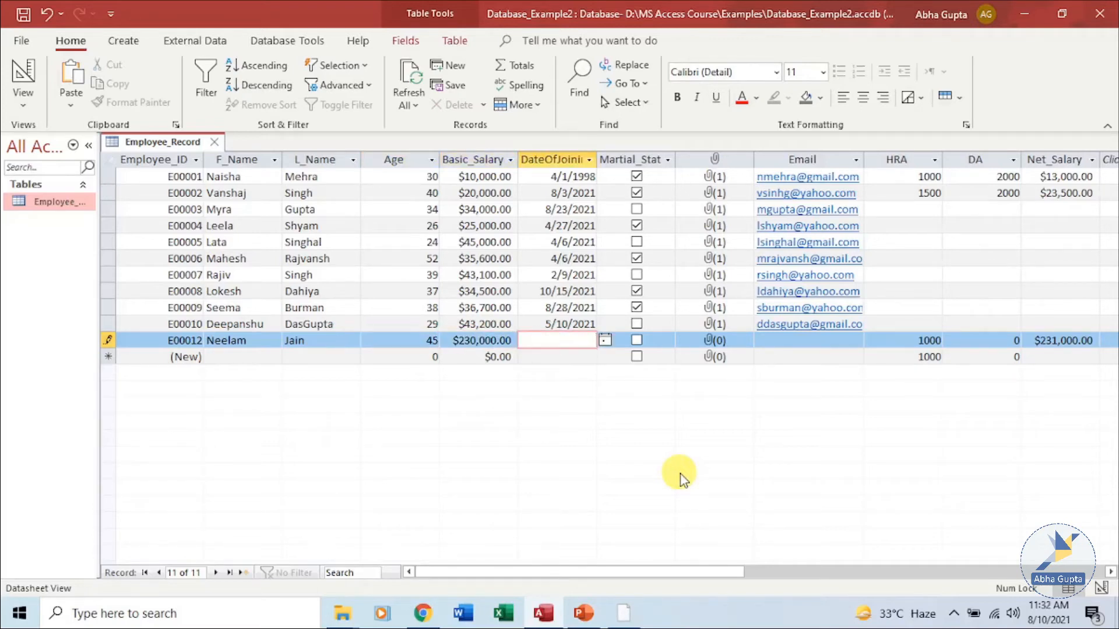
Set the new record's DateOfJoining to 8/5/2021 and mark its Martial_Status as yes.
click(605, 341)
click(563, 390)
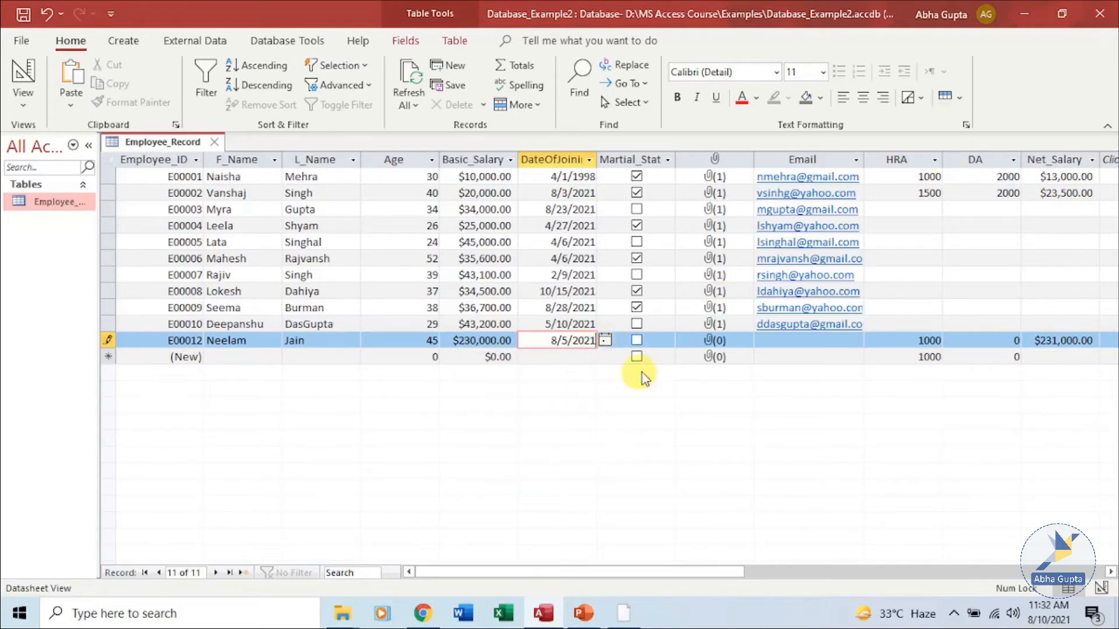
click(636, 341)
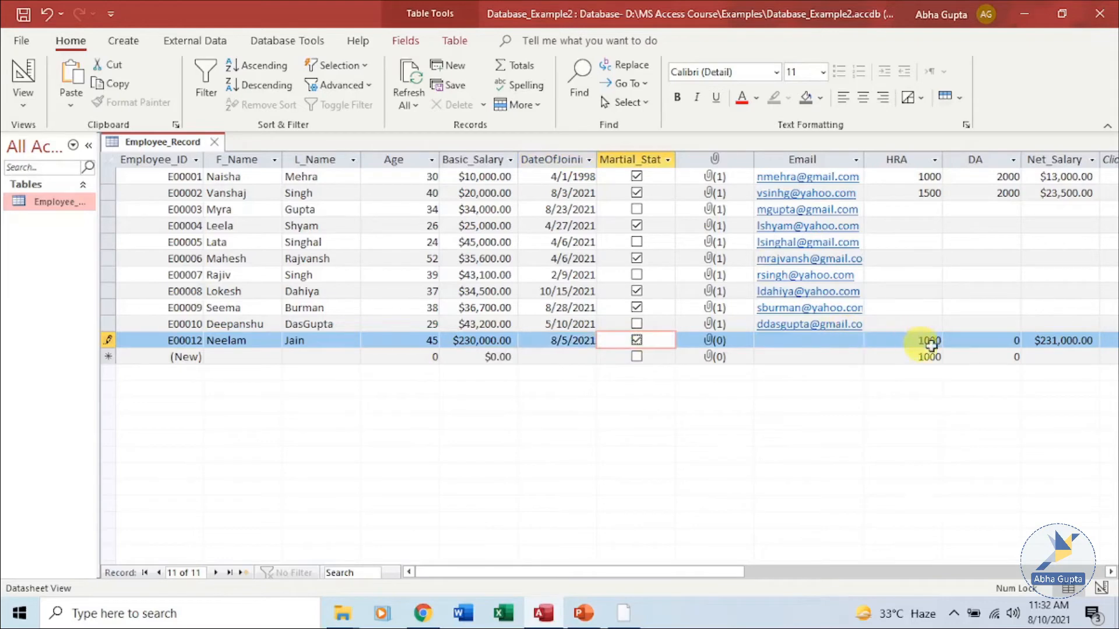
Enter a DA of 2000 for the new employee record and commit the record.
click(973, 342)
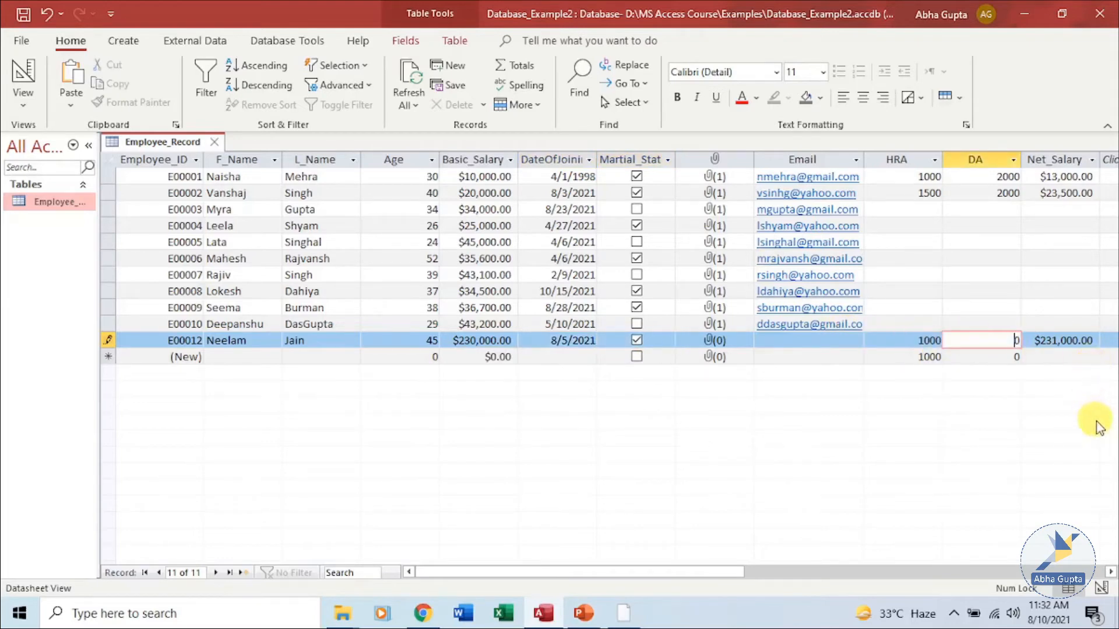
text(2000)
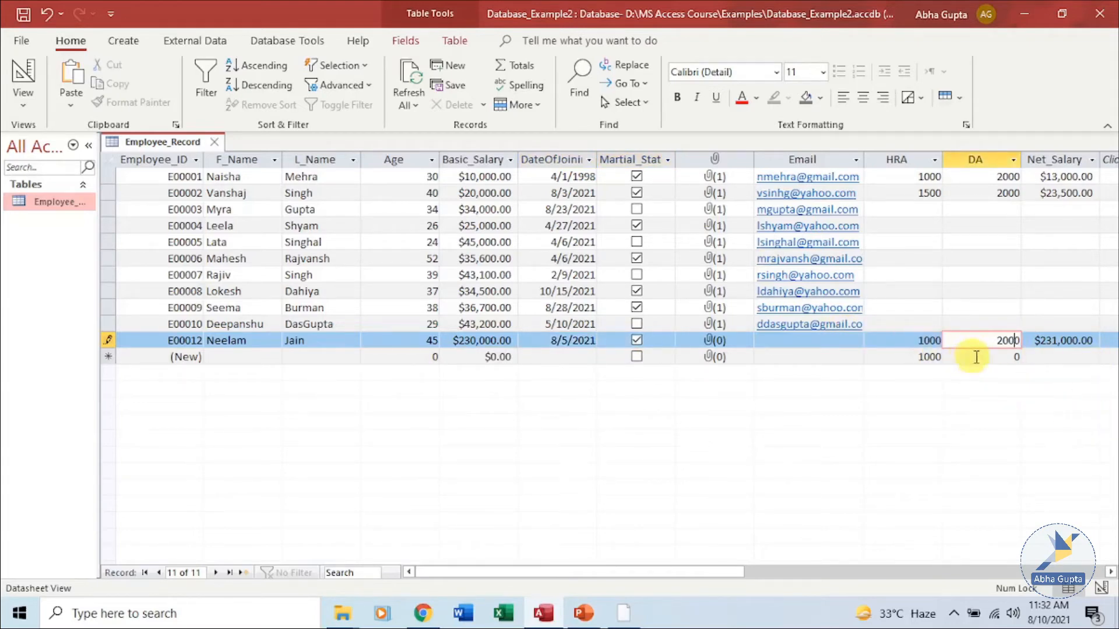
click(1034, 356)
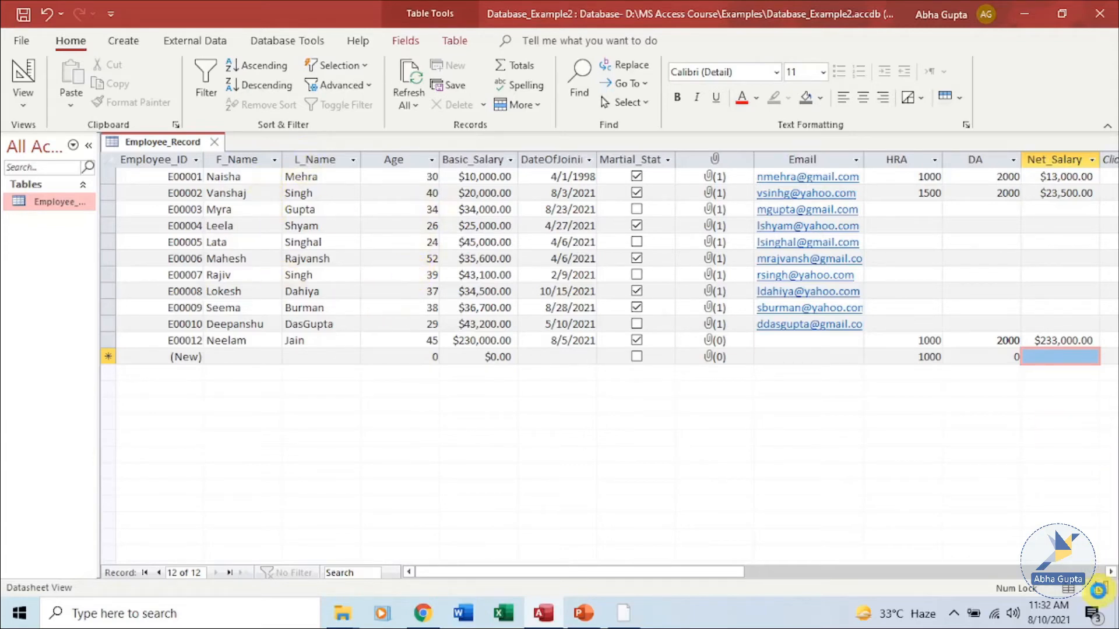
In Design View, set the F_Name field's Format to >, save the table and return to Datasheet View.
click(1100, 589)
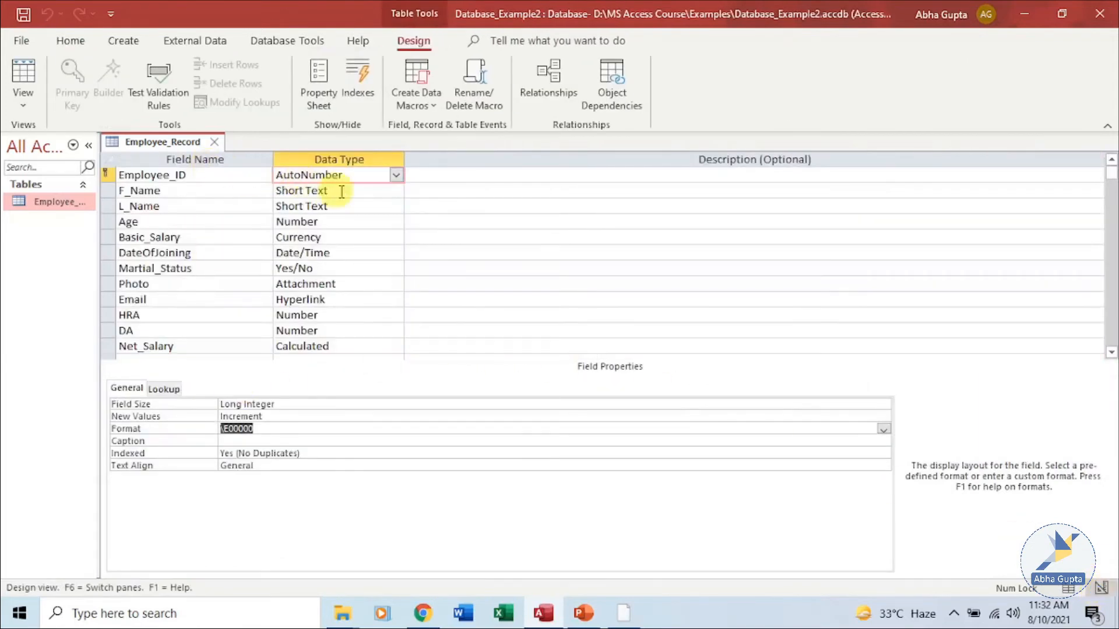
click(361, 194)
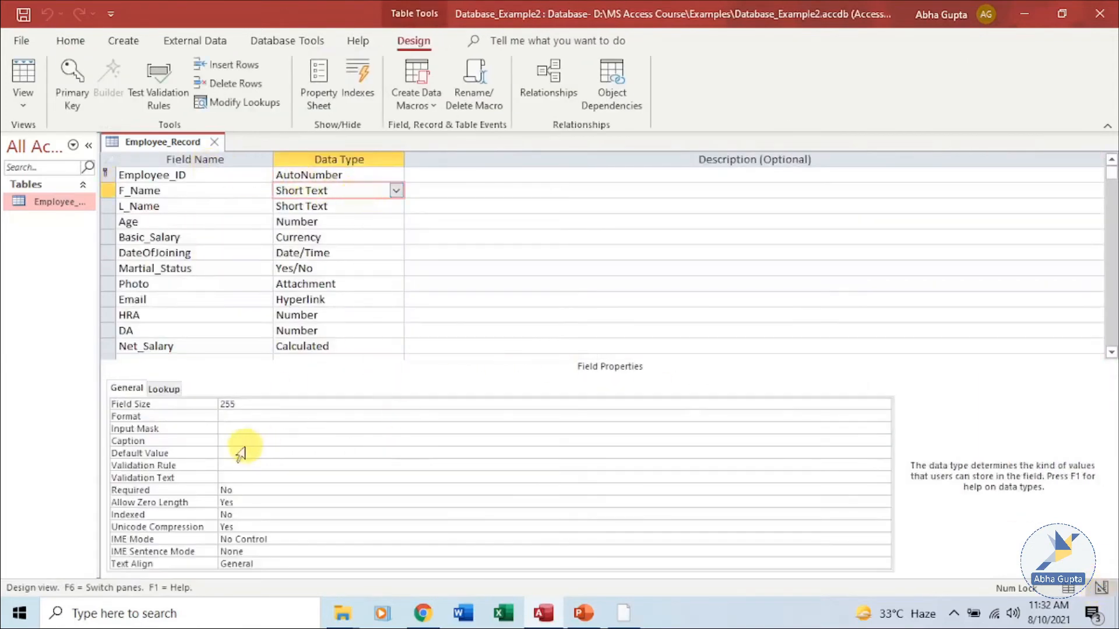
click(227, 416)
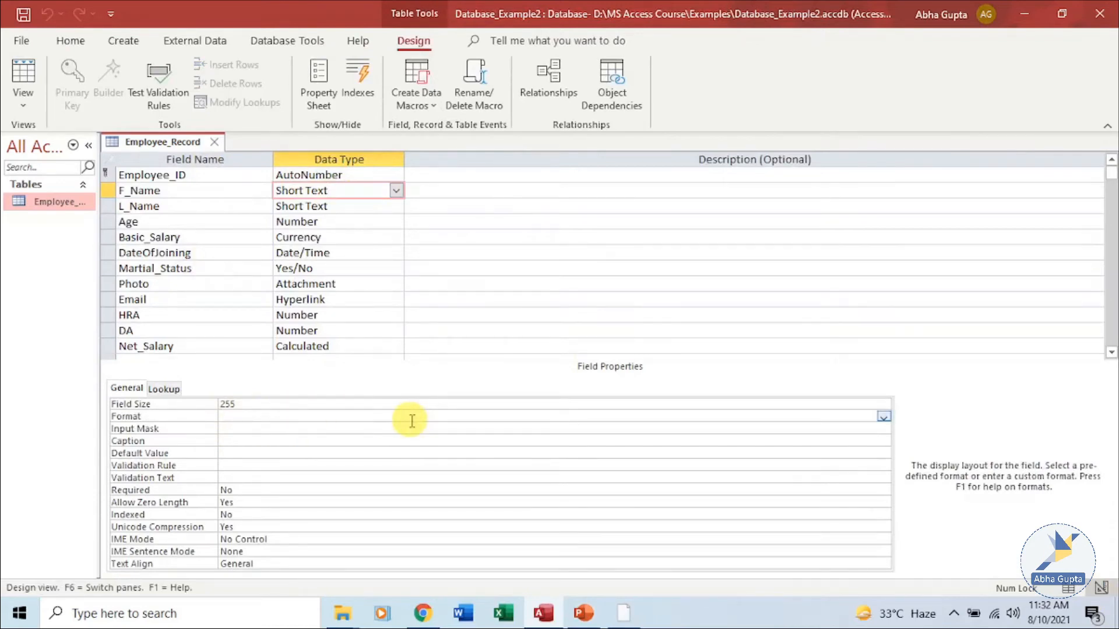
text(>)
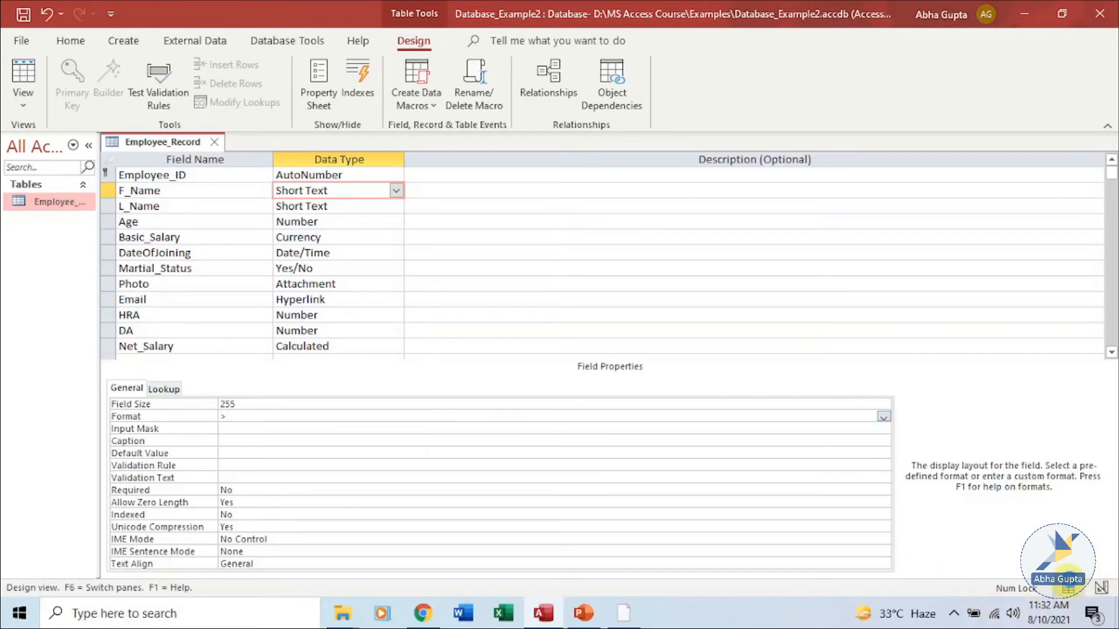
click(1068, 590)
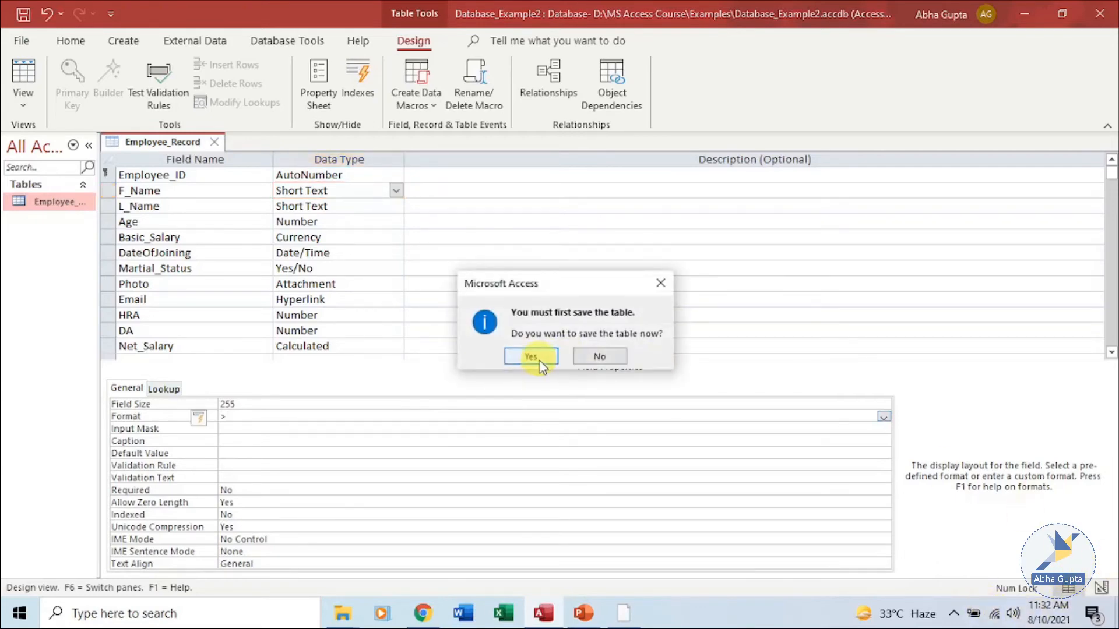
click(530, 356)
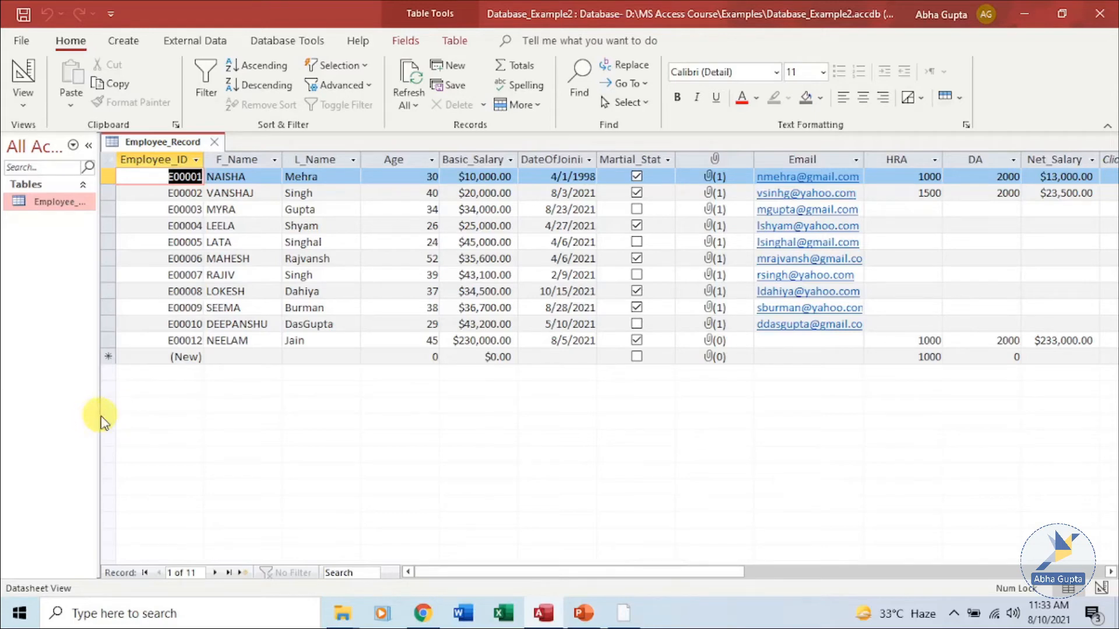
Widen the navigation pane and create a new table with a Short Text field named Department.
drag(100, 420, 134, 427)
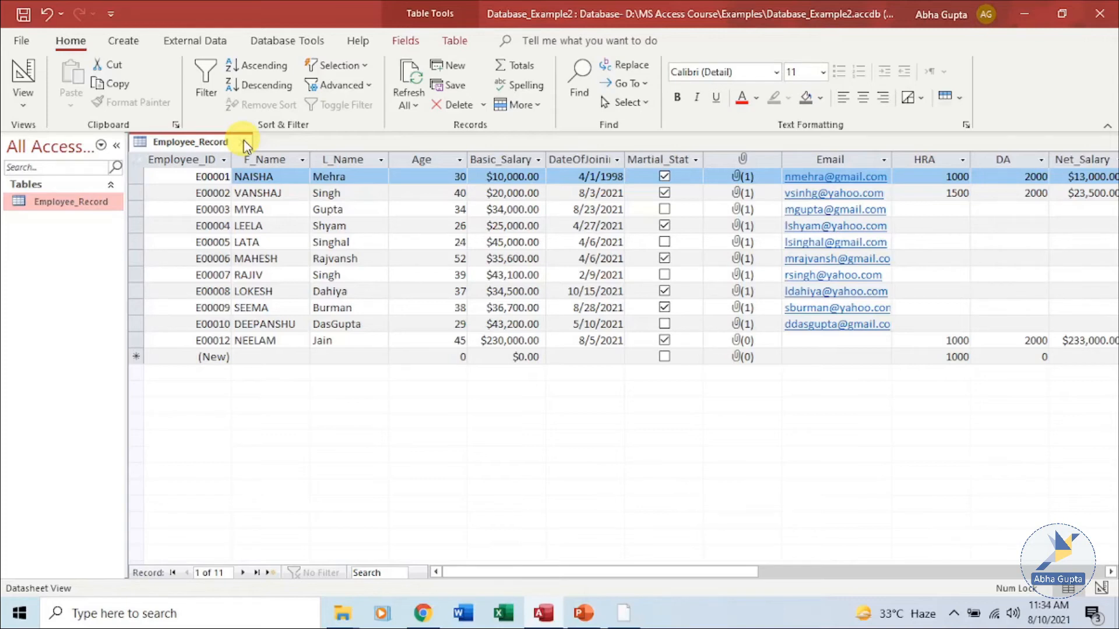
click(132, 47)
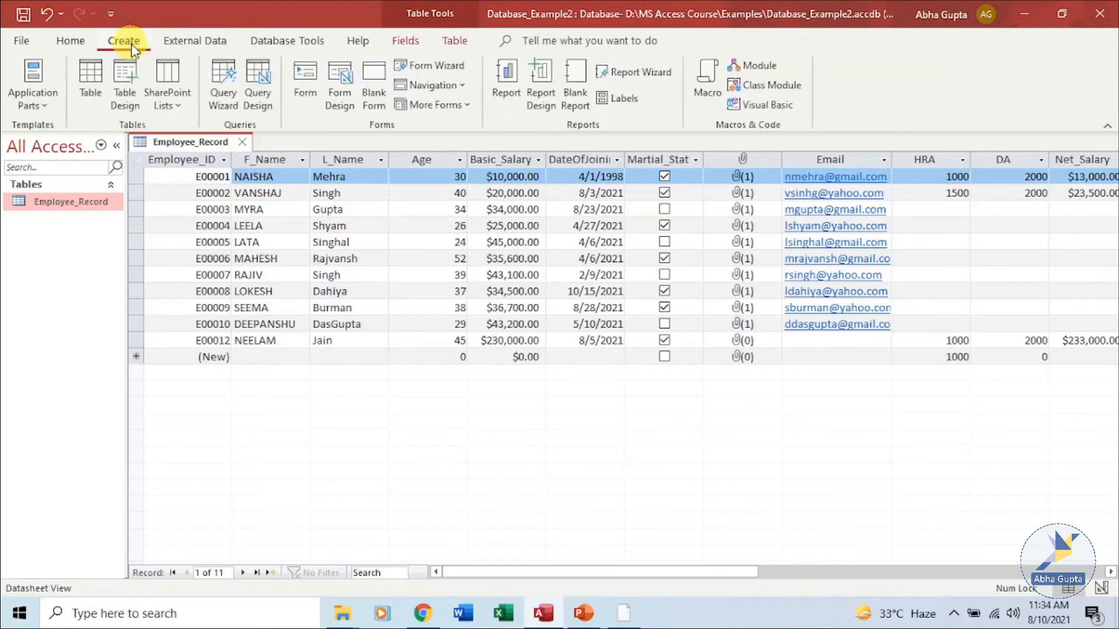
click(91, 79)
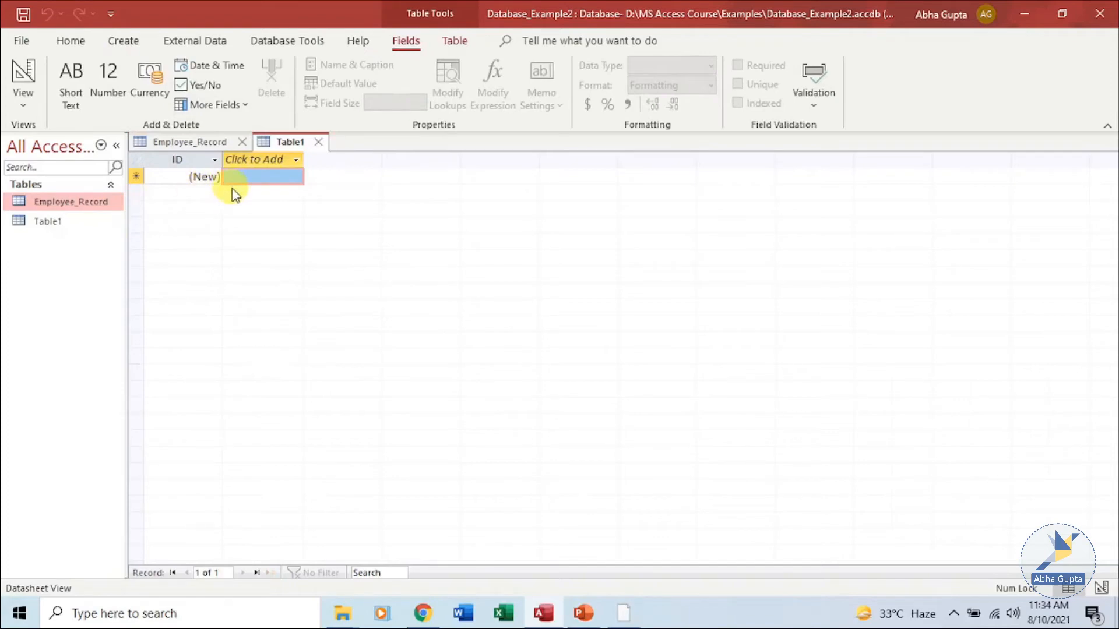
click(275, 177)
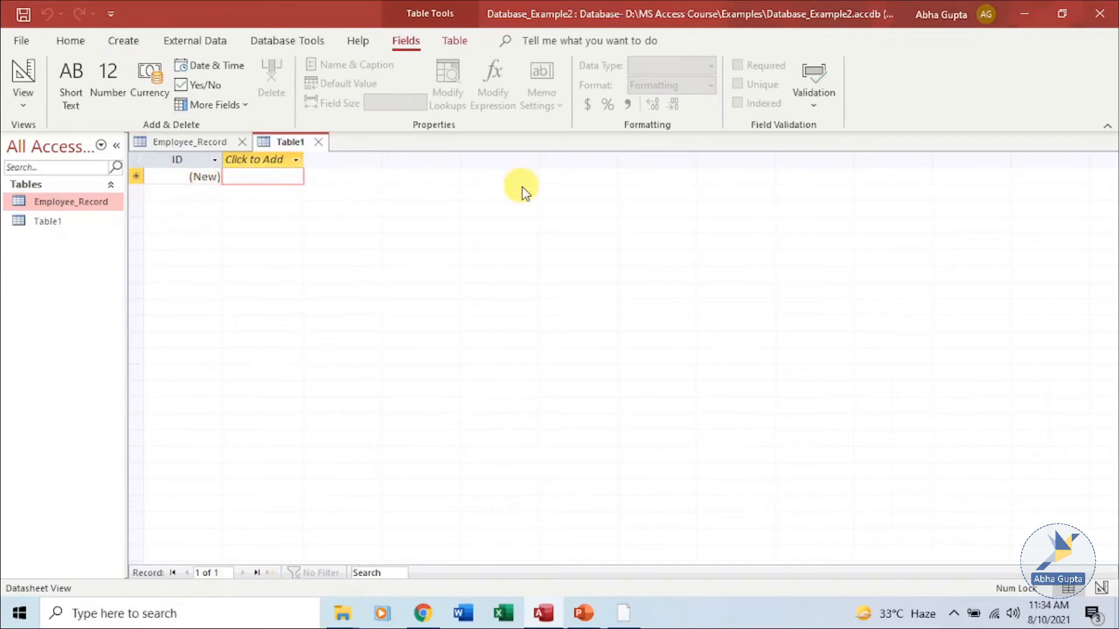
click(284, 160)
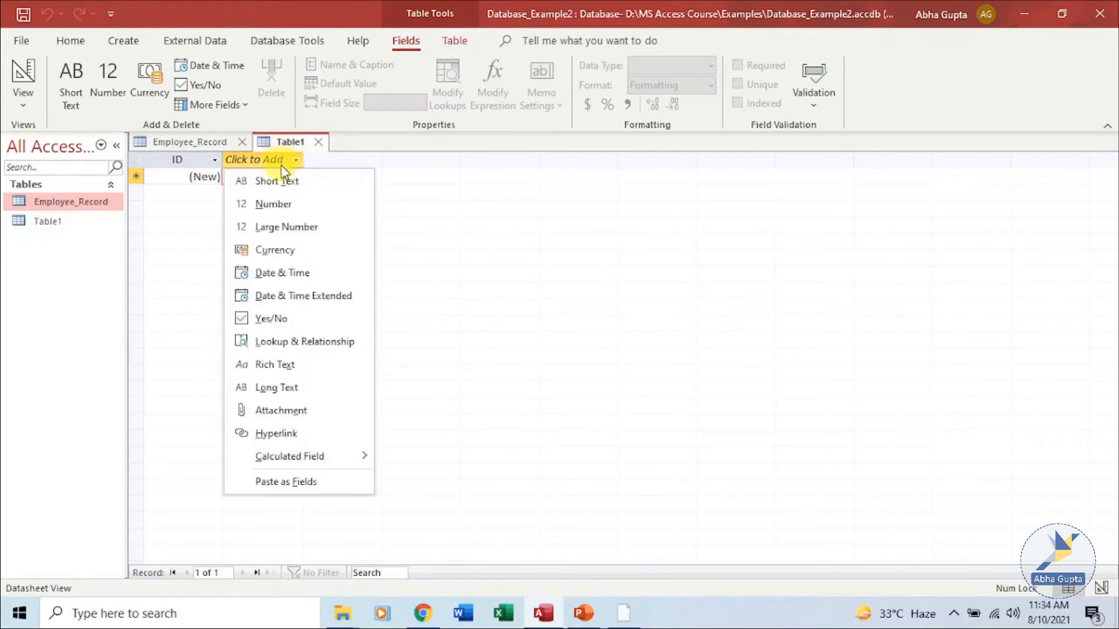
click(280, 180)
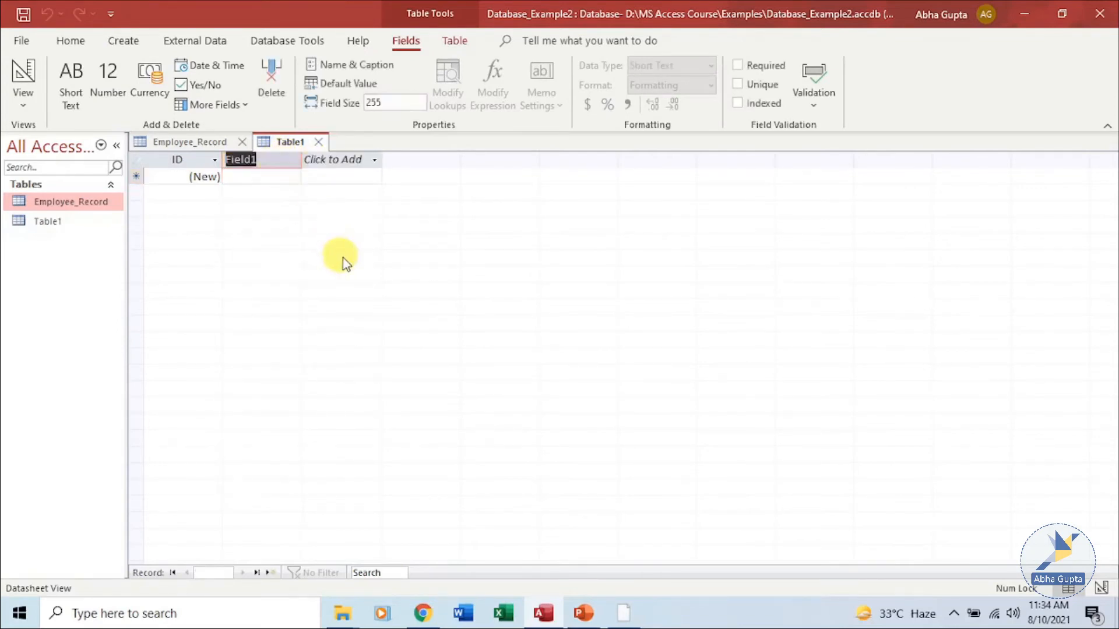
text(Department)
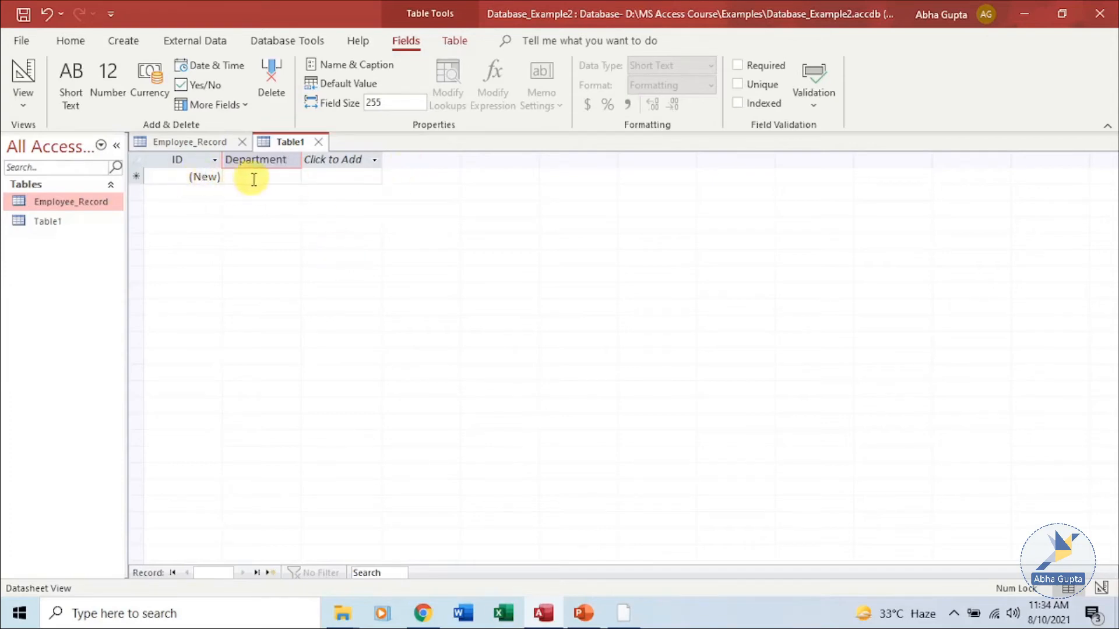
click(563, 205)
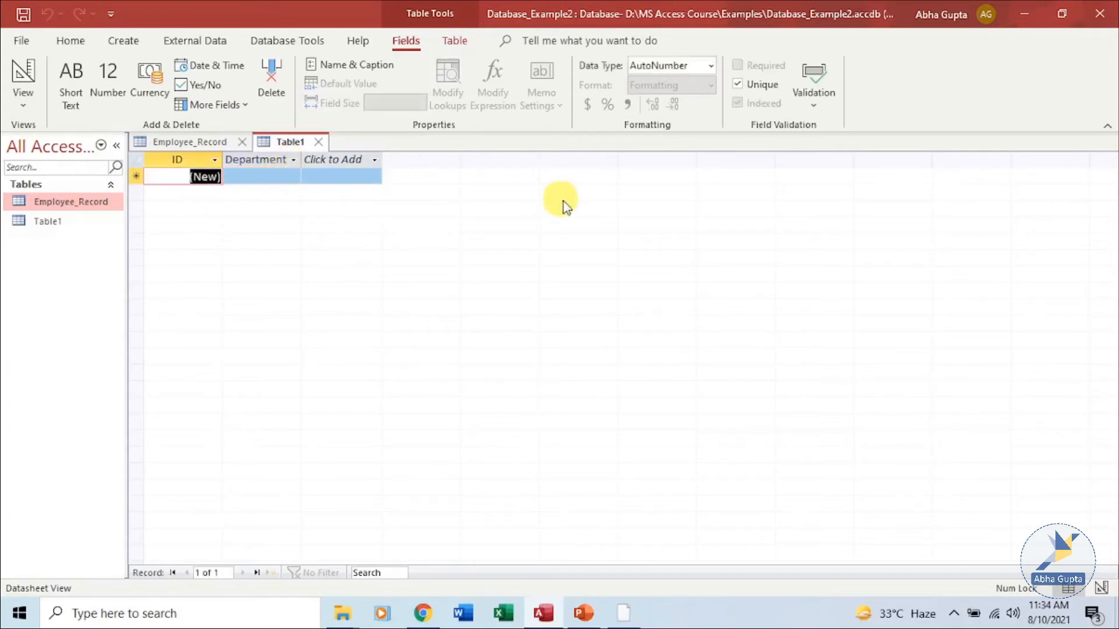
Enter Accounts, Sales and Purchase as three records in the new table's Department field.
click(262, 176)
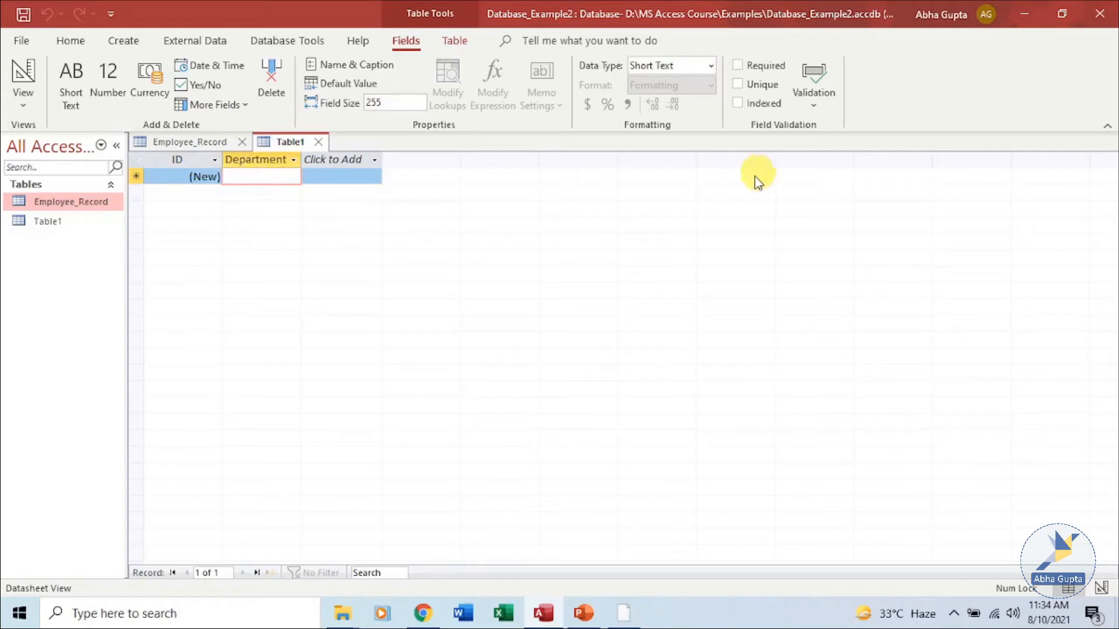
key(Caps_Lock)
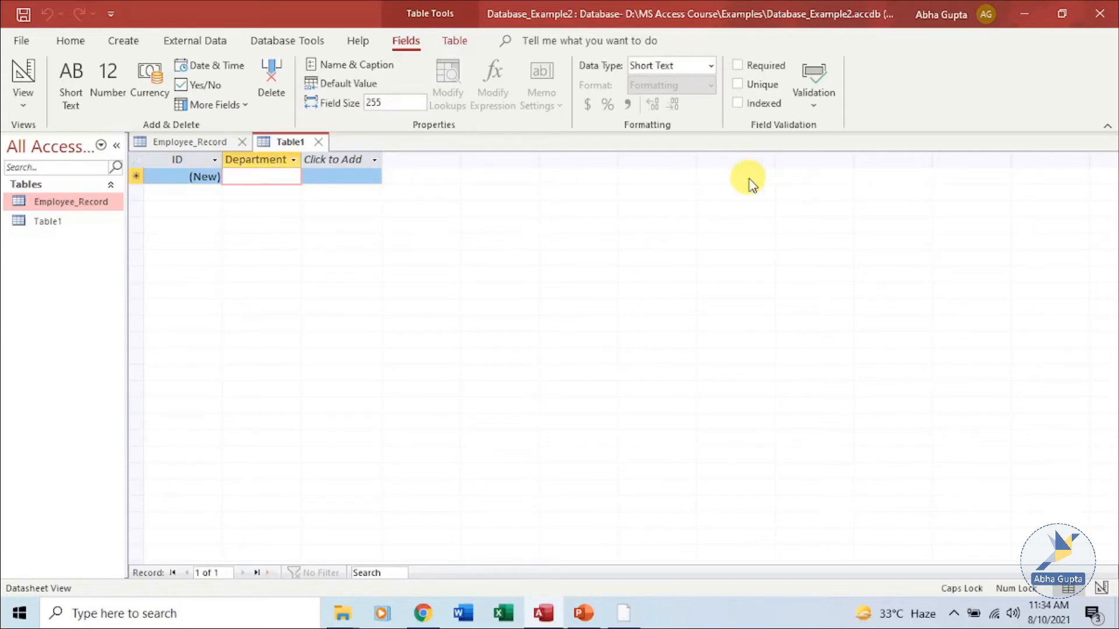
key(Caps_Lock)
text(Accounts)
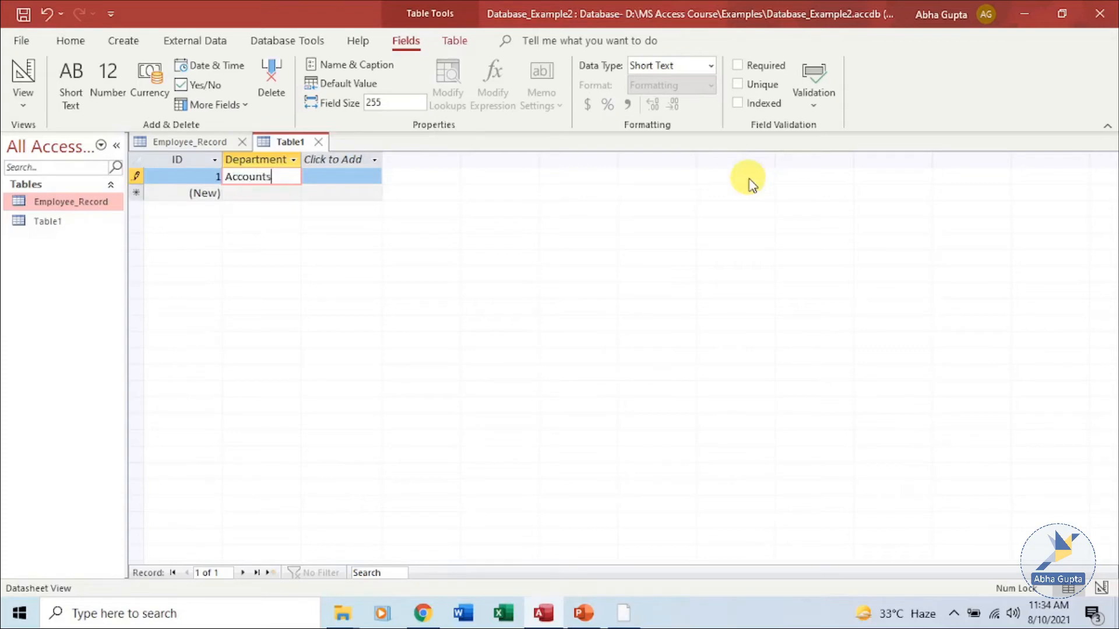
key(Down)
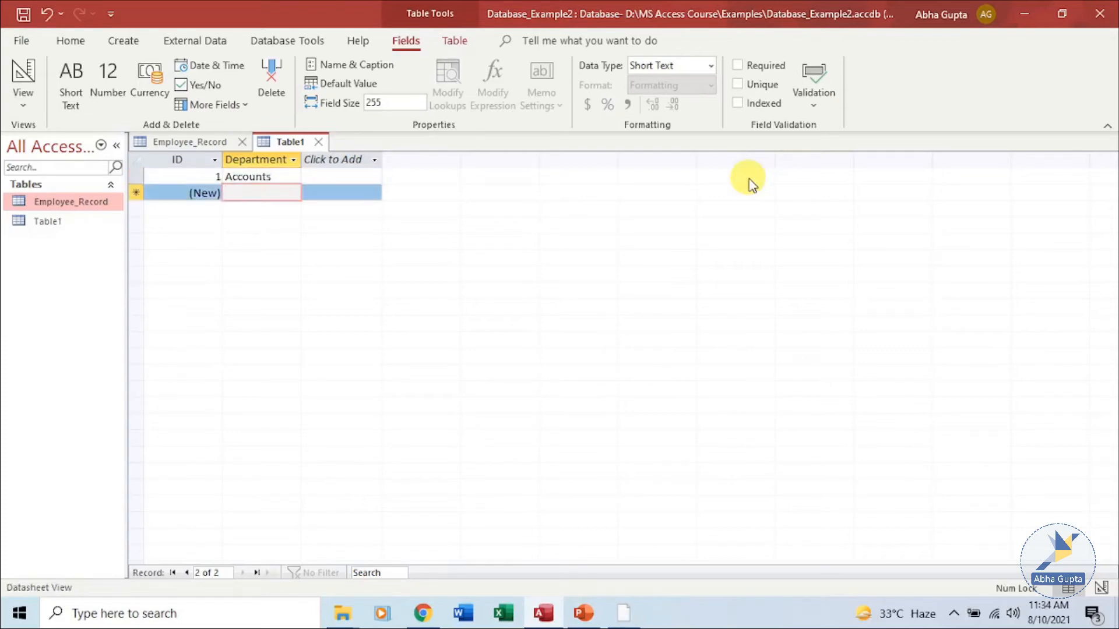
text(Sales)
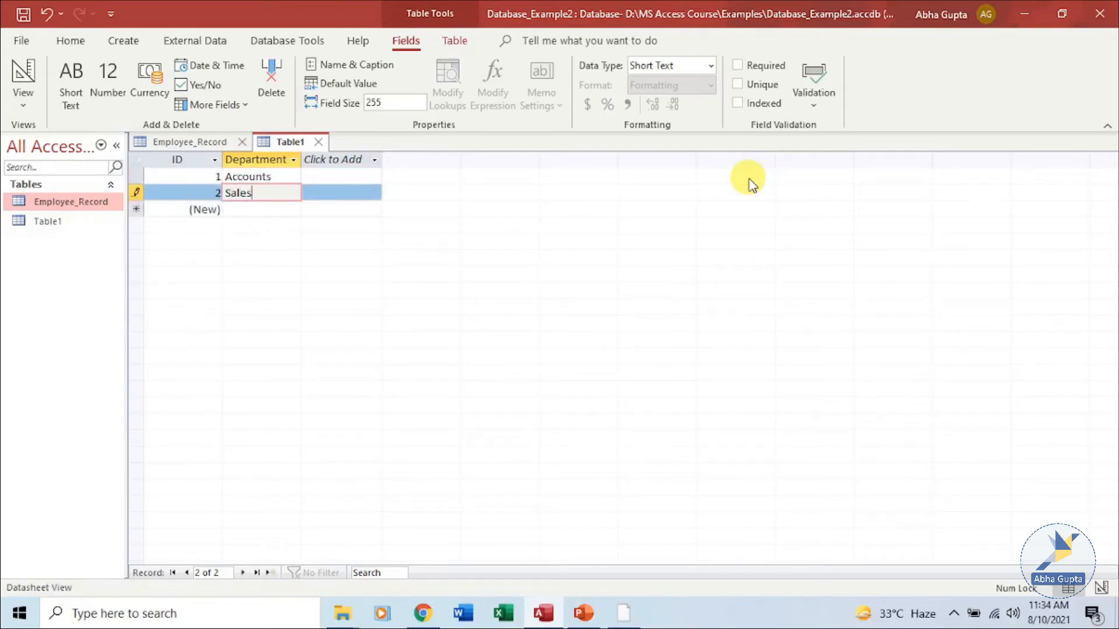
key(Down)
text(Pu)
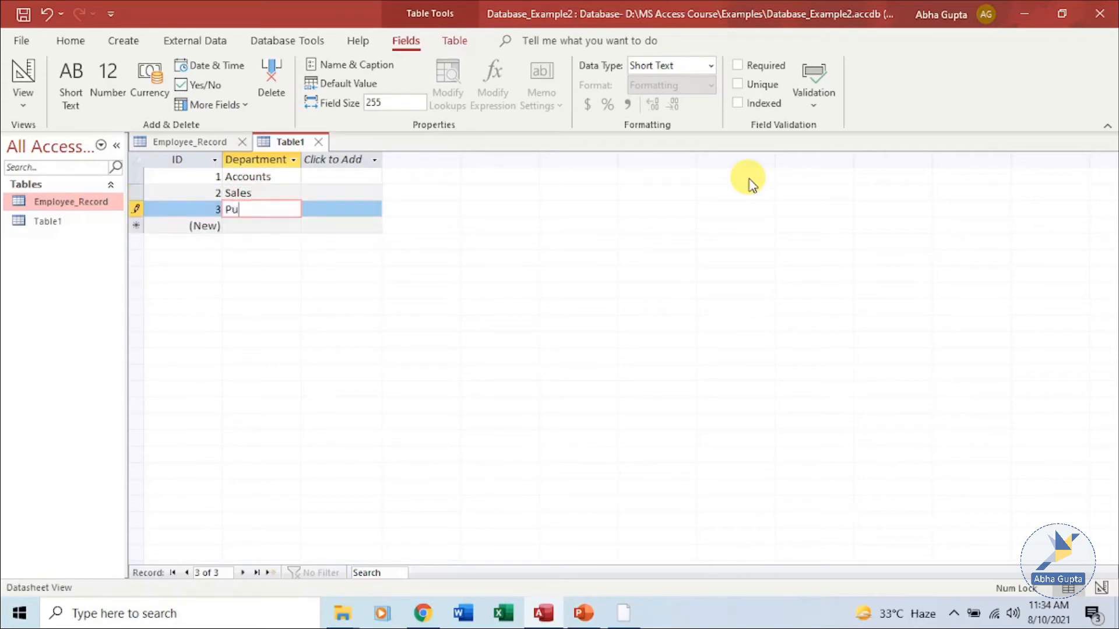
text(rchase)
key(Down)
key(Up)
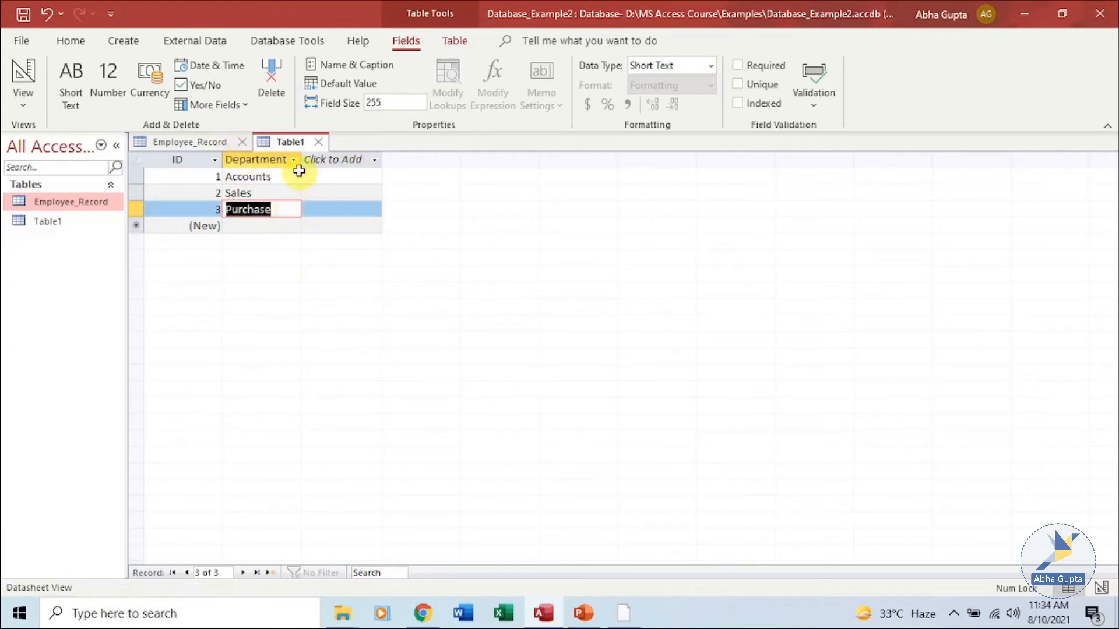
Save the new table as Department_Table and close it.
right_click(291, 142)
click(326, 153)
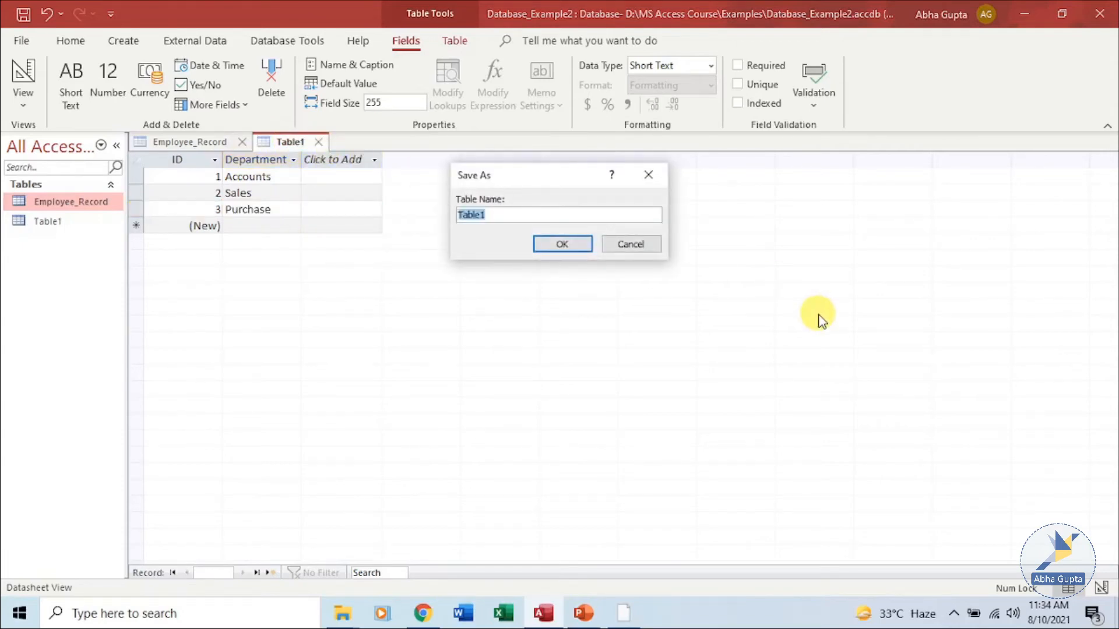
text(Department_Table)
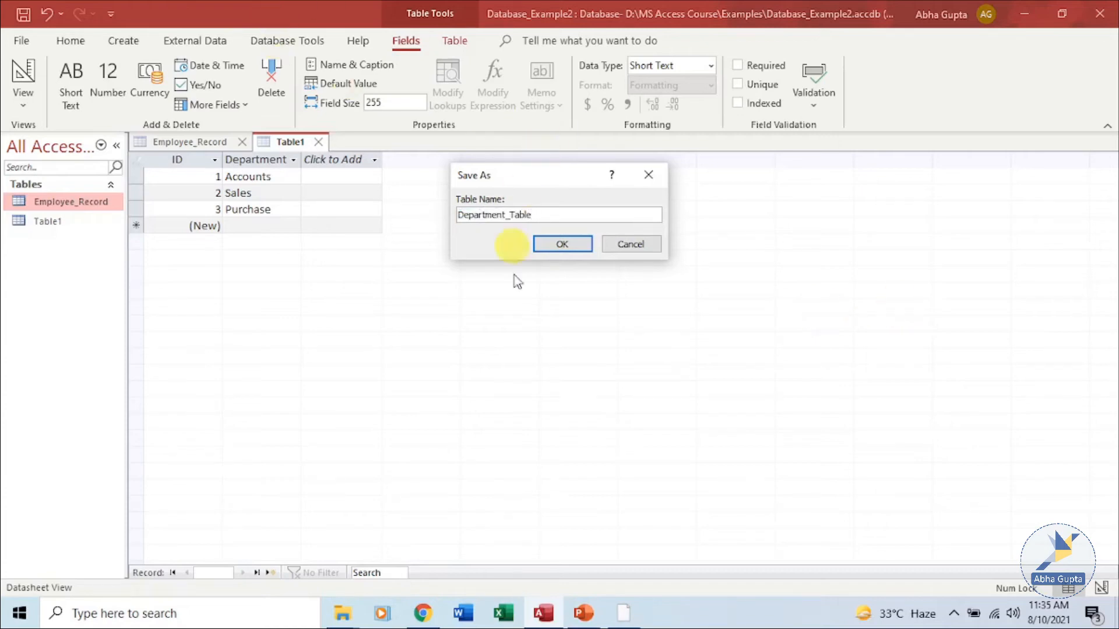
click(554, 245)
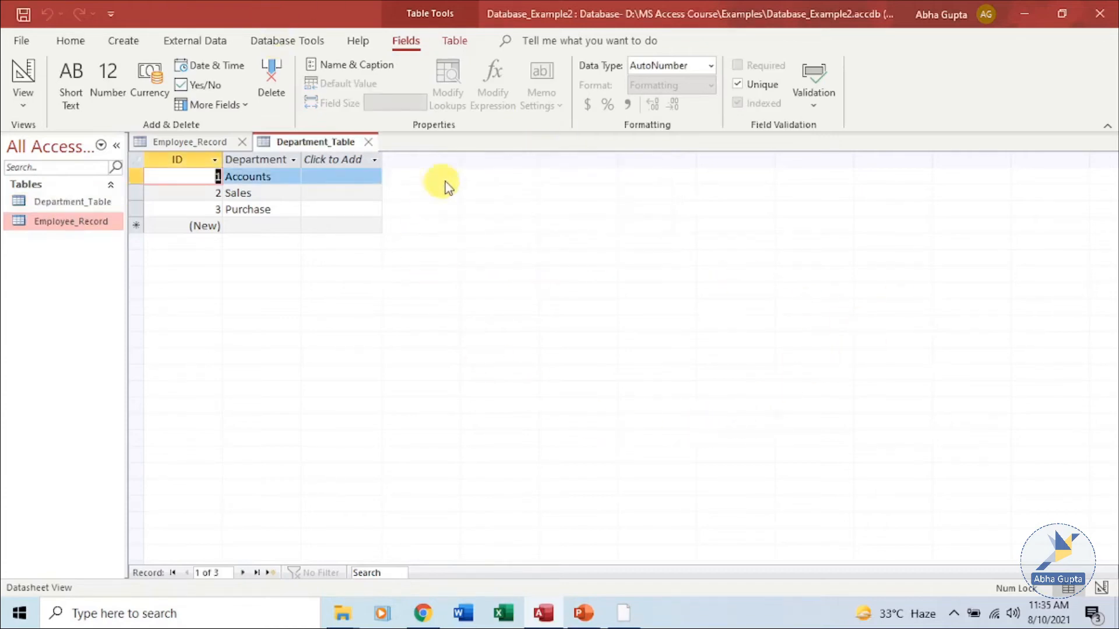
click(369, 143)
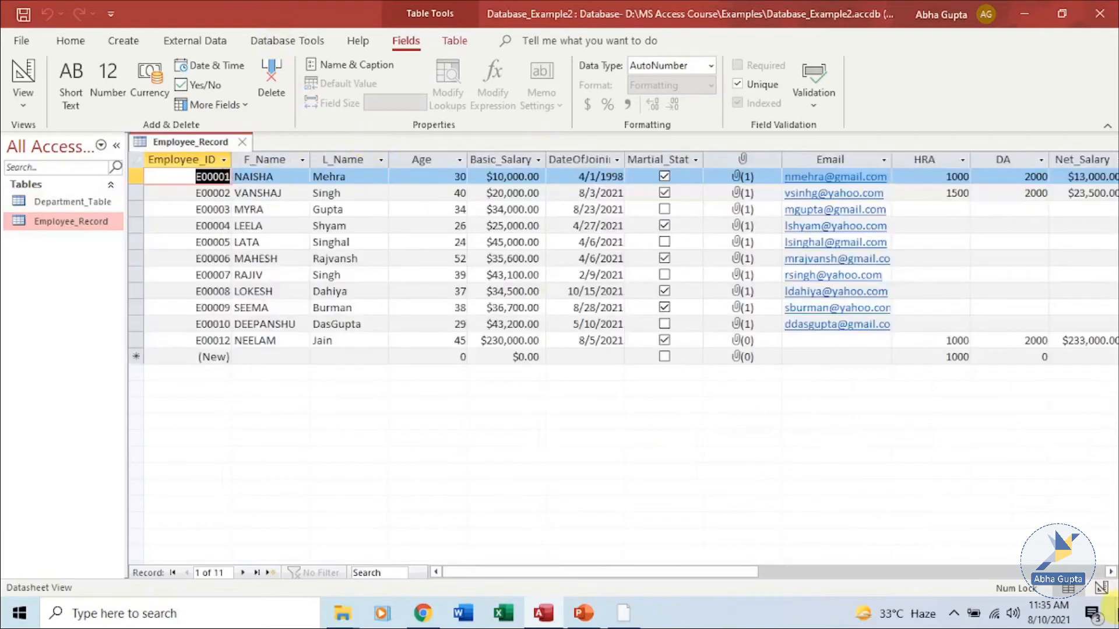
Open Employee_Record in Design View and add a field named City below Net_Salary.
drag(725, 573, 781, 570)
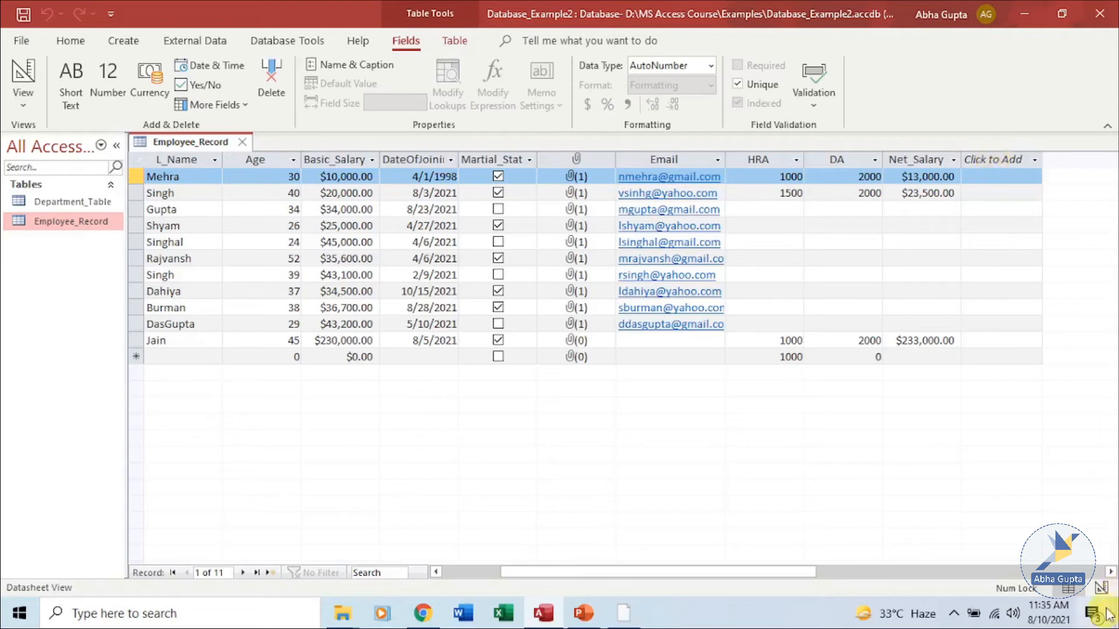
click(1100, 588)
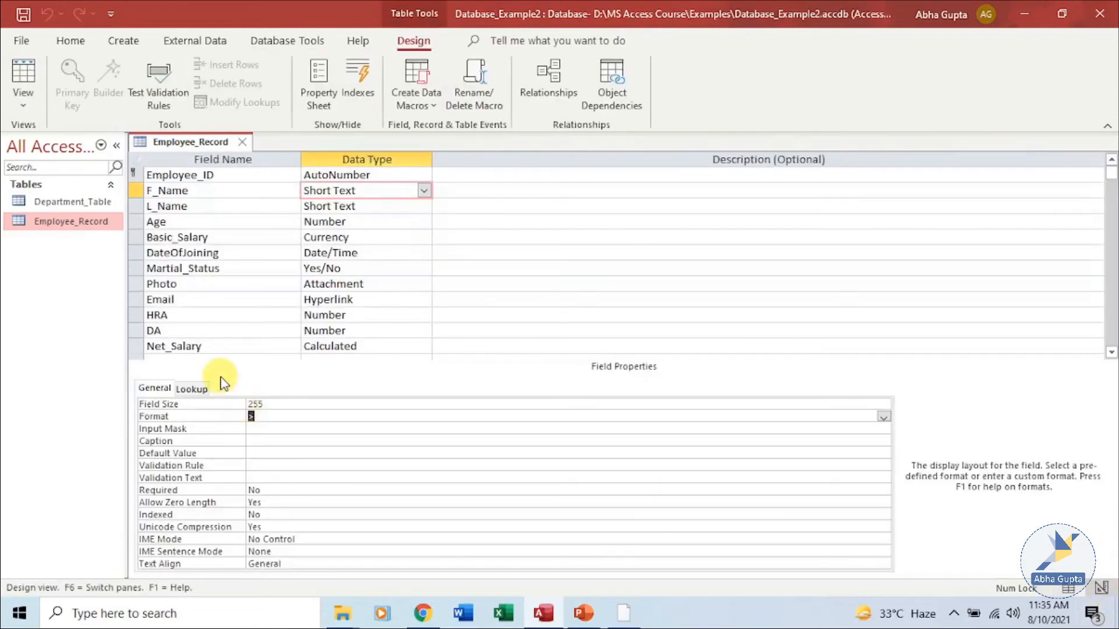
click(1112, 256)
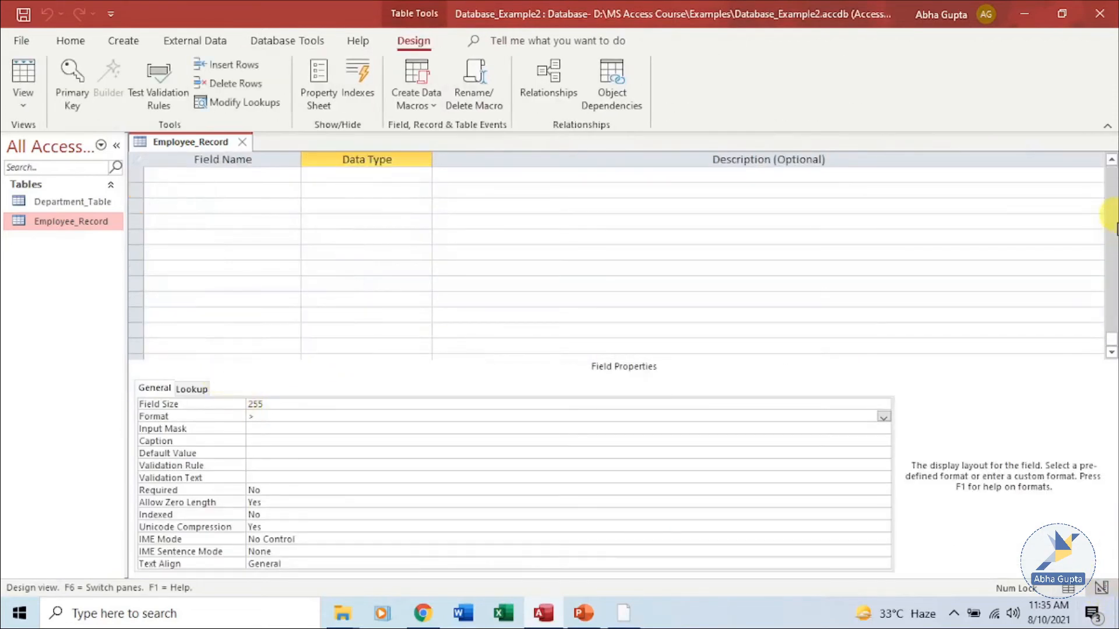
scroll(1111, 338, up, 2)
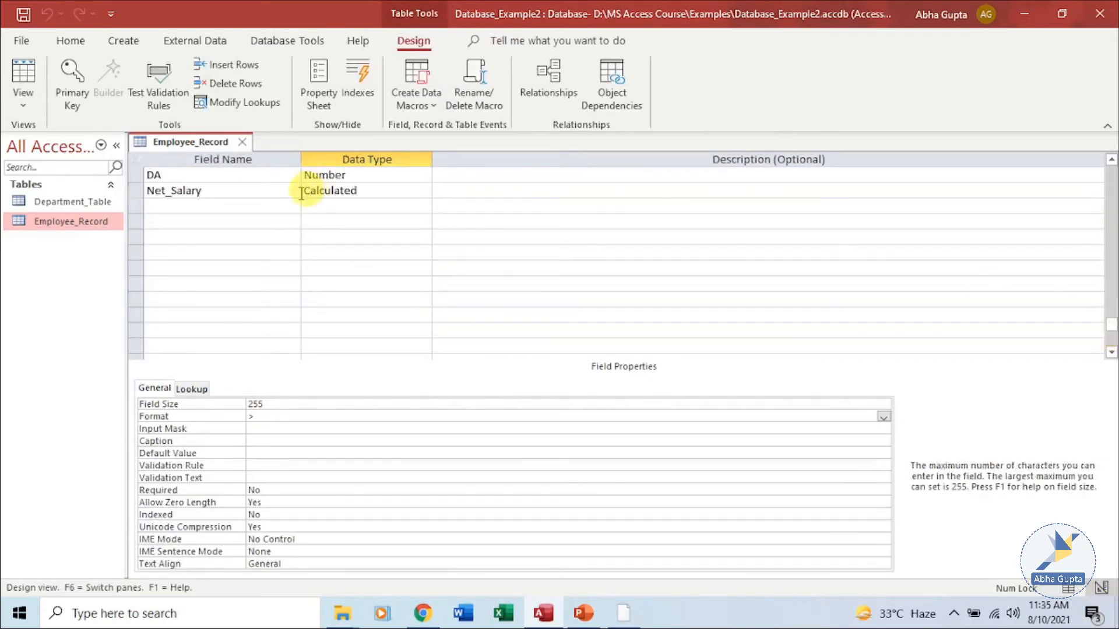
click(275, 205)
text(City)
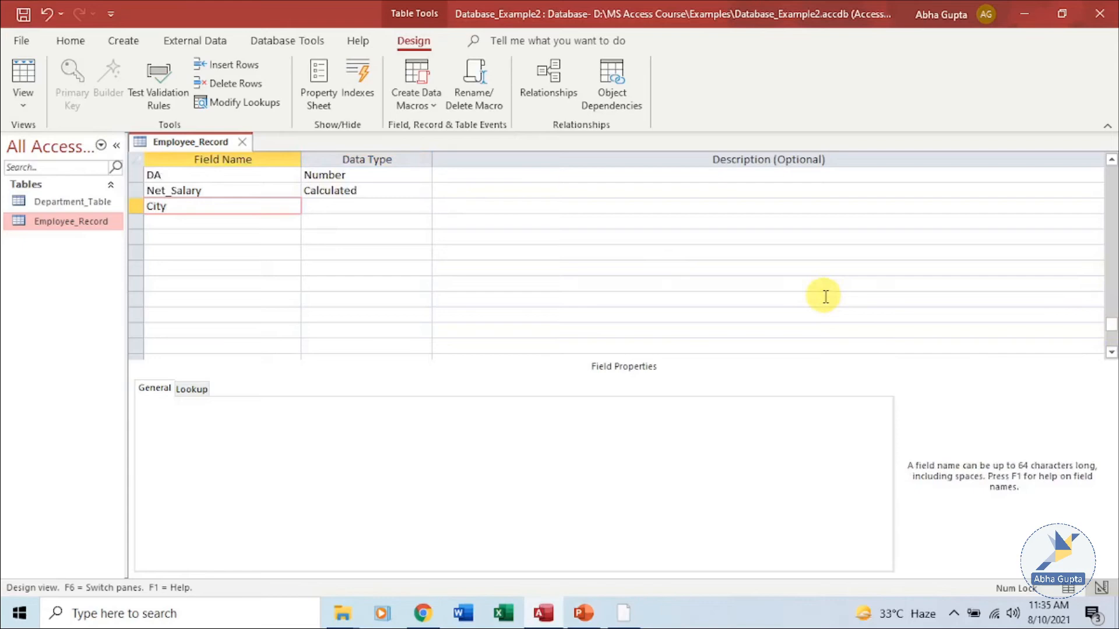
key(Tab)
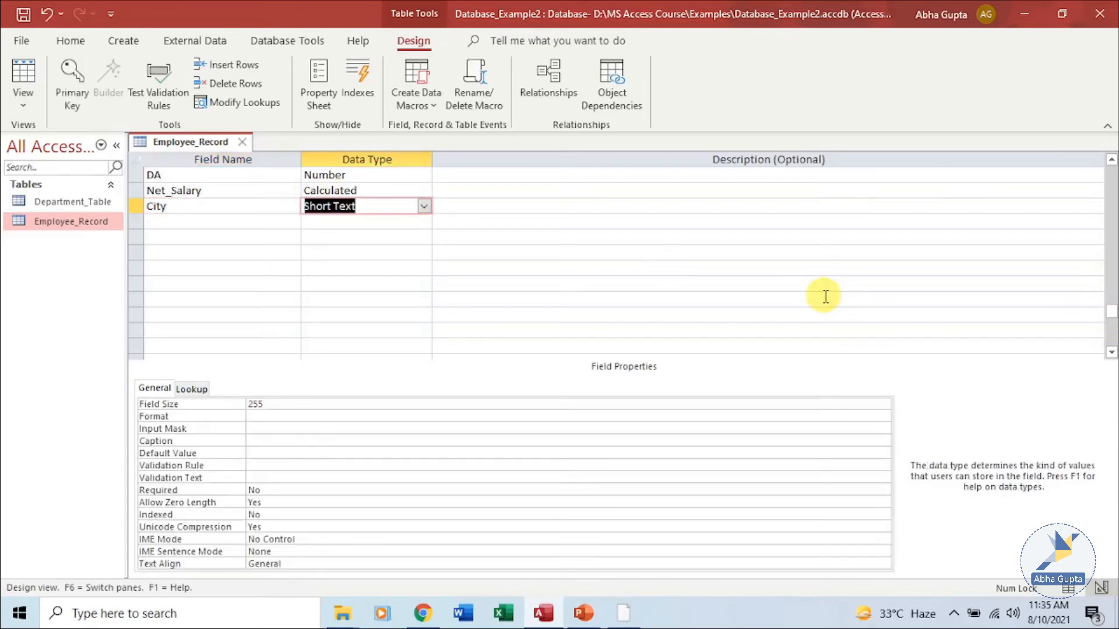
Start the Lookup Wizard for the City field, choose to type in the values, and continue to the value list.
click(424, 208)
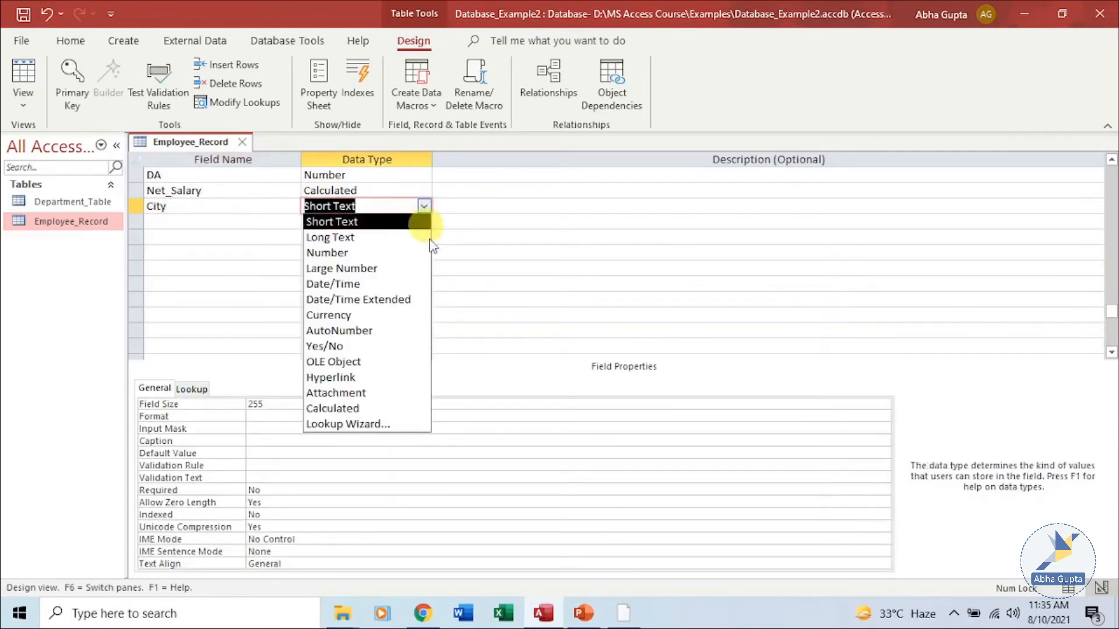
click(382, 425)
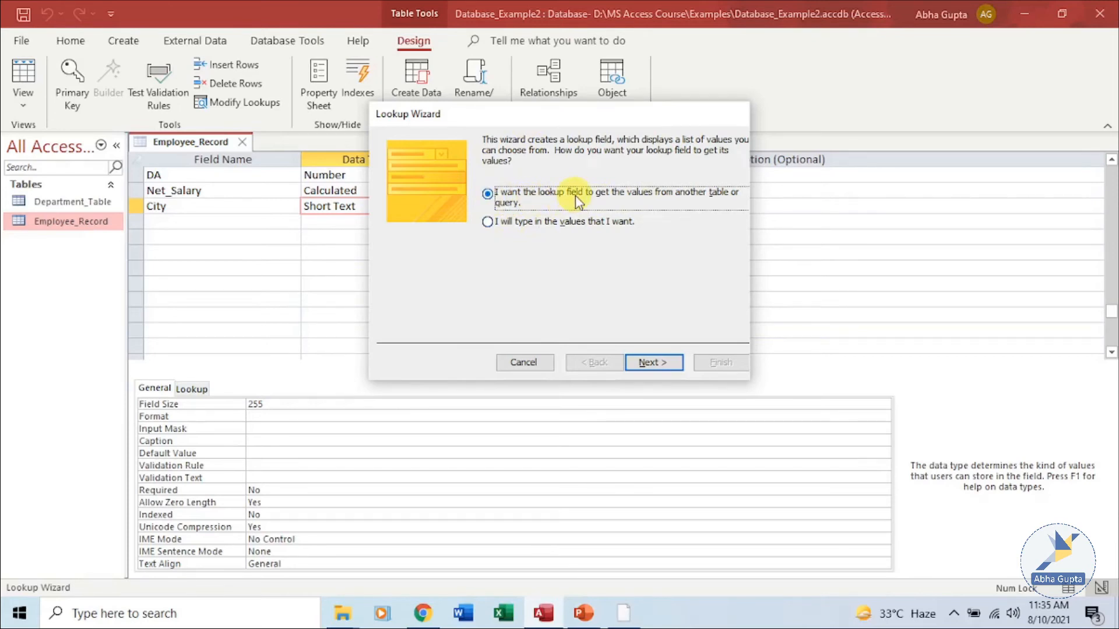
click(559, 222)
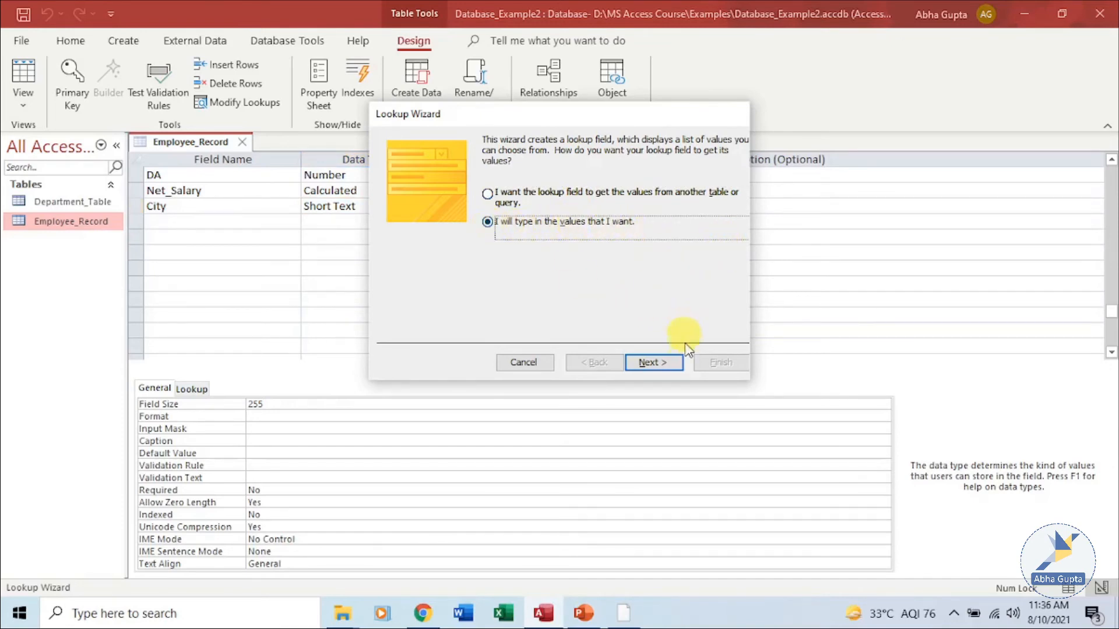
click(673, 366)
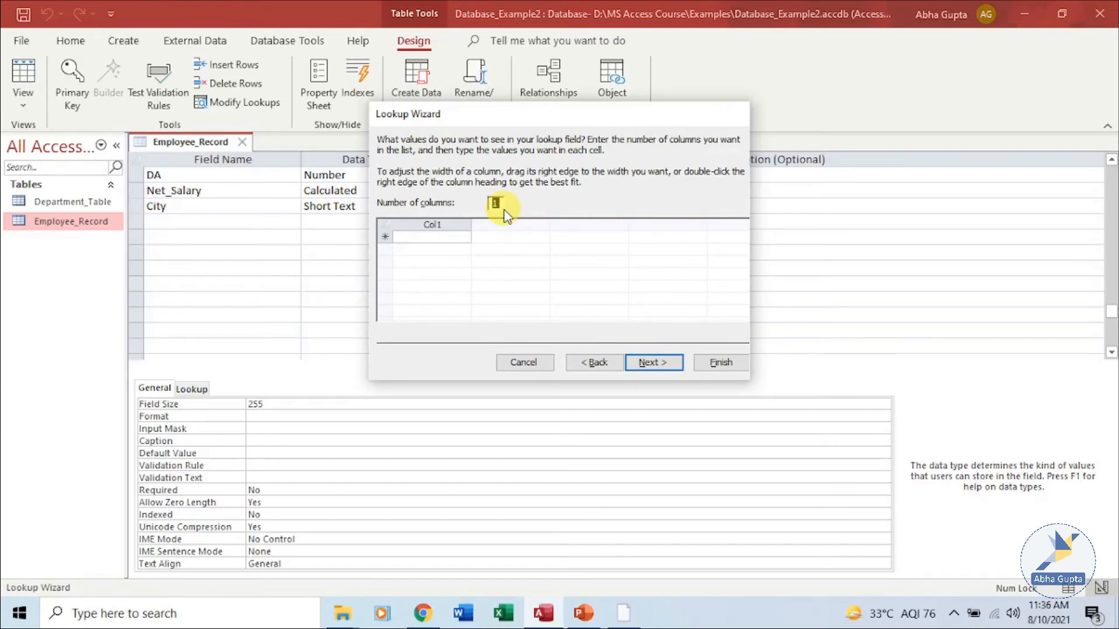
Enter Noida, Chandigarh, Amritsar and Satna as the City field's lookup values in a single column.
click(432, 236)
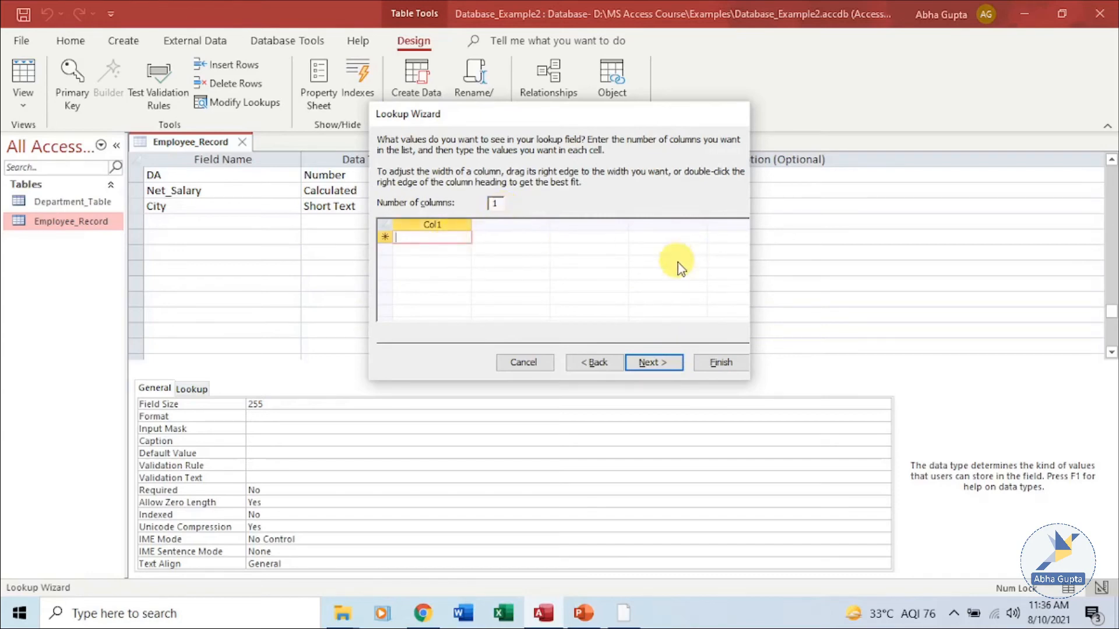
text(No)
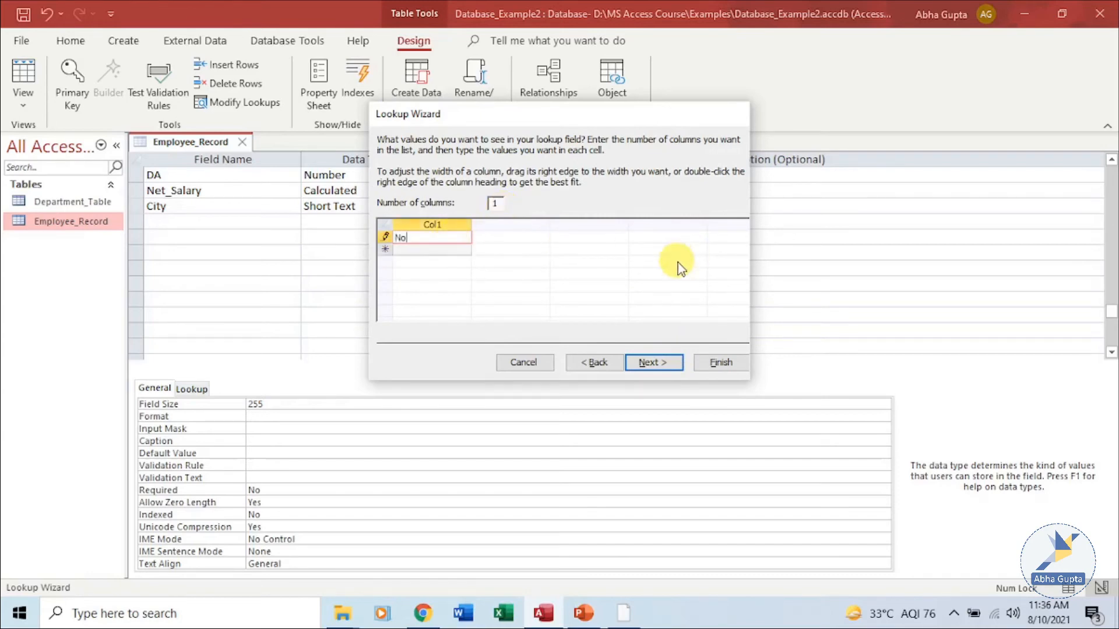
text(ida)
key(Tab)
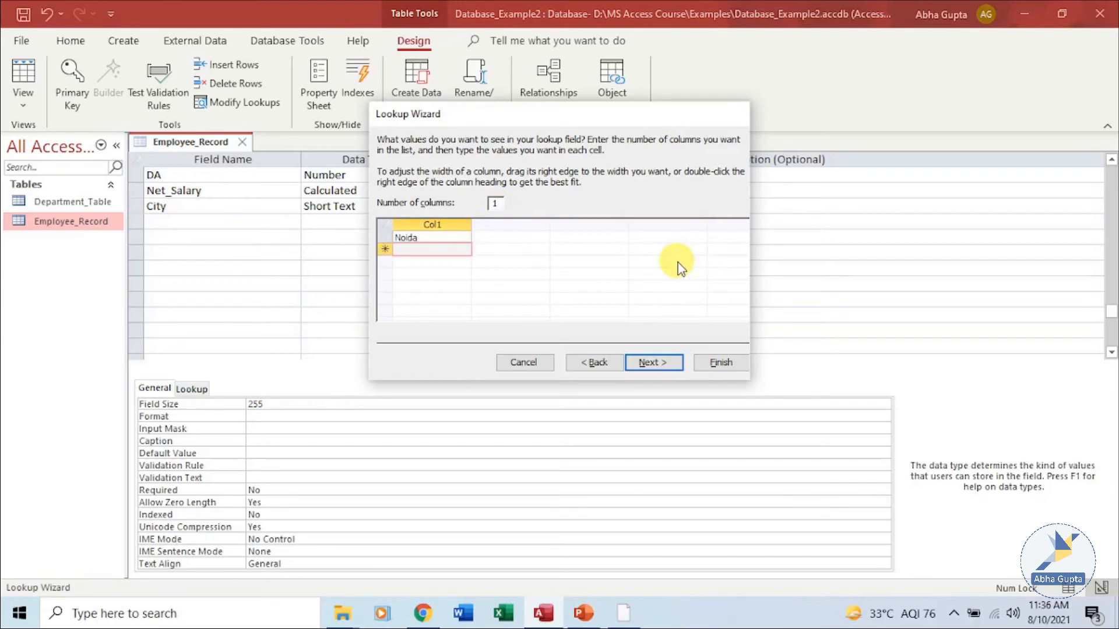
text(Chandigarh)
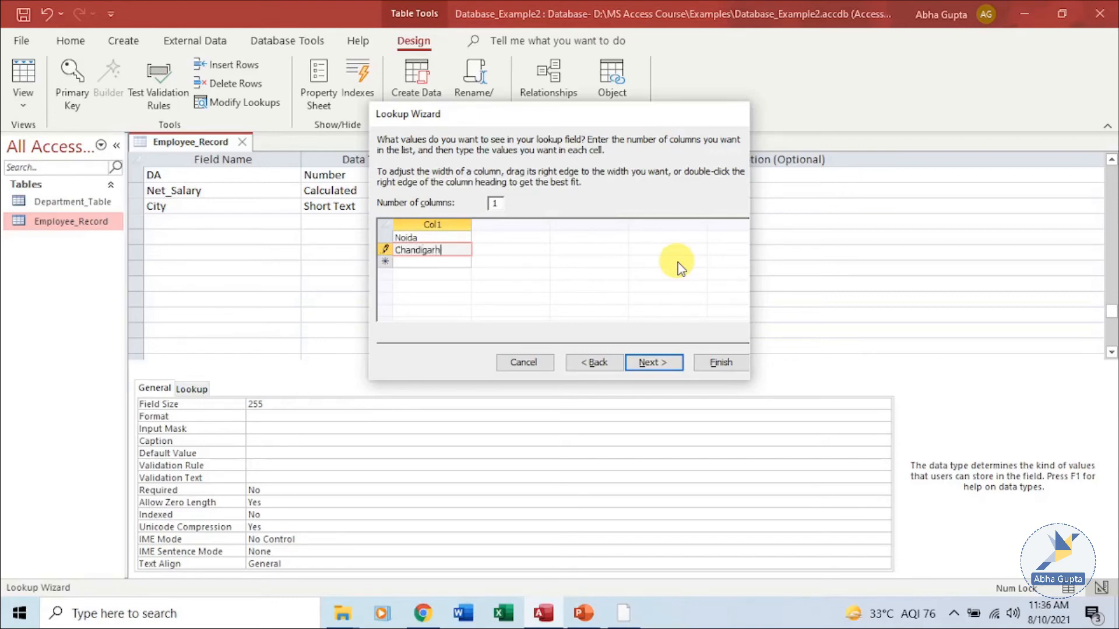
key(Tab)
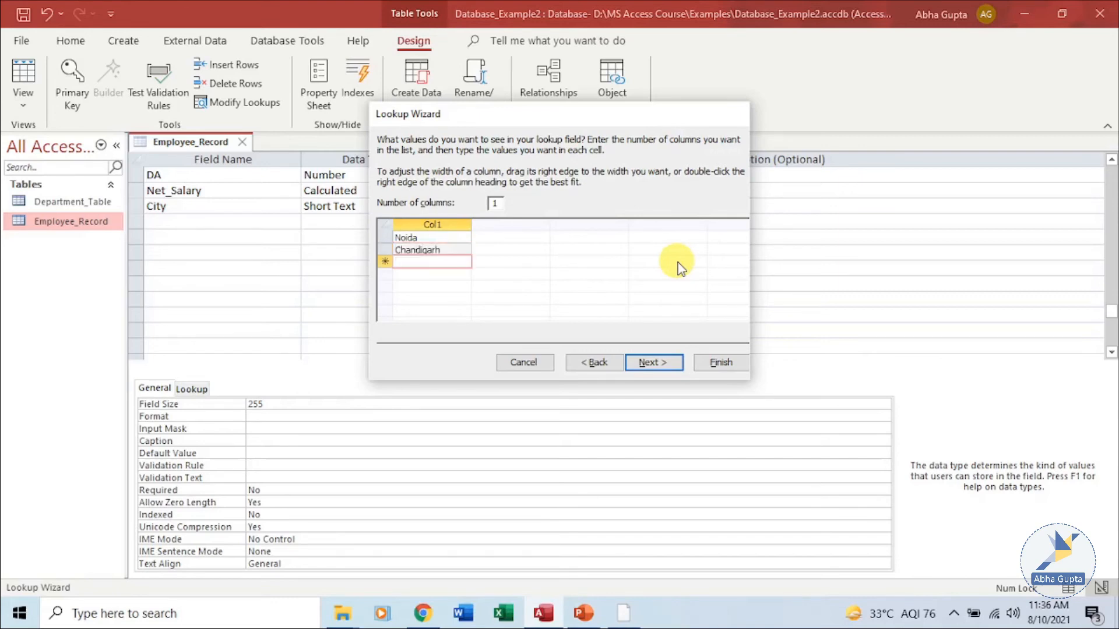
text(Amrit)
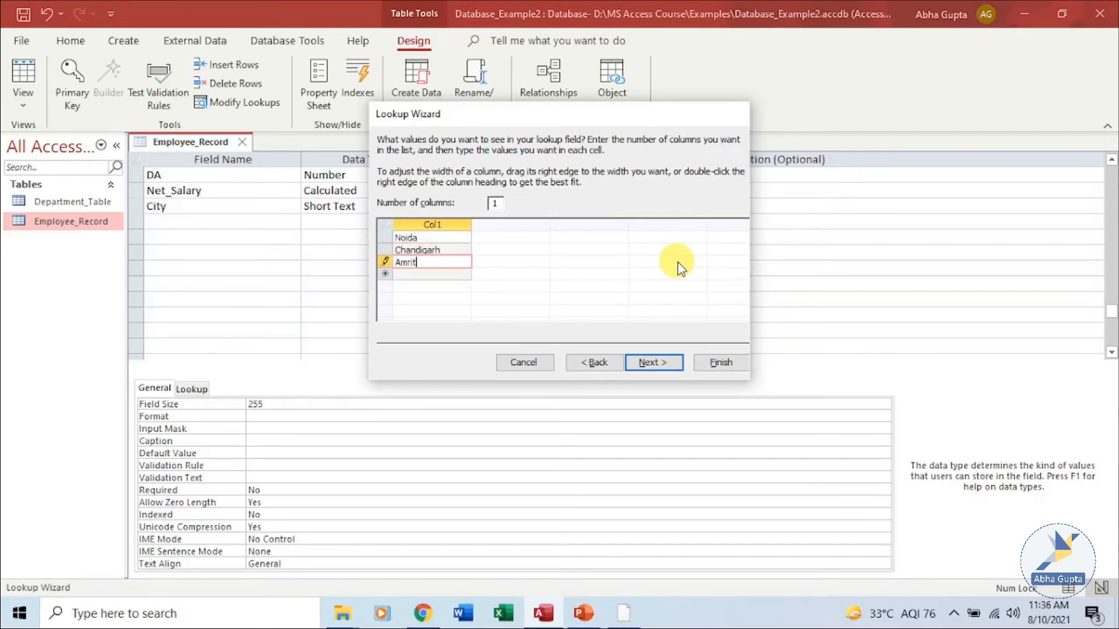
text(sar)
key(Tab)
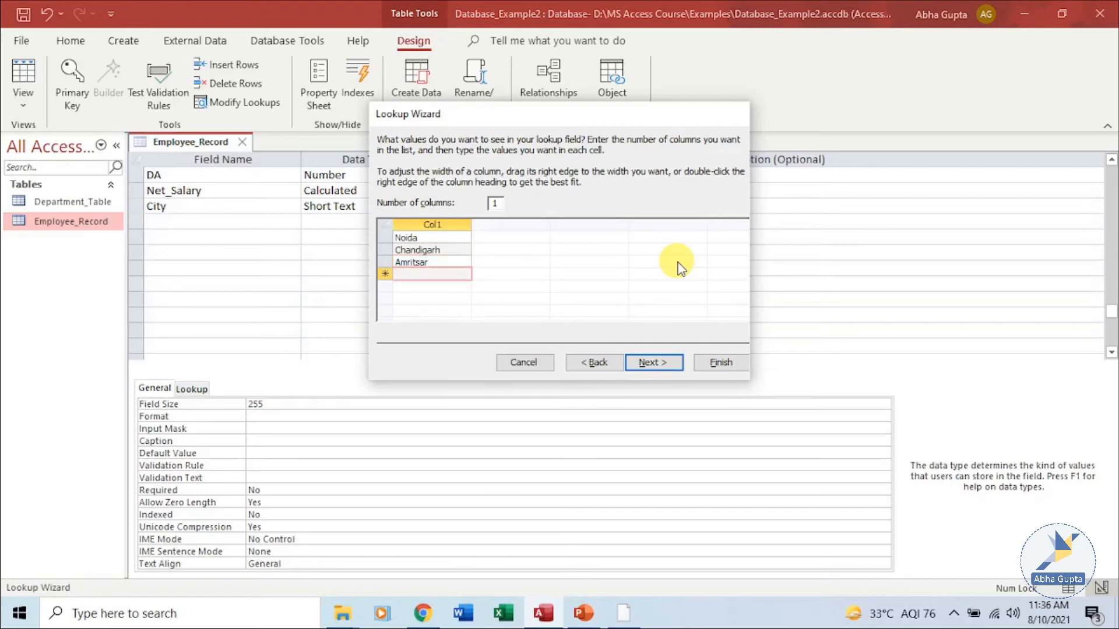
text(Agar)
key(BackSpace)
key(BackSpace)
text(Satna)
Keep the label City, limit entries to the list, and complete the Lookup Wizard.
click(653, 363)
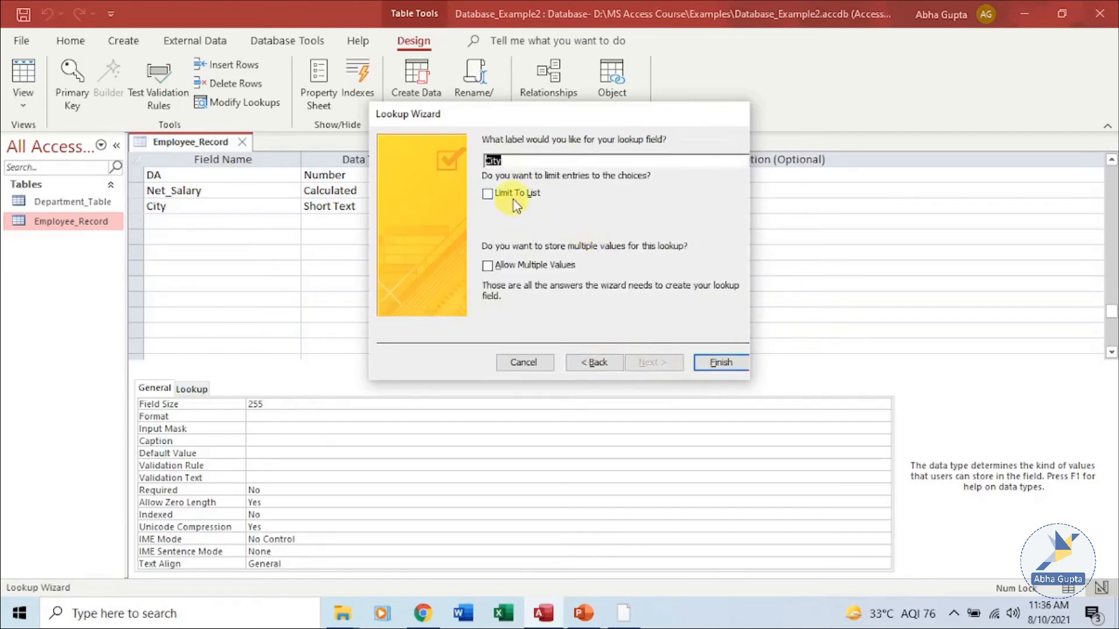
click(514, 198)
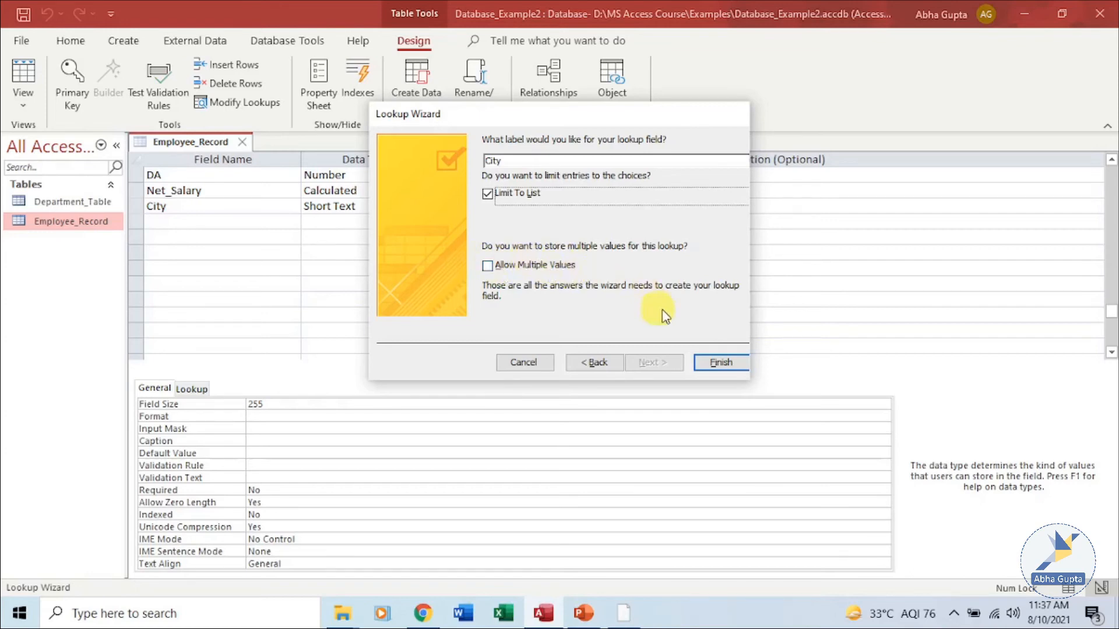
click(722, 363)
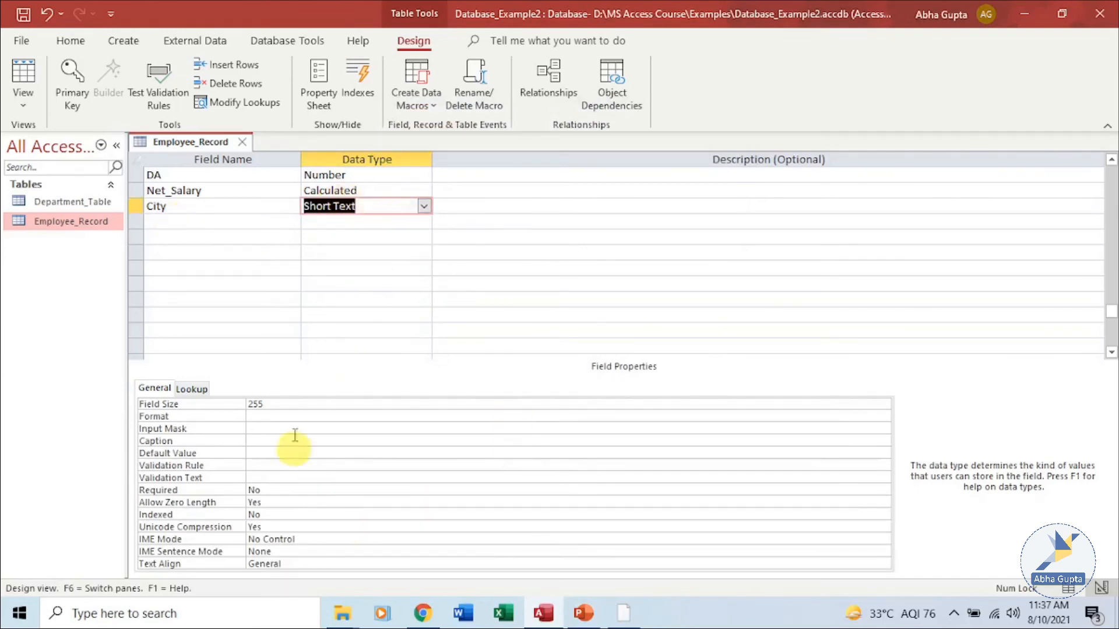
Add "Jabalpur" to the end of the City field's Row Source, then save the table and switch to Datasheet View.
click(200, 390)
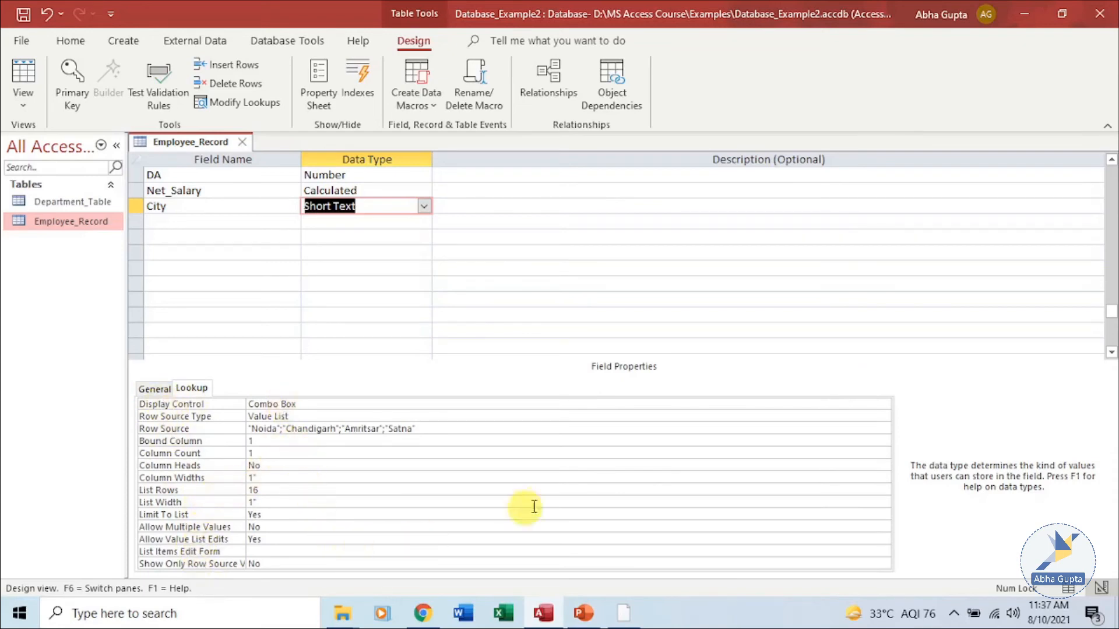
click(434, 427)
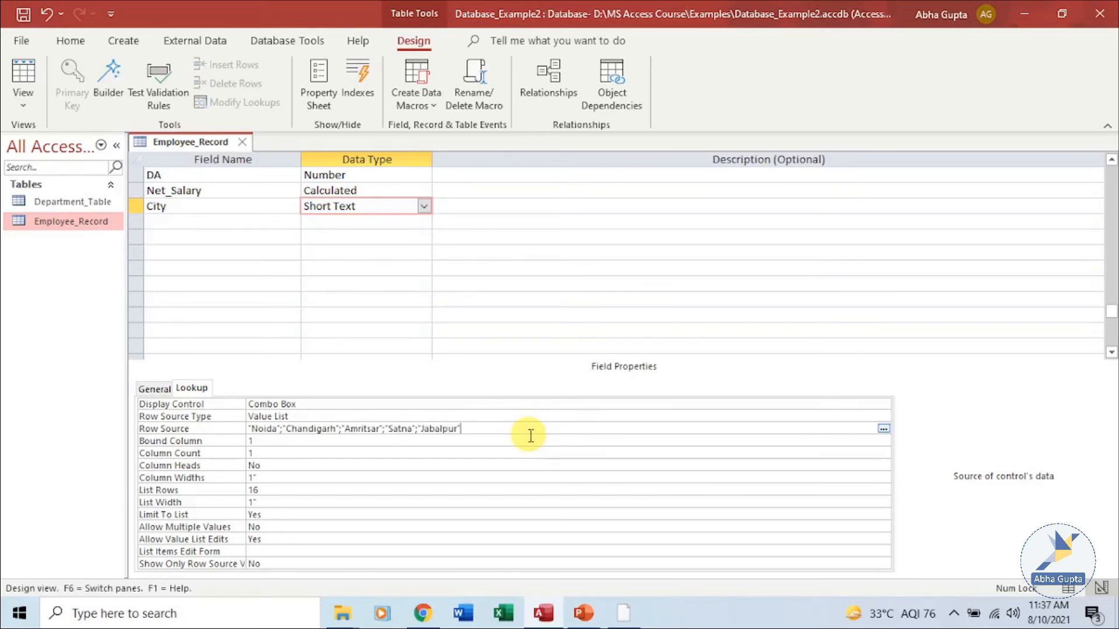
click(543, 439)
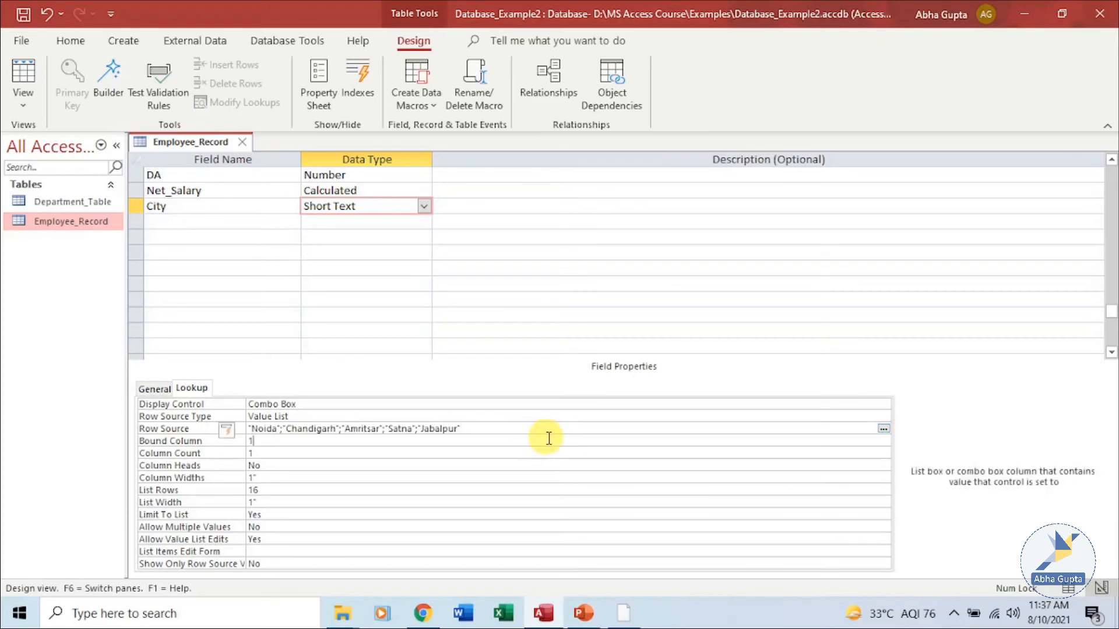
click(1070, 590)
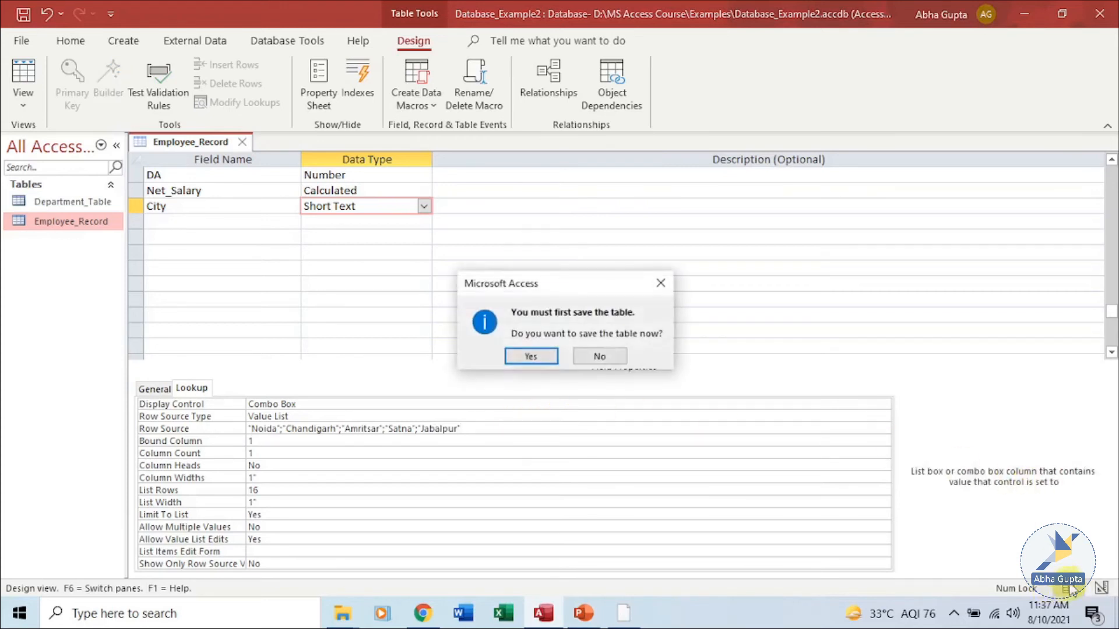
click(545, 355)
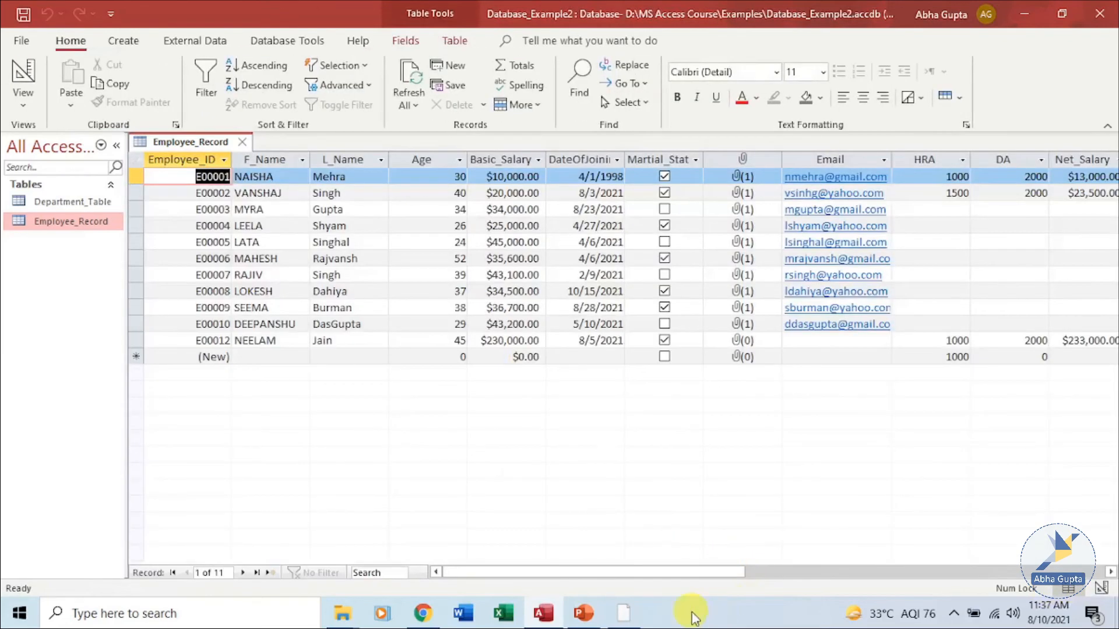
Set City to Noida for the first employee record and Chandigarh for the second.
drag(659, 574, 740, 573)
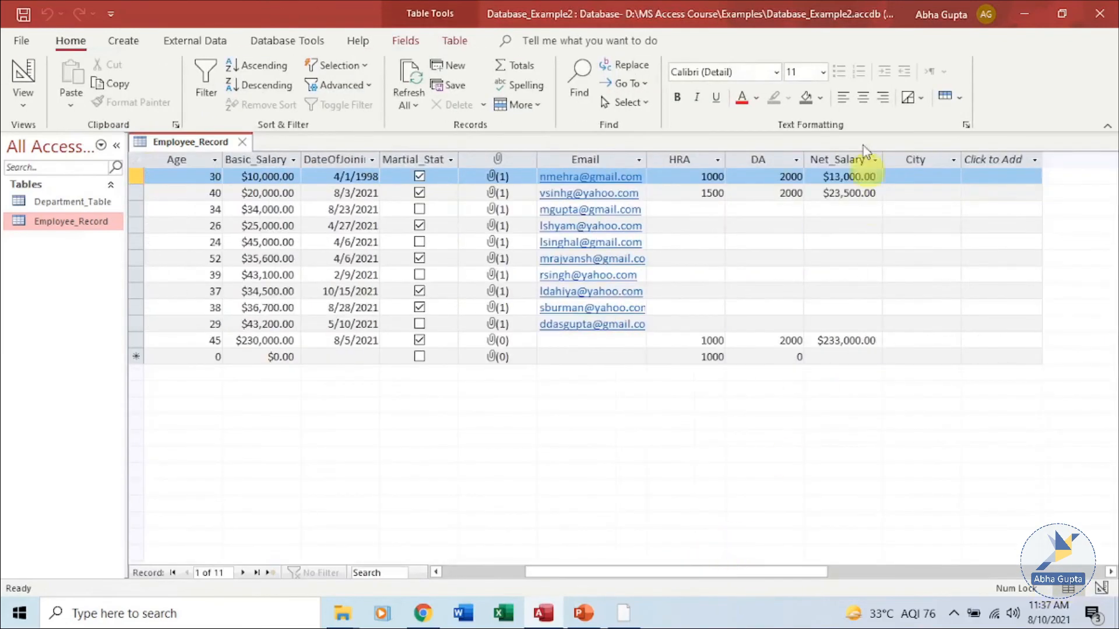
click(951, 175)
click(953, 176)
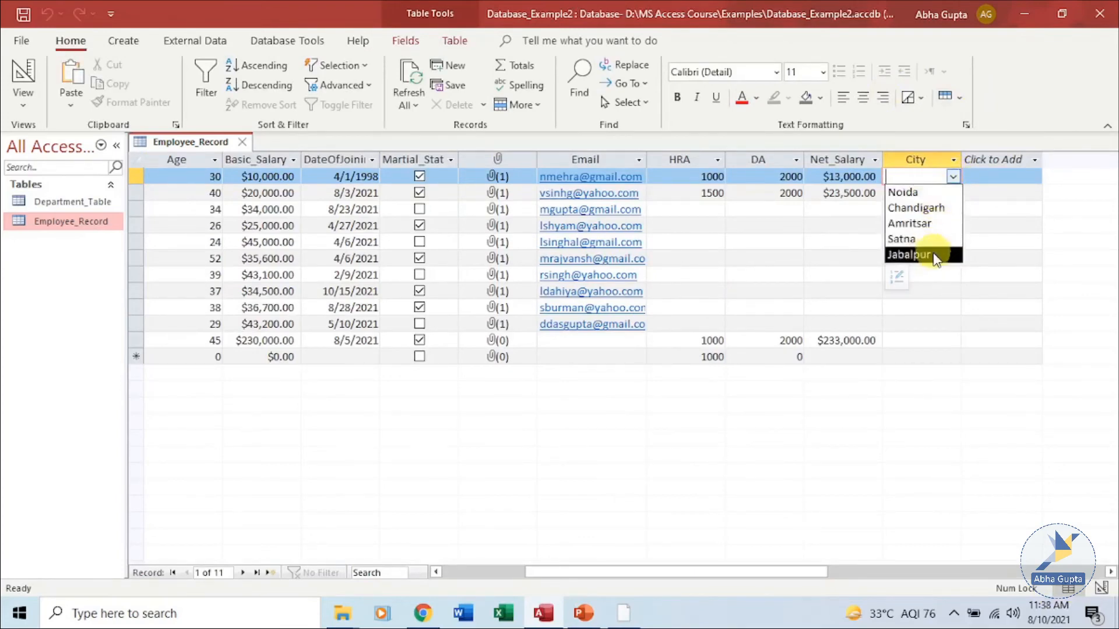
click(921, 195)
click(944, 192)
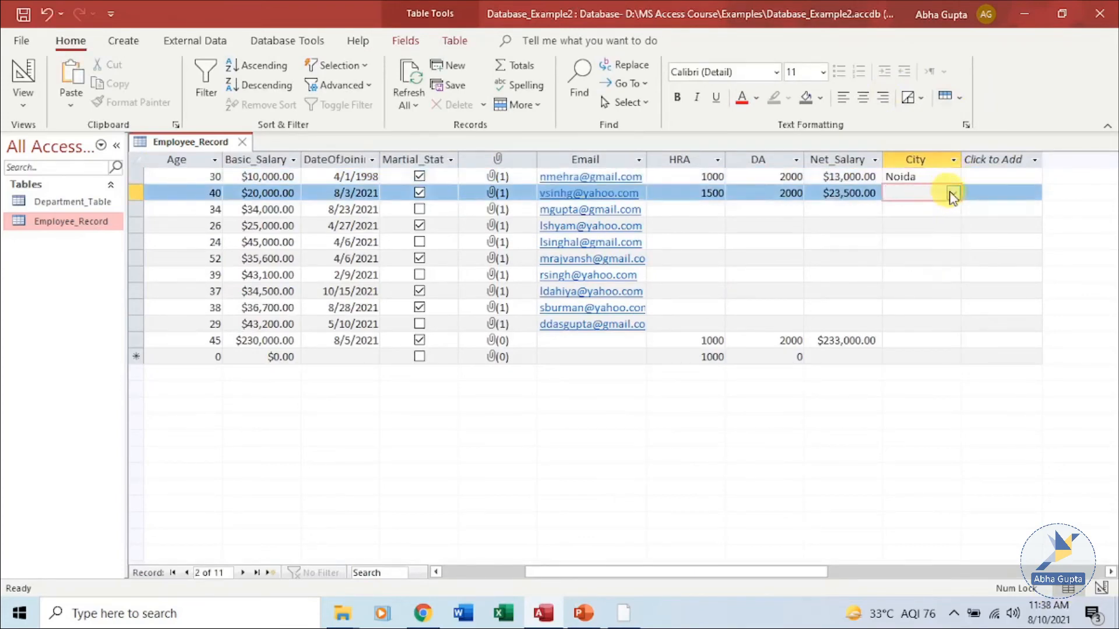
click(953, 192)
click(955, 226)
Choose Amritsar, Jabalpur and Satna as the City for the third, fourth and fifth employee records.
click(953, 211)
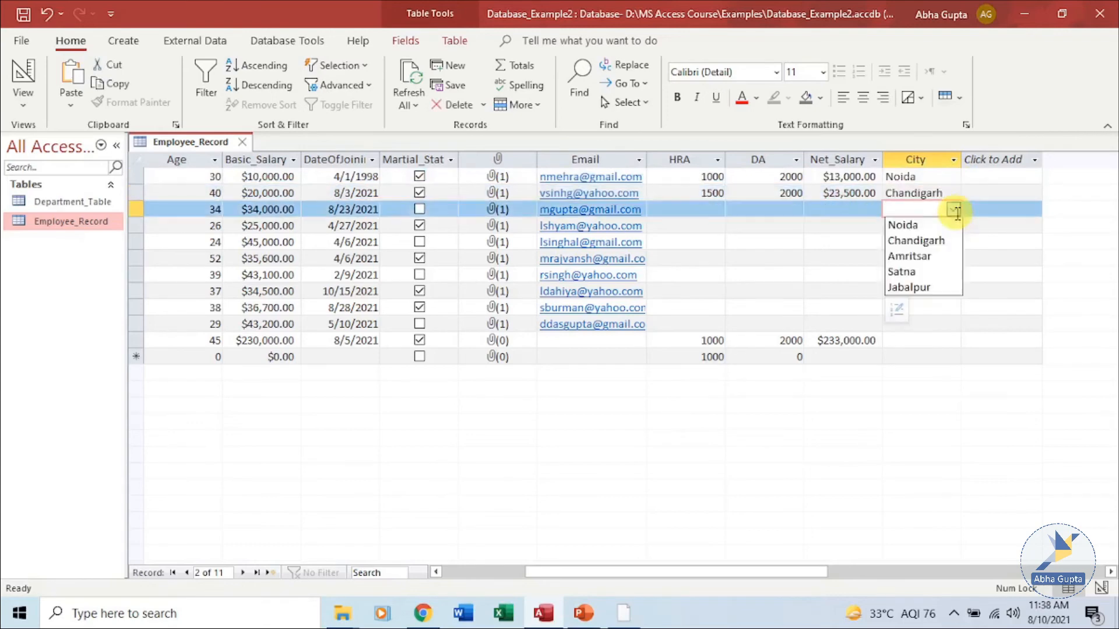
click(944, 259)
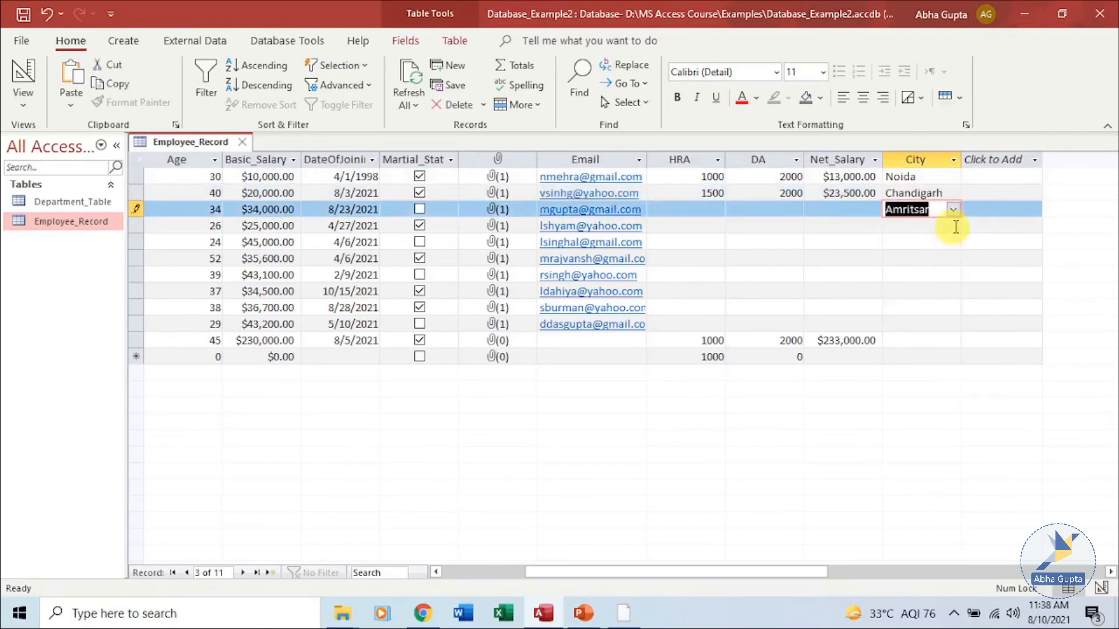
click(953, 226)
click(941, 303)
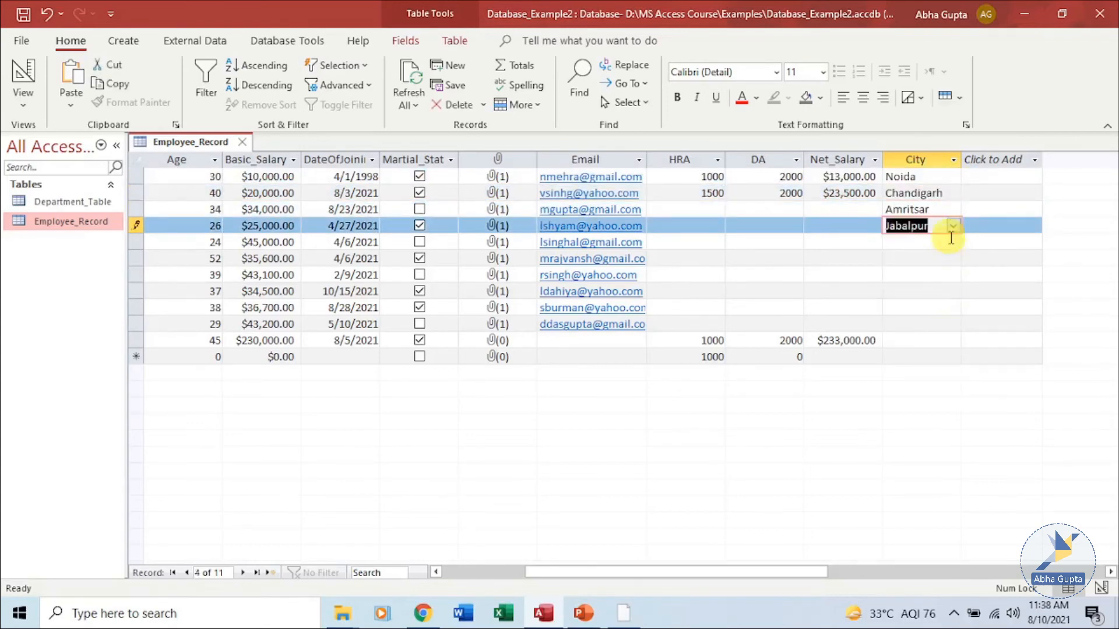
click(953, 242)
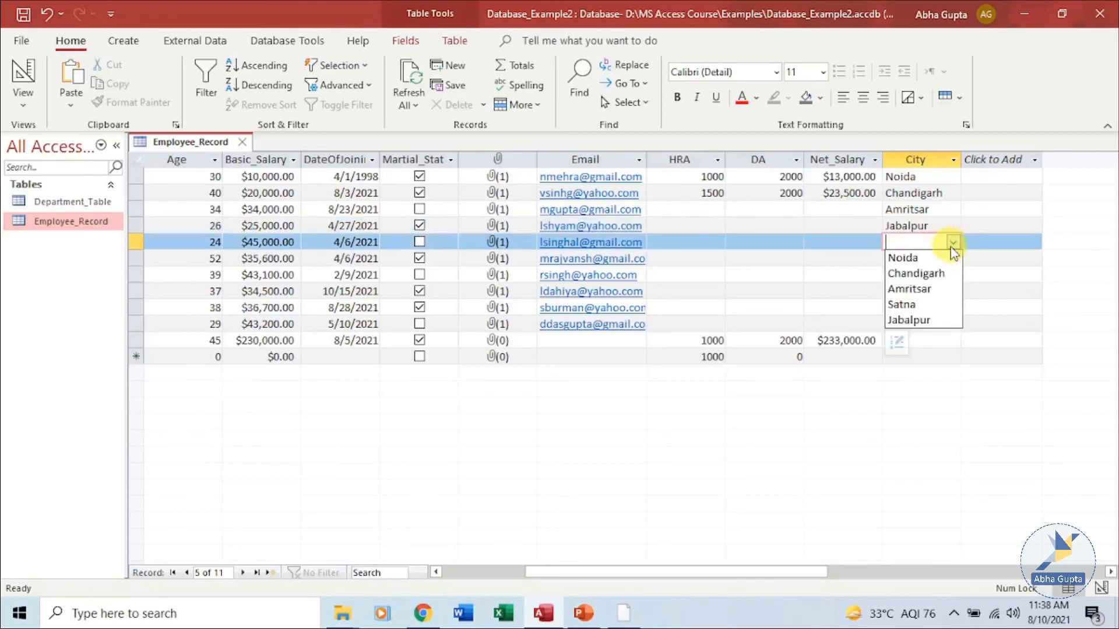
click(935, 303)
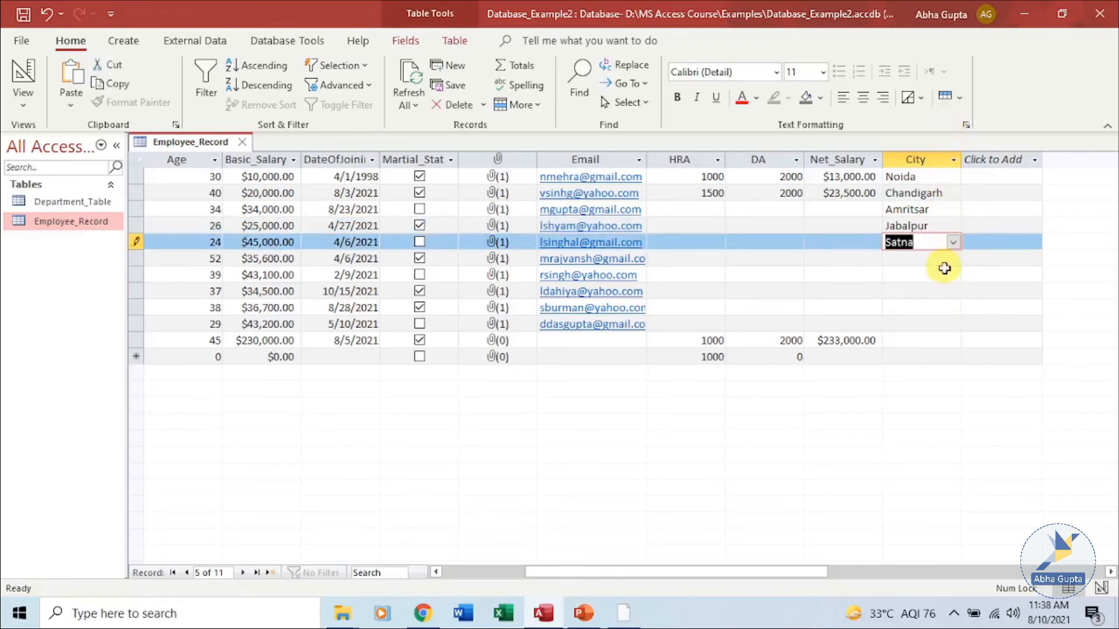
click(952, 258)
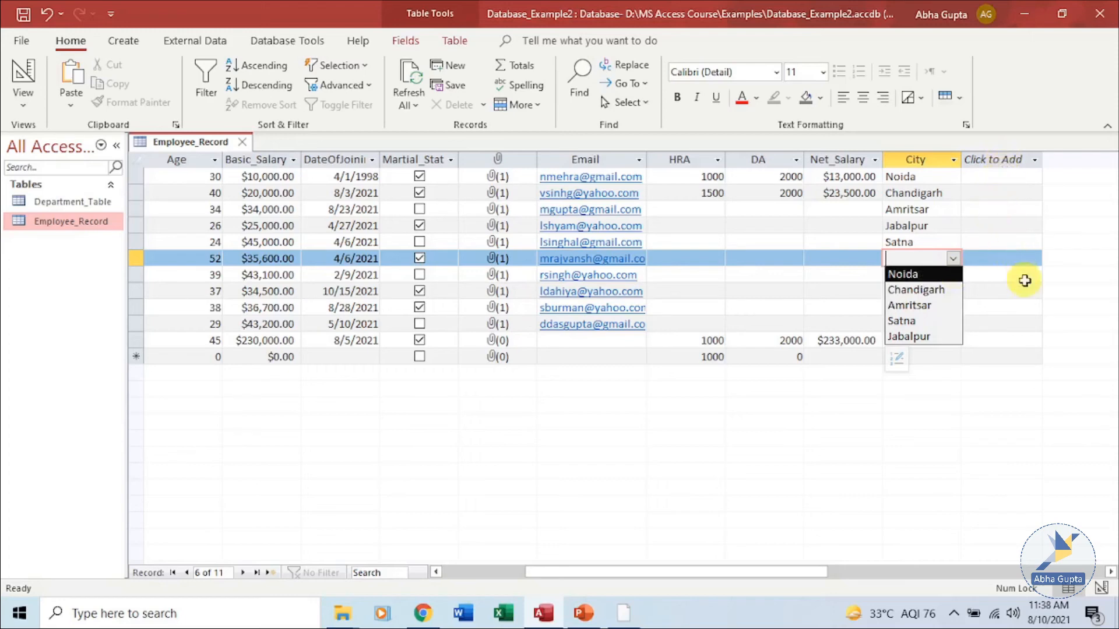
Return Employee_Record to Design View and add a field named State below City.
click(1101, 588)
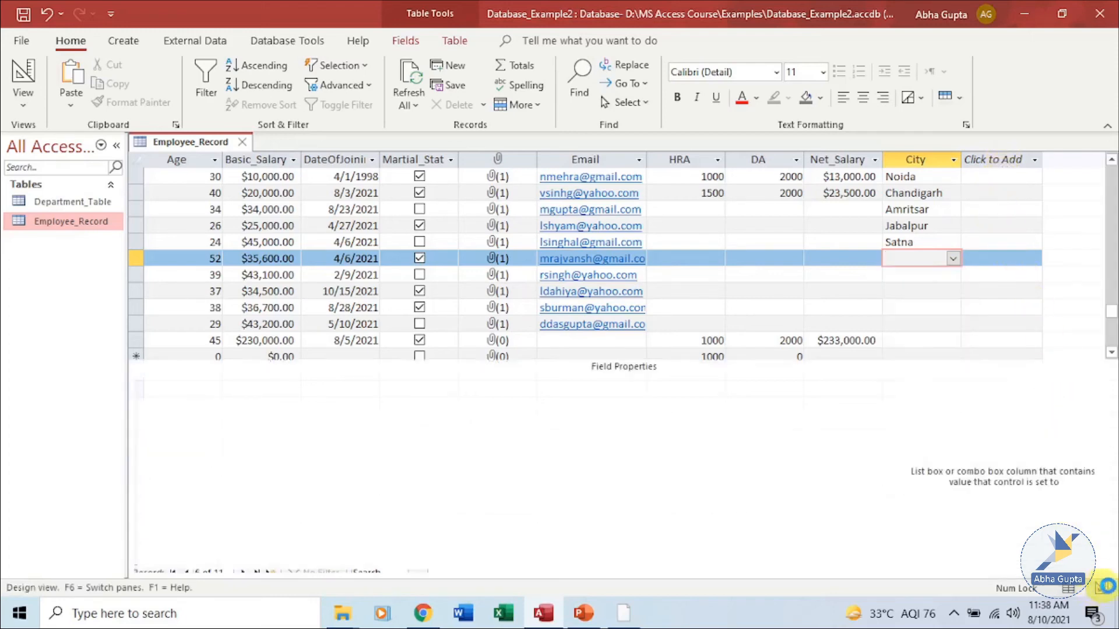
click(212, 209)
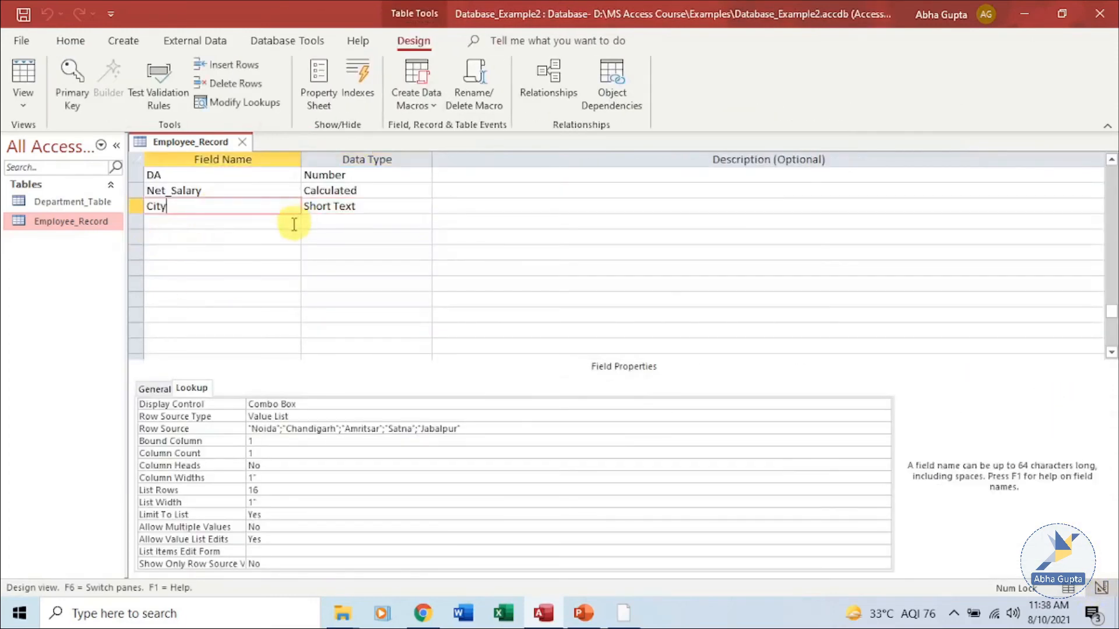
click(282, 224)
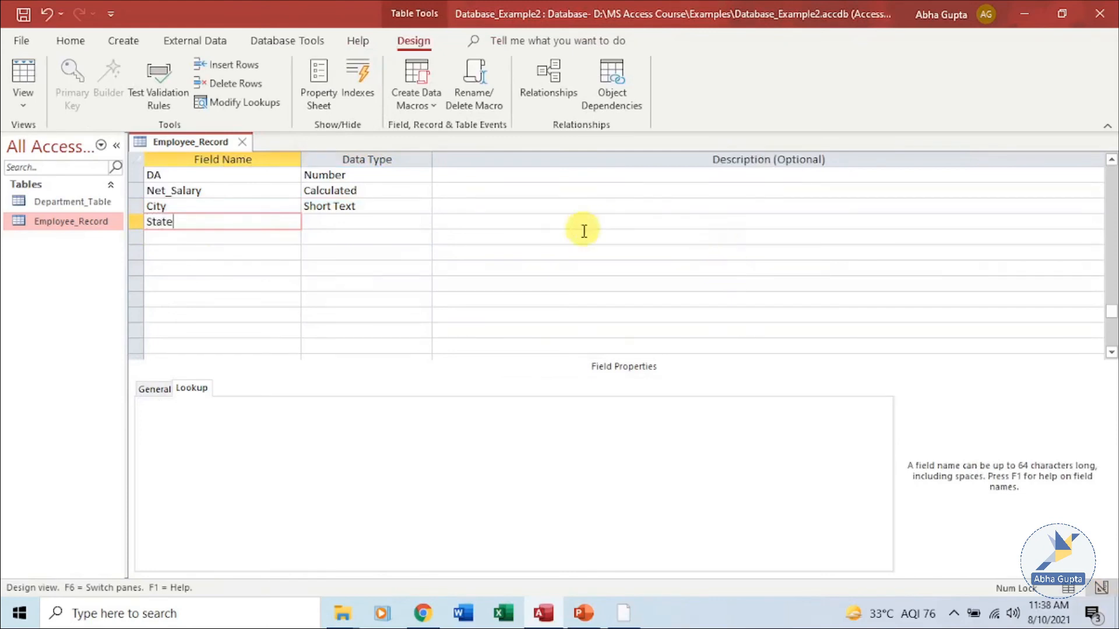
Start the Lookup Wizard for the State field, choose to type in the values, and continue to the value list.
click(354, 220)
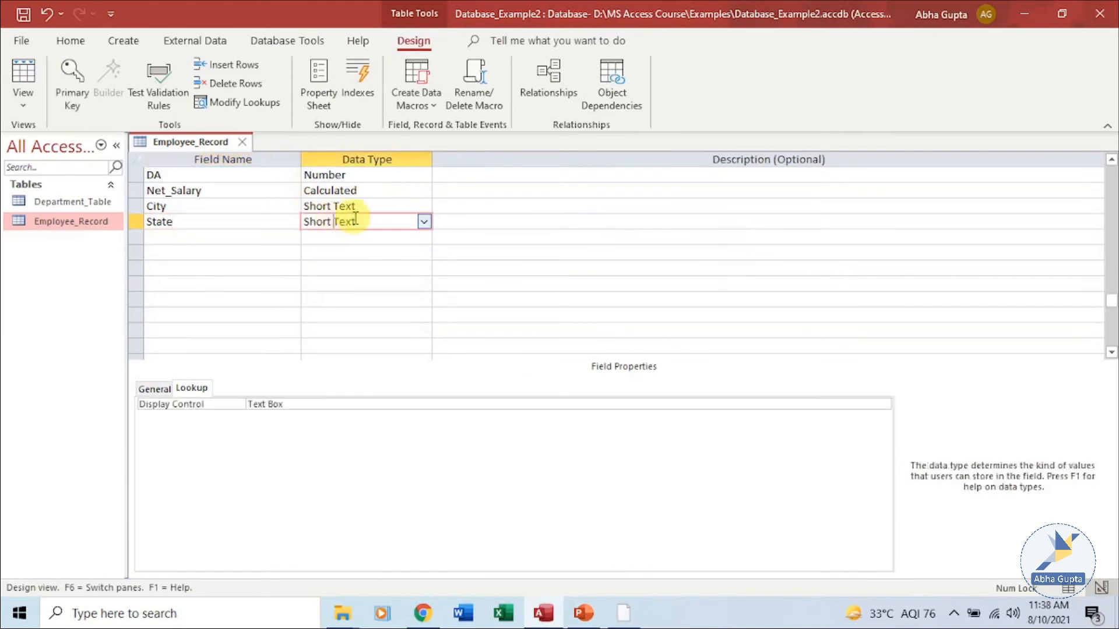
click(424, 222)
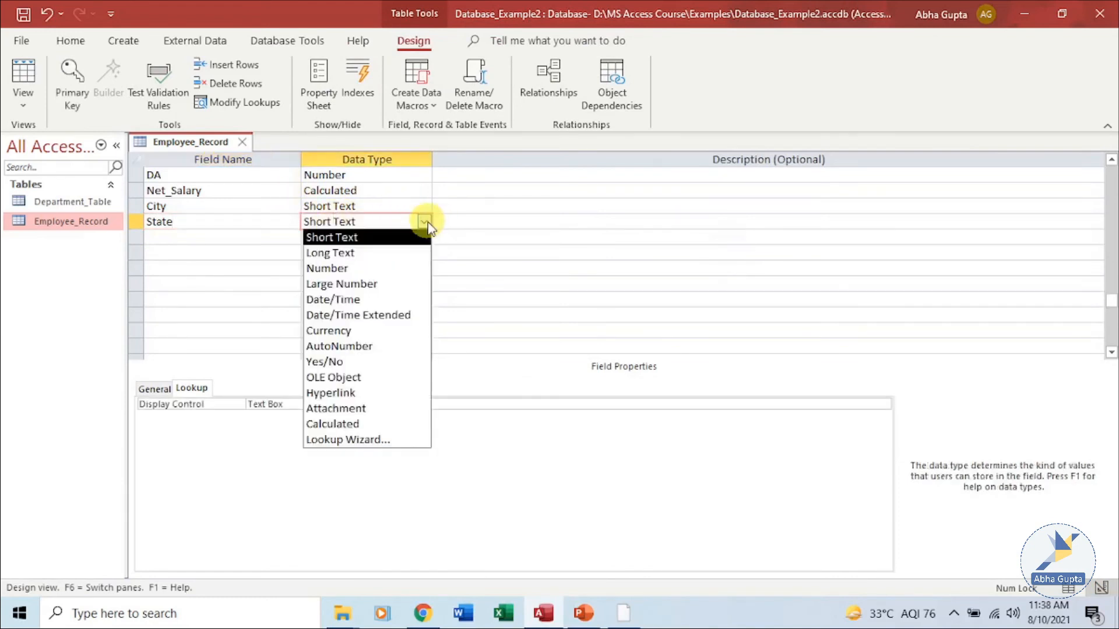
click(389, 445)
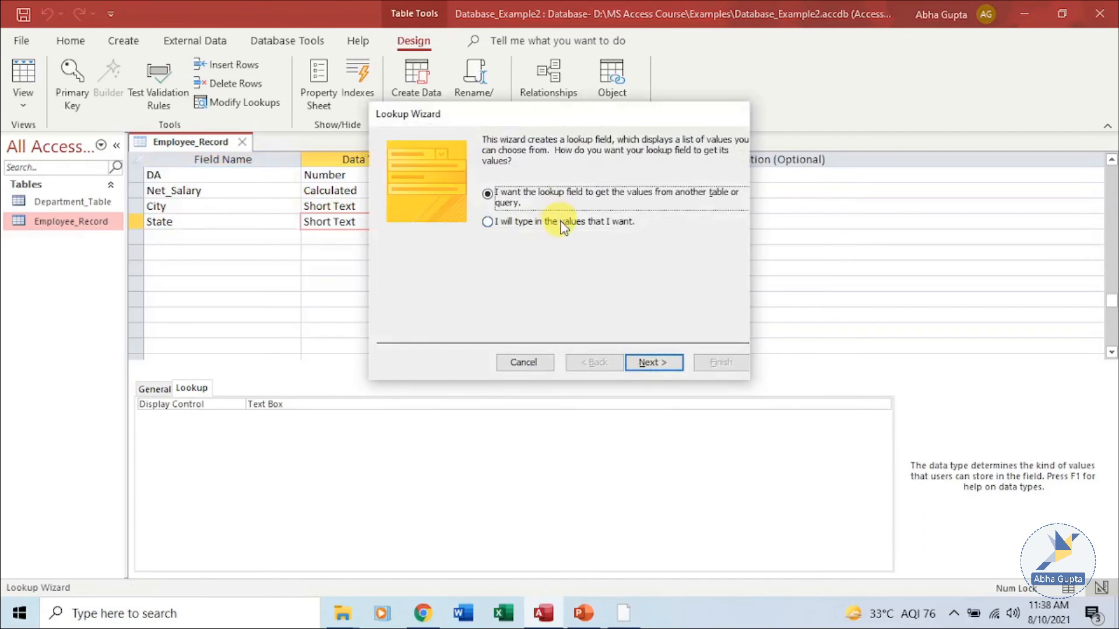
click(560, 222)
click(650, 359)
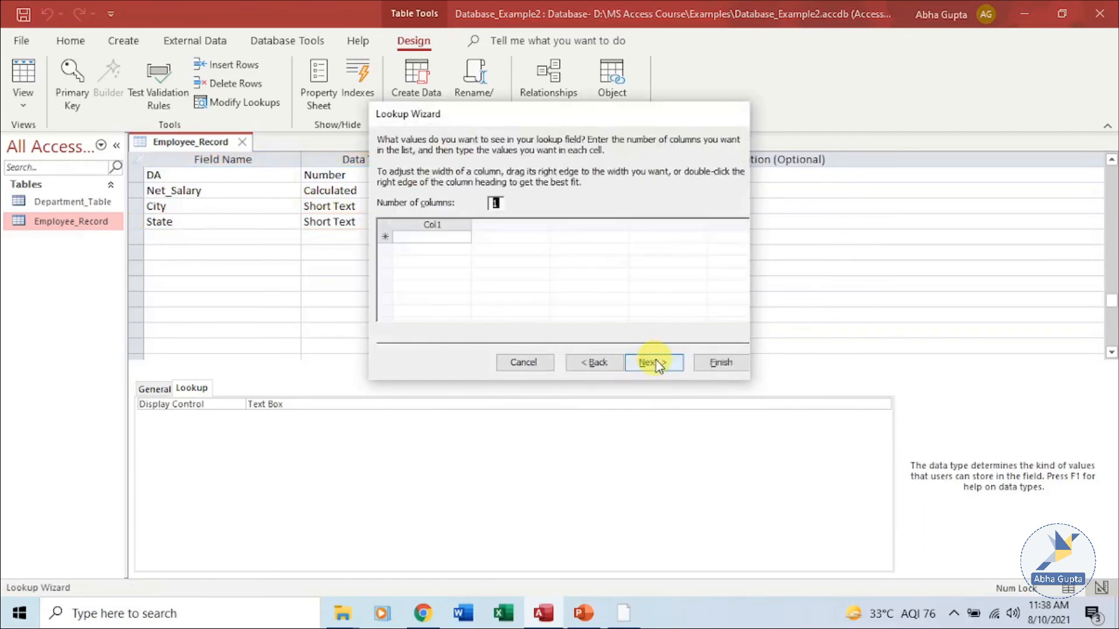
Enter UP, MP and PUNJAB as the values of the single-column State lookup list.
click(437, 238)
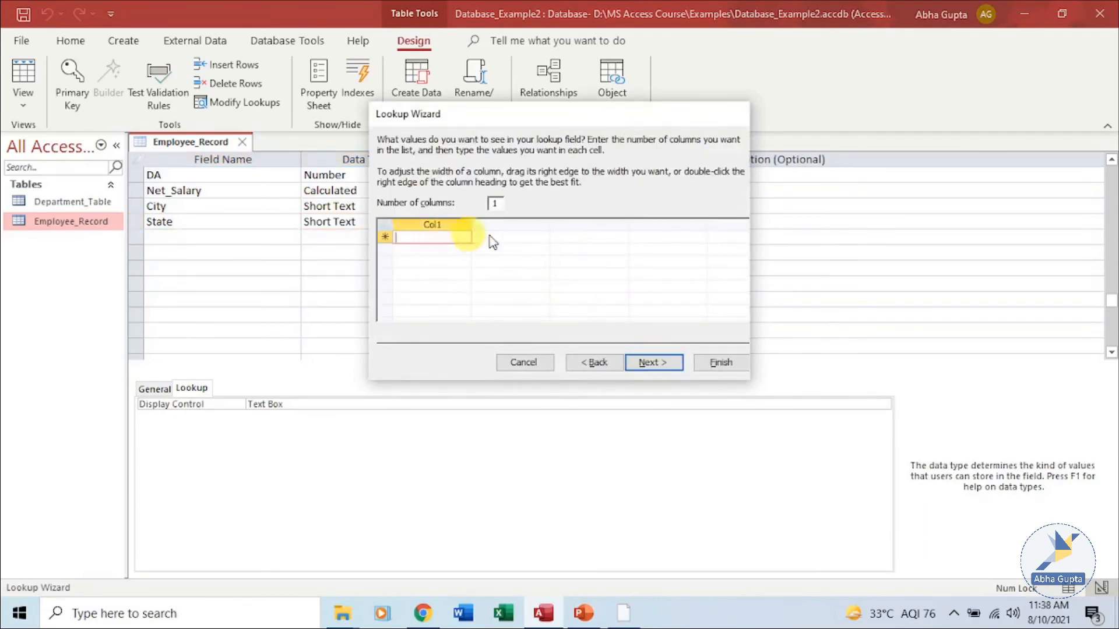
key(Caps_Lock)
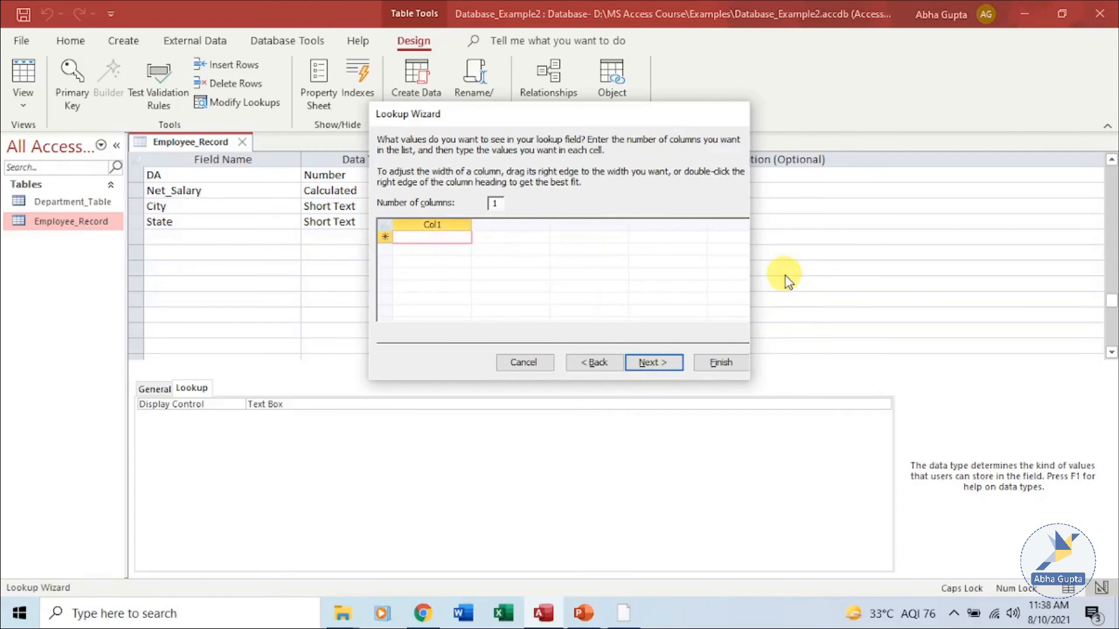
text(UP)
key(Down)
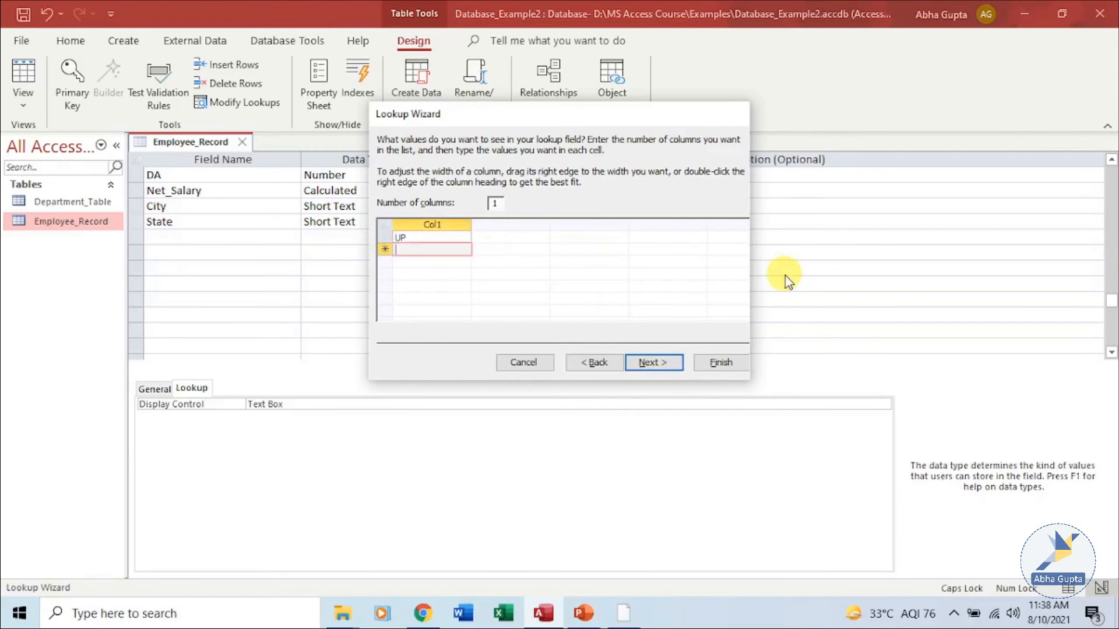
text(MP)
key(Down)
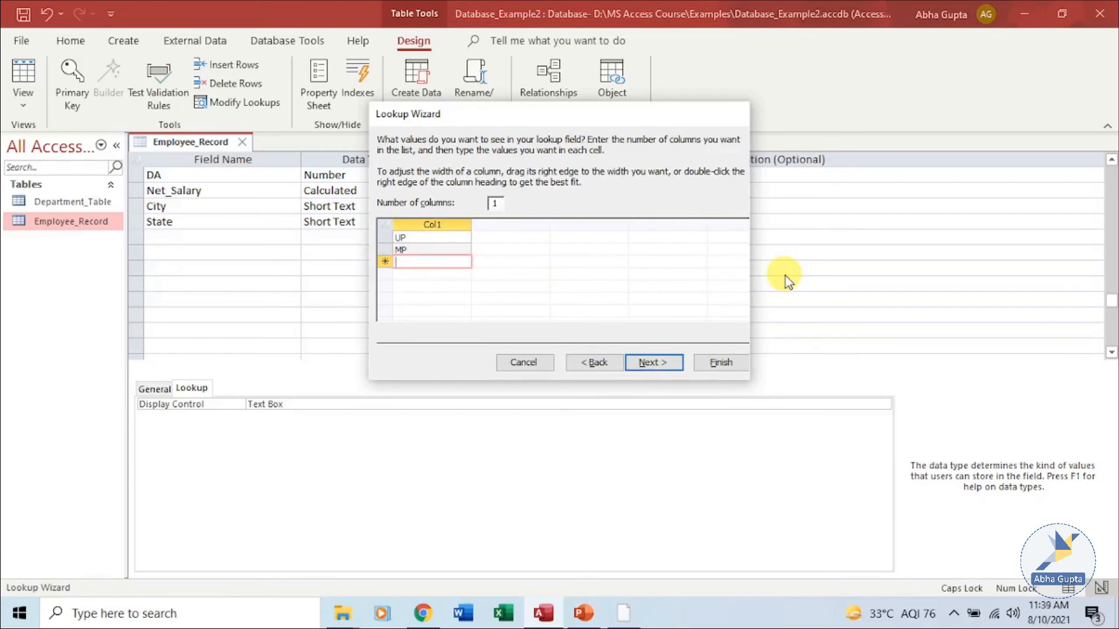
text(PUNJAB)
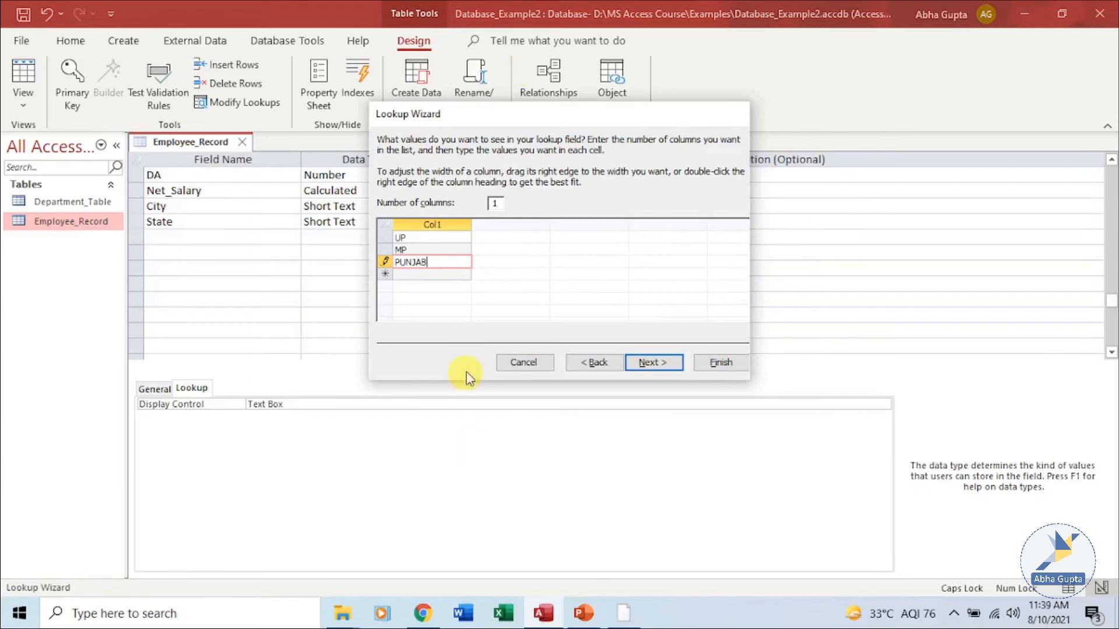
Allow multiple values for the State lookup field and finish the Lookup Wizard.
click(652, 362)
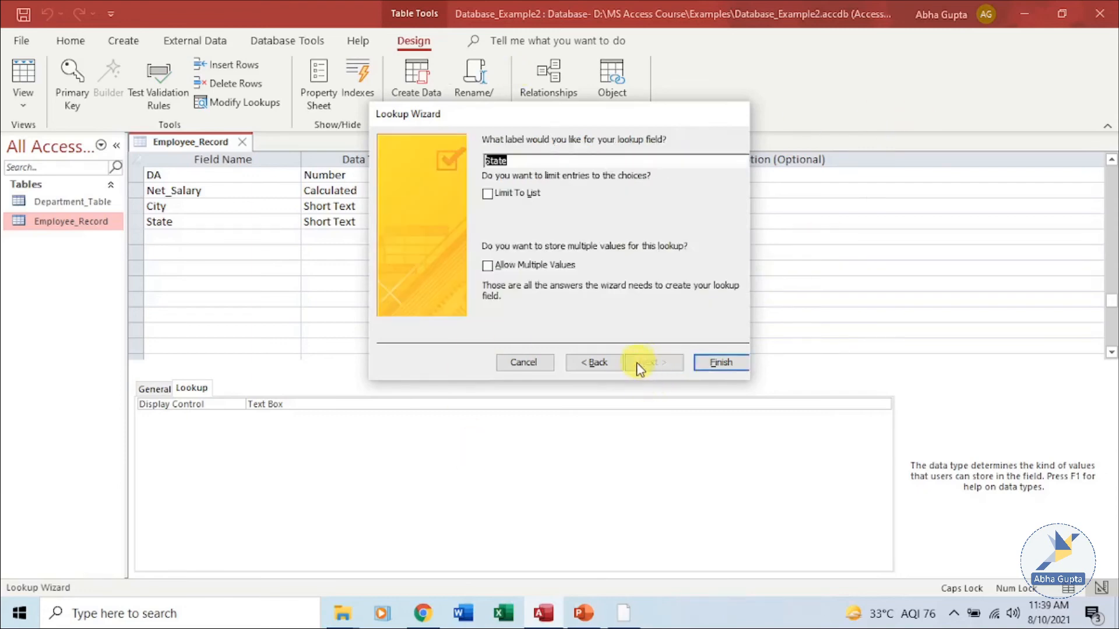
click(557, 267)
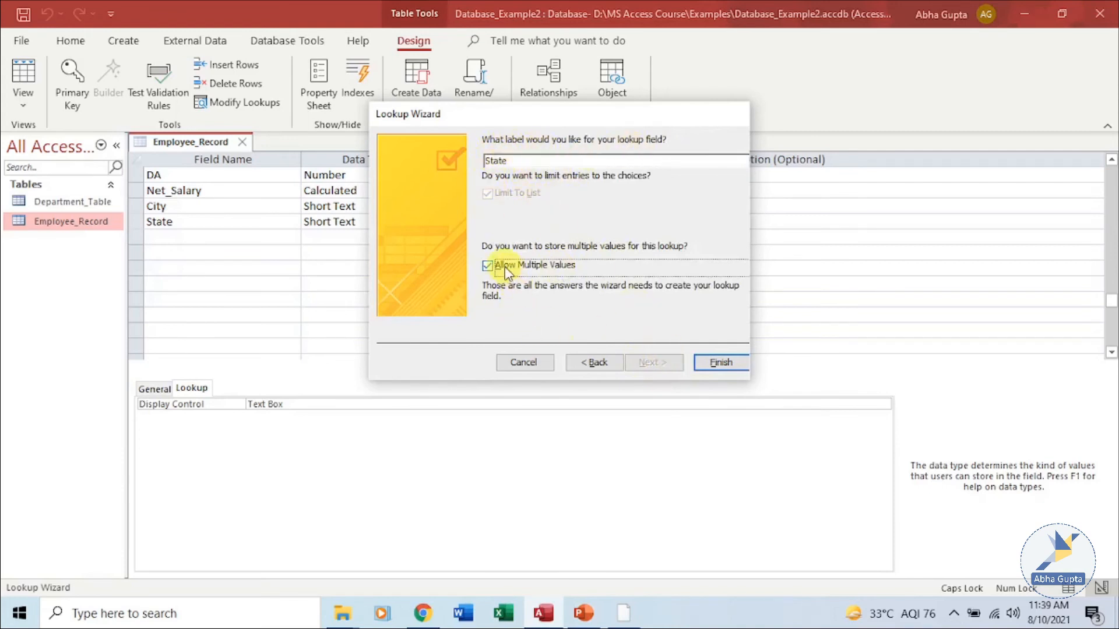
click(718, 362)
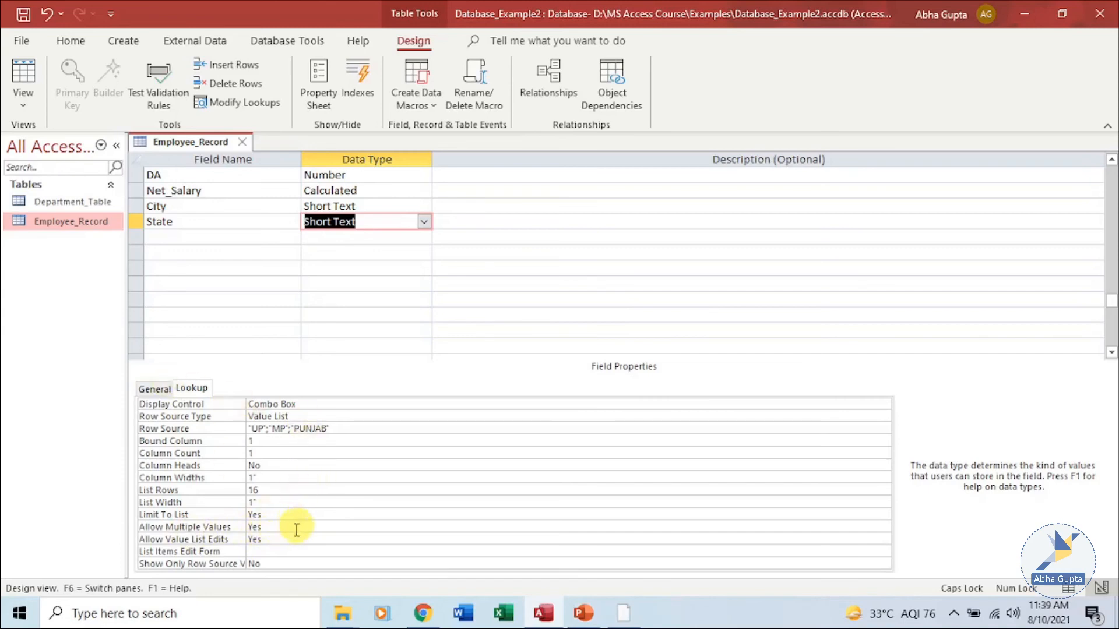
Save Employee_Record, switch it to Datasheet View, and select UP, MP and PUNJAB as the State of the first record.
click(1069, 589)
click(529, 356)
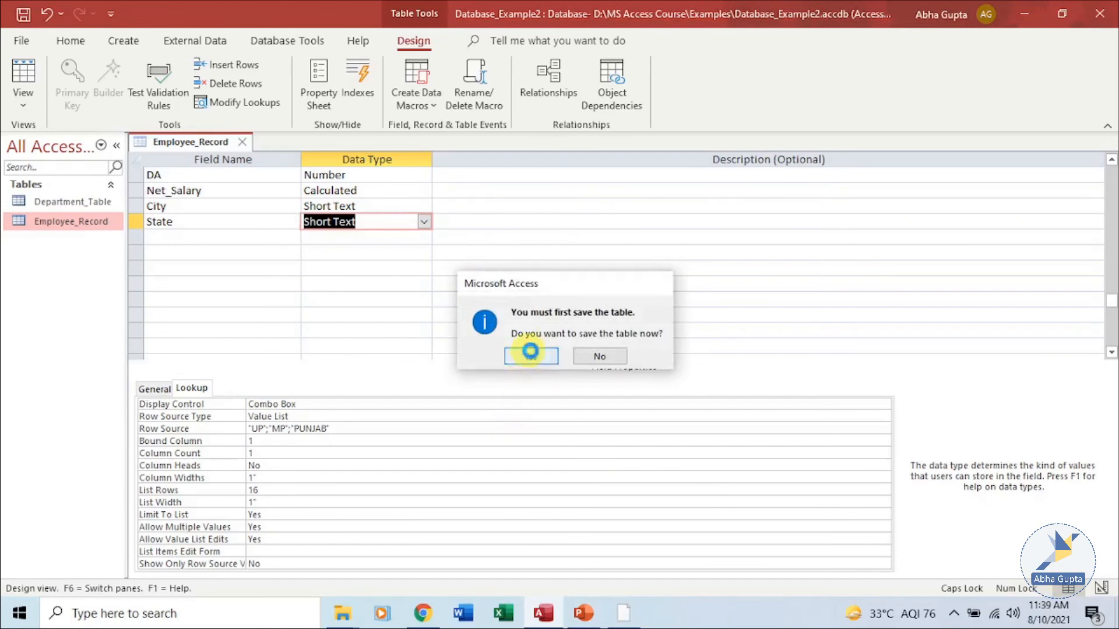
drag(679, 574, 765, 577)
click(1015, 177)
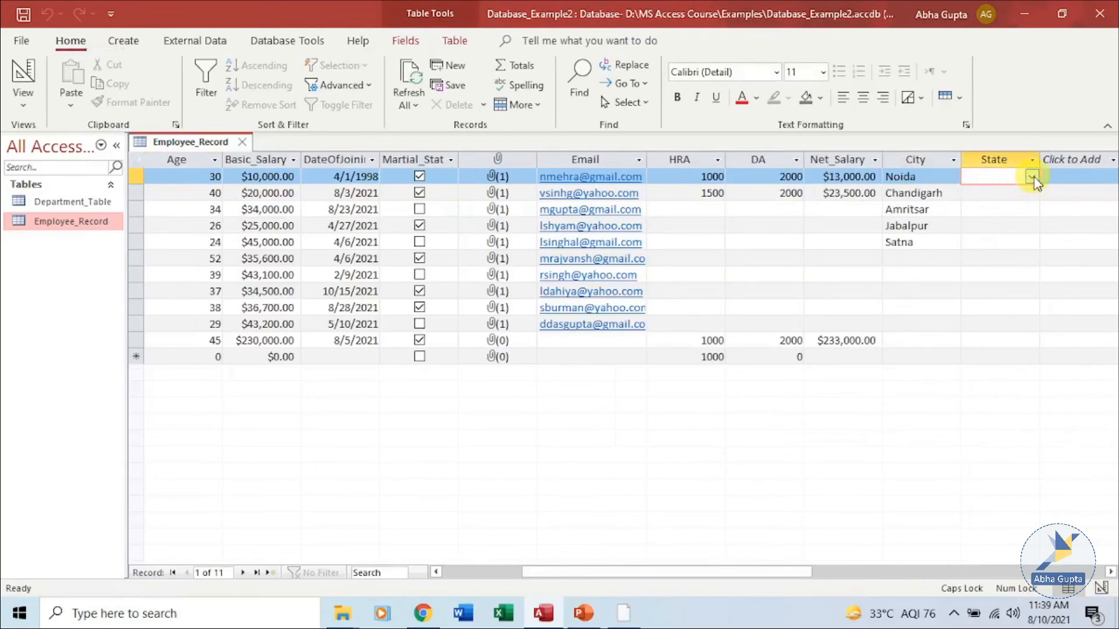
click(1032, 177)
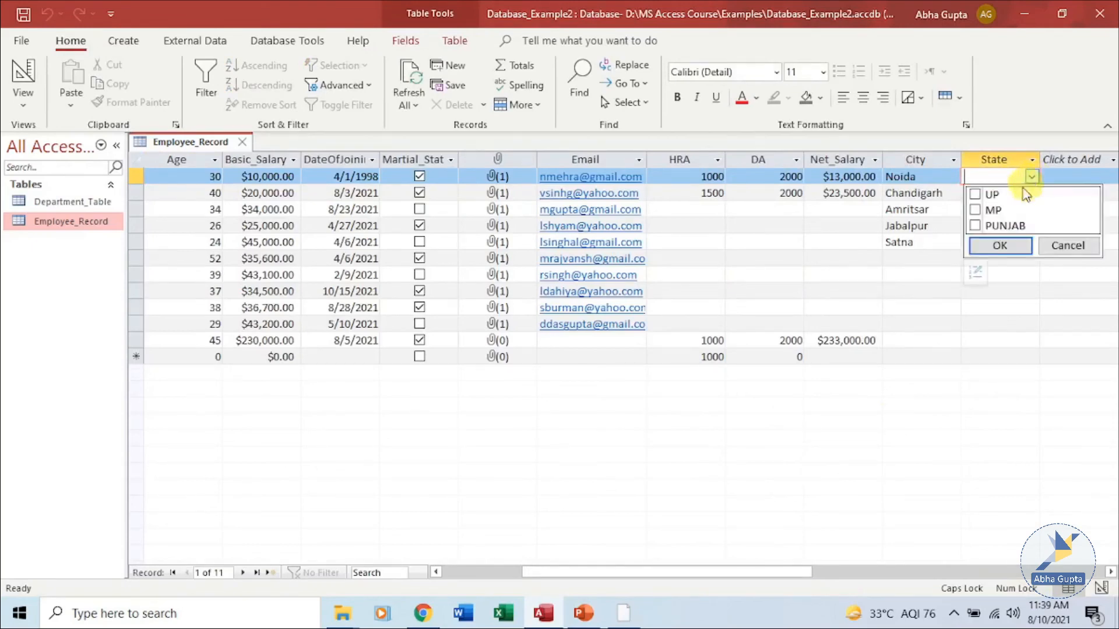
click(975, 196)
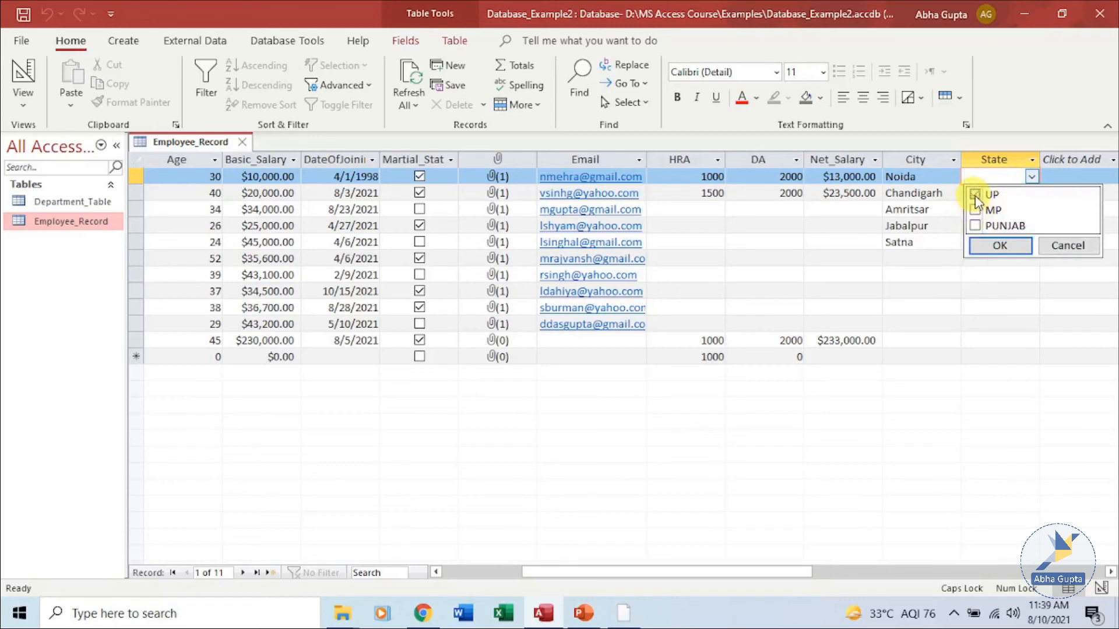
click(975, 210)
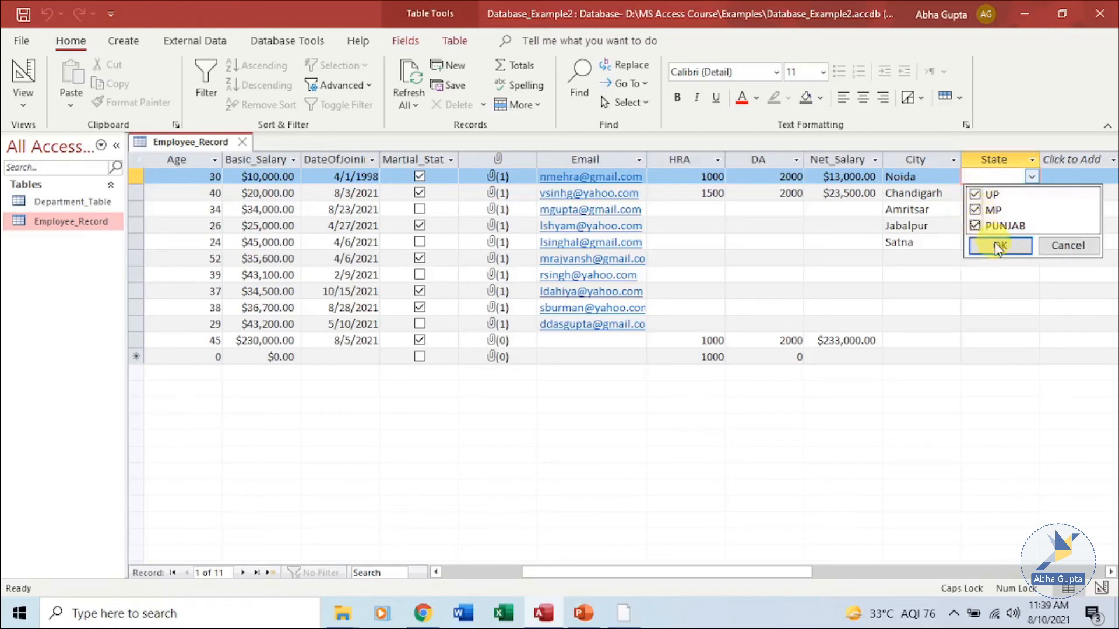
click(999, 245)
Set State to UP for the second employee record and to MP and PUNJAB for the third.
click(1024, 193)
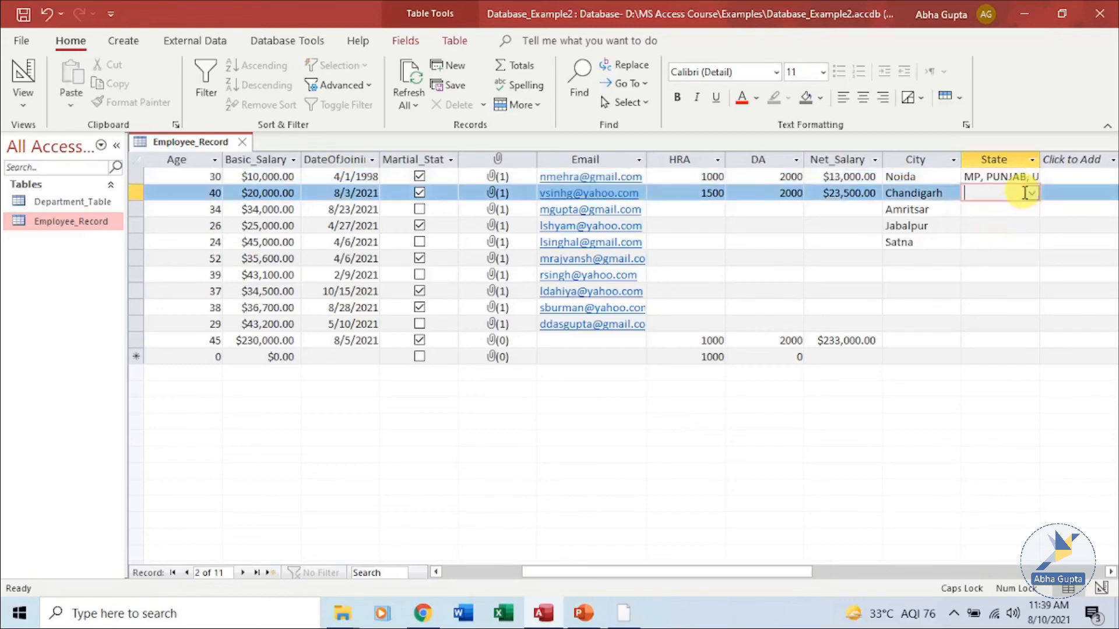
click(1032, 193)
click(976, 212)
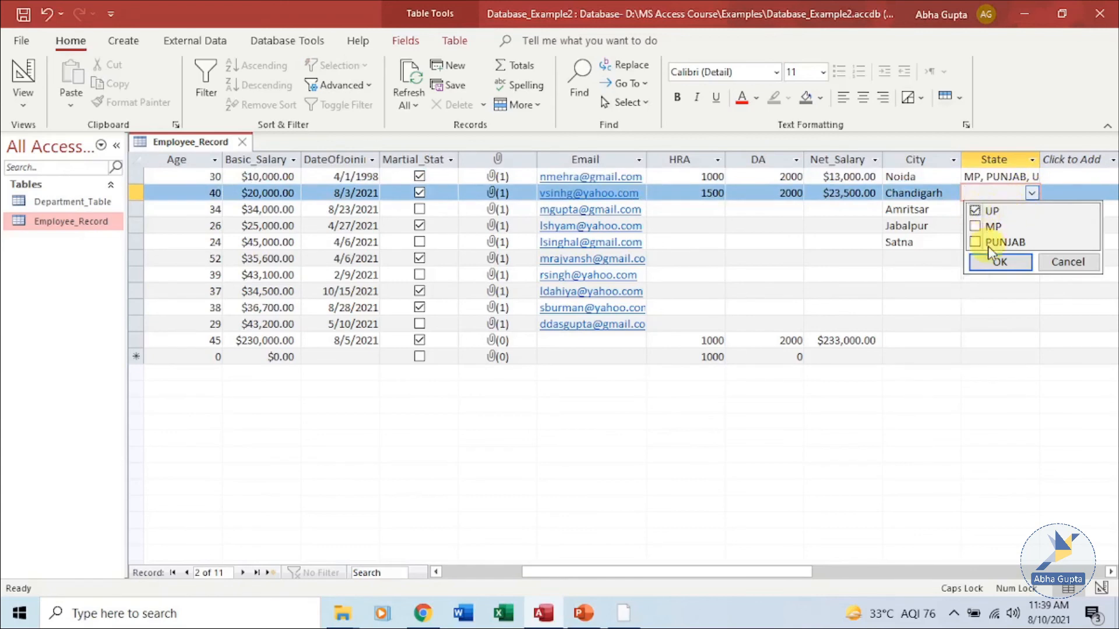
click(999, 262)
click(1025, 209)
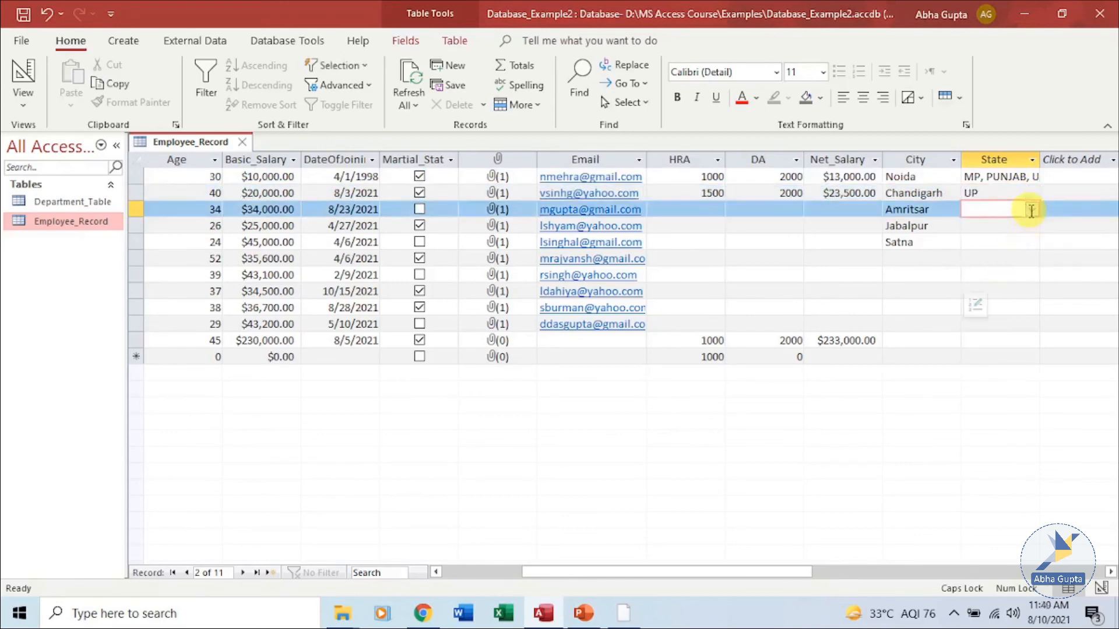
click(1032, 210)
click(974, 242)
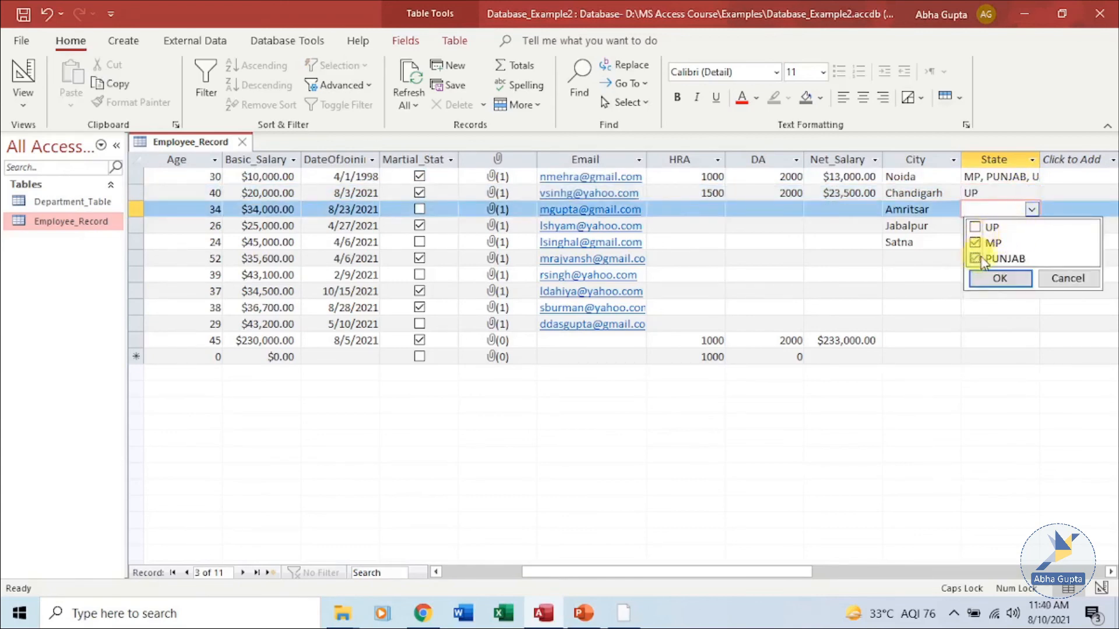
click(999, 278)
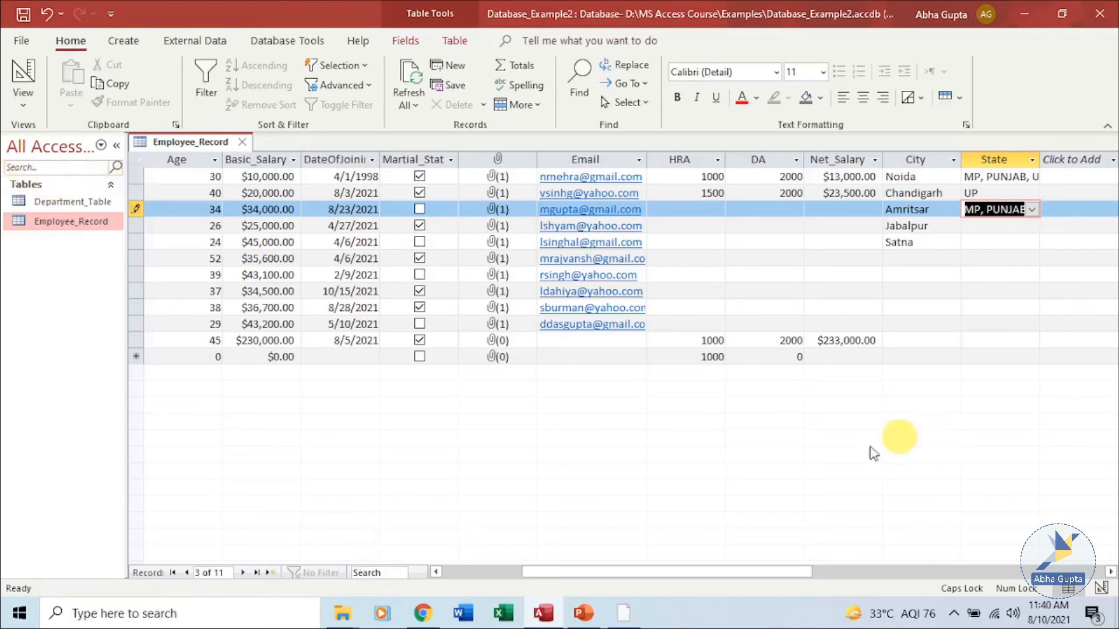
Return Employee_Record to Design View and add a field named Department below State.
click(1109, 595)
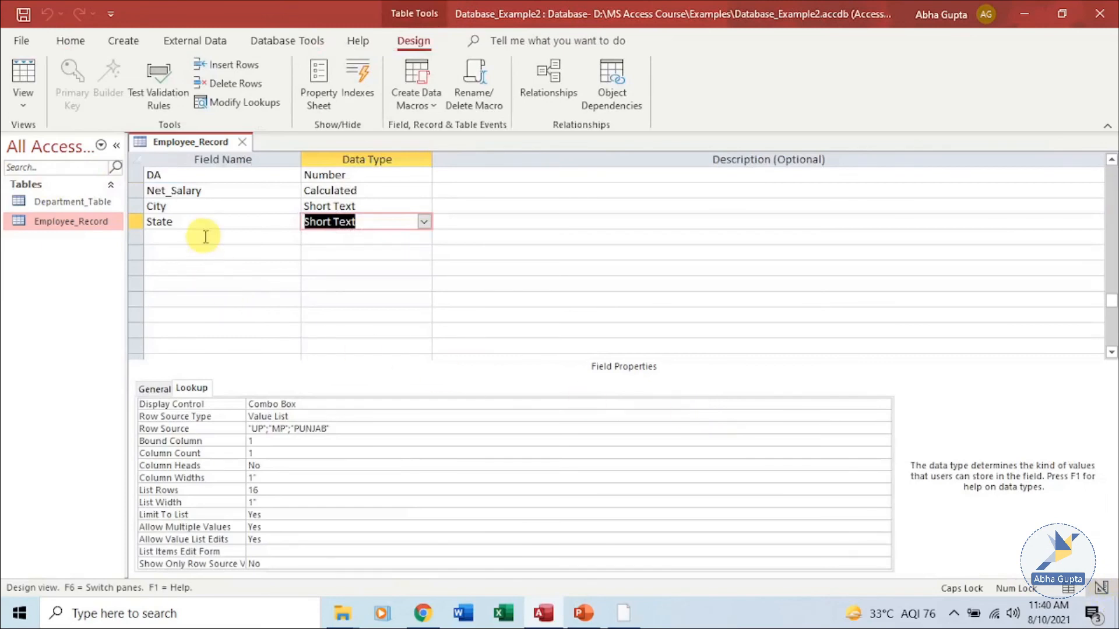
click(205, 236)
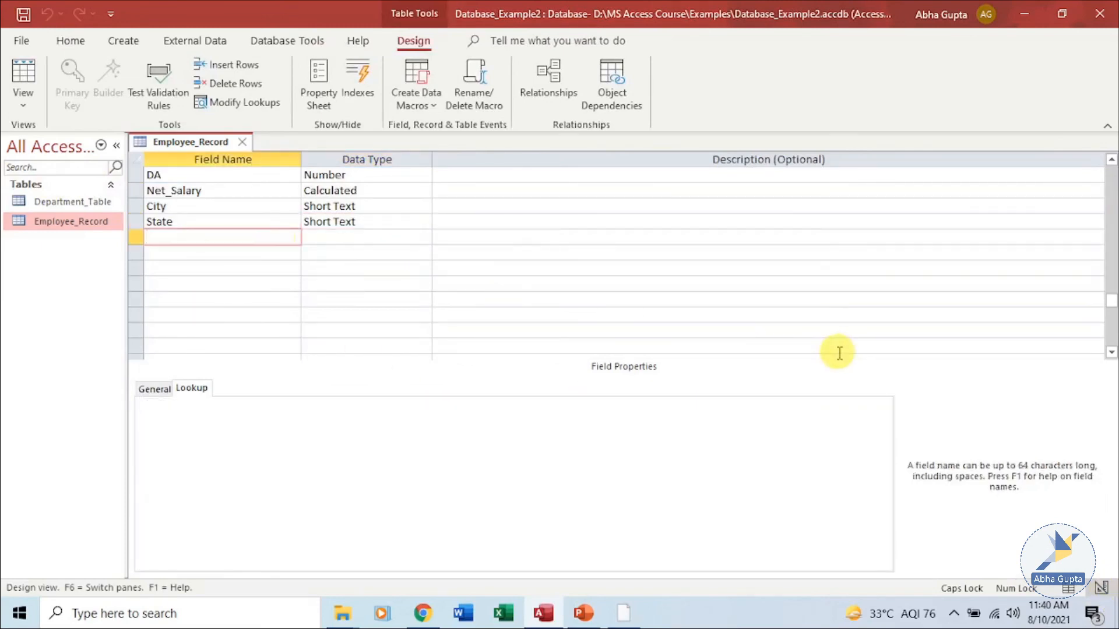
key(Caps_Lock)
text(Department)
key(Tab)
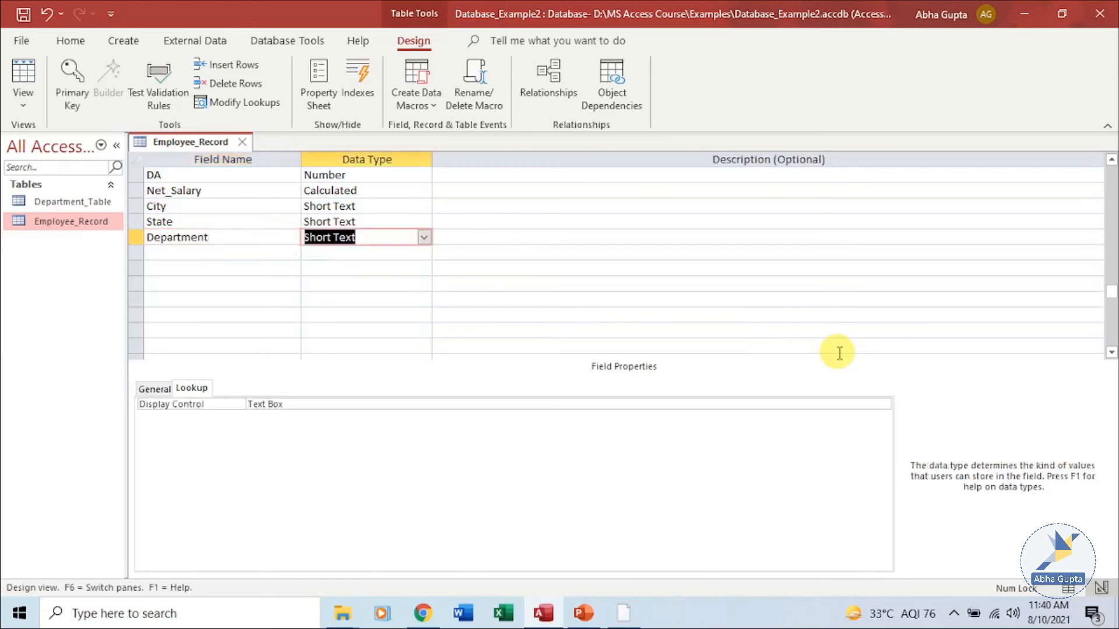
Start the Lookup Wizard for the Department field and get its values from the existing table Department_Table.
click(423, 237)
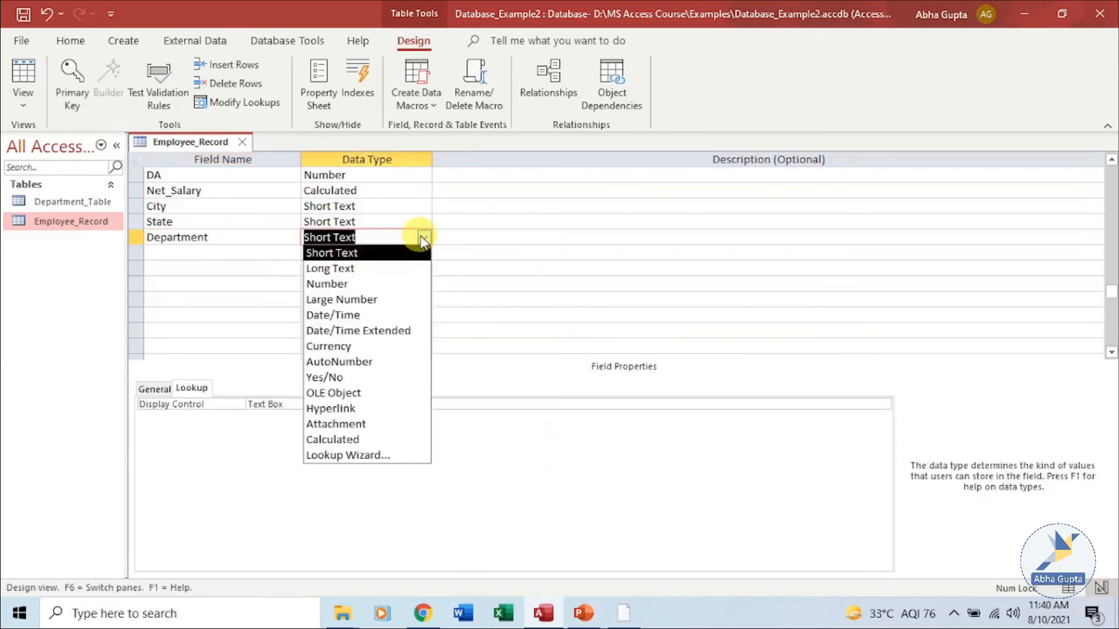
click(393, 456)
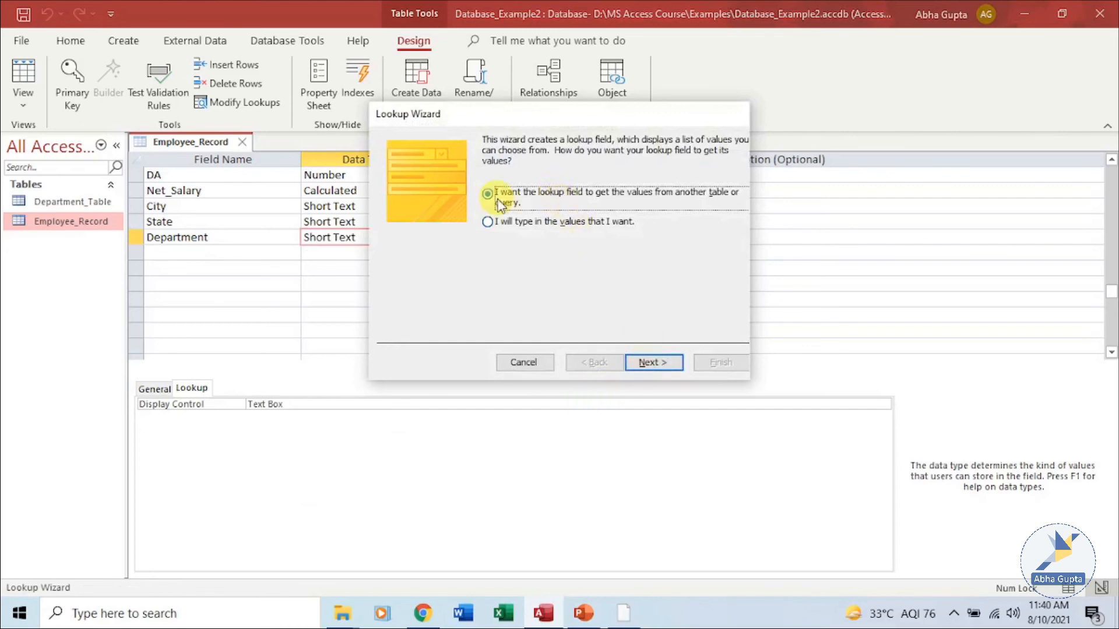
click(658, 363)
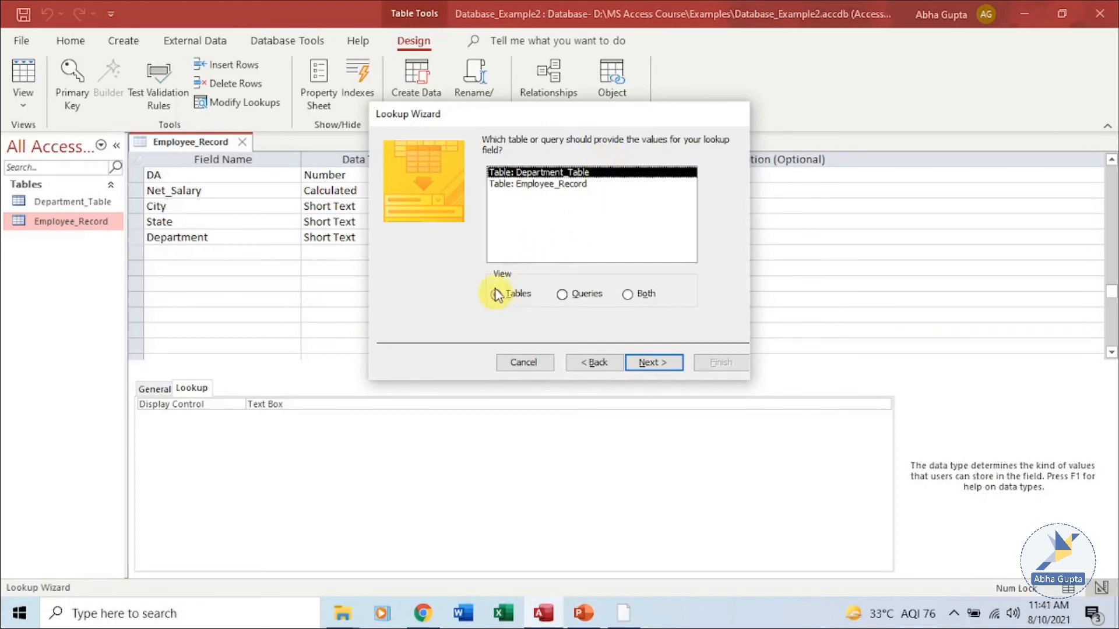
click(649, 362)
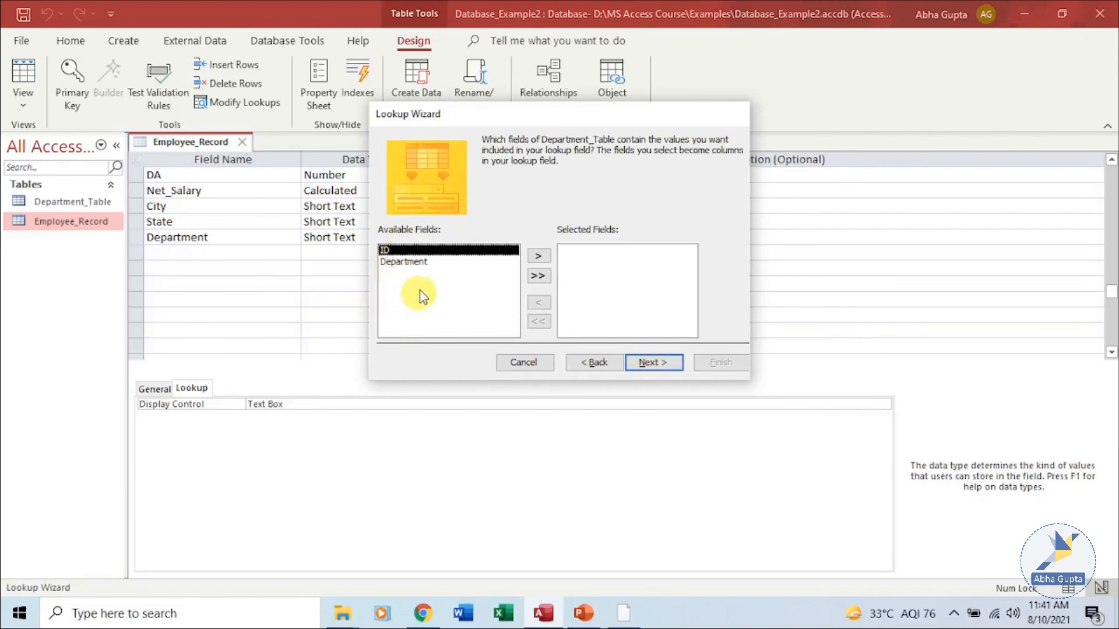
Include only the Department field in the lookup and sort its list by Department in ascending order.
click(432, 263)
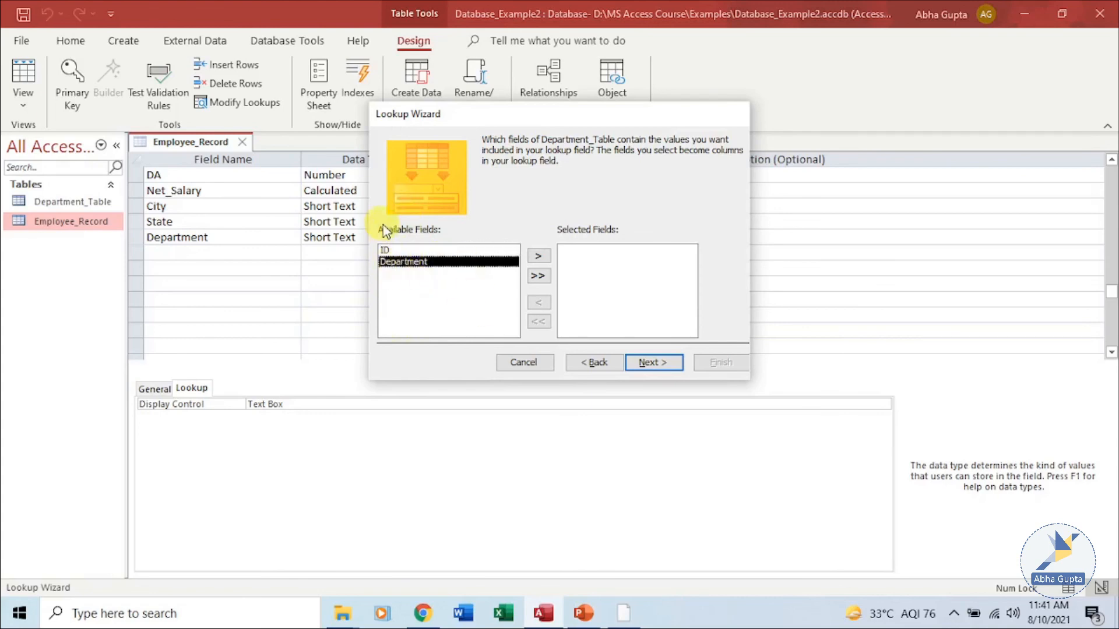
click(538, 255)
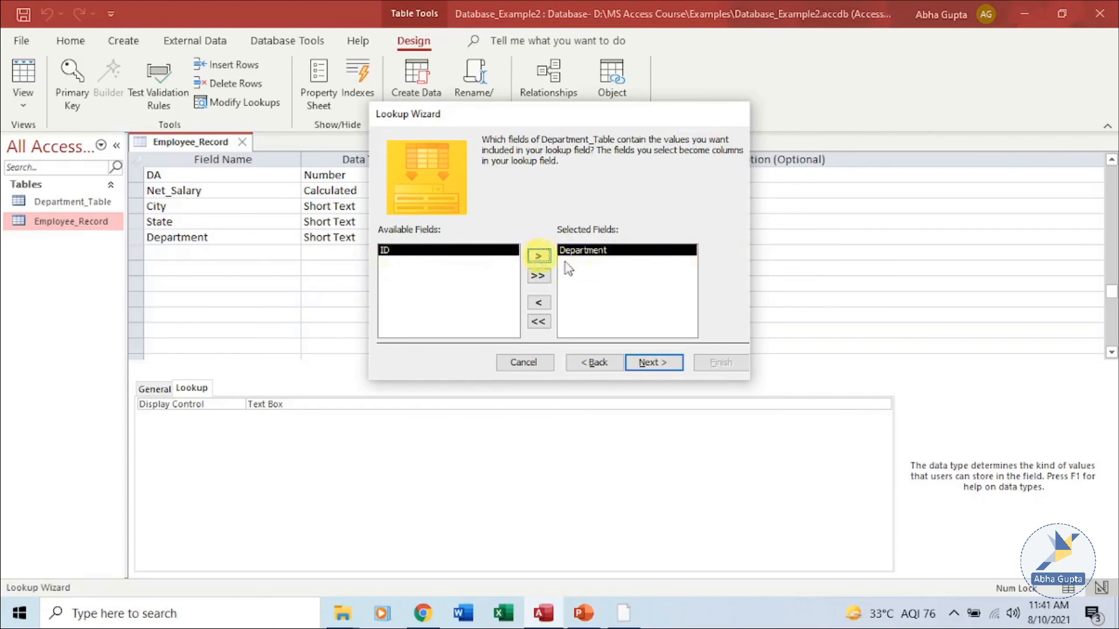
click(653, 364)
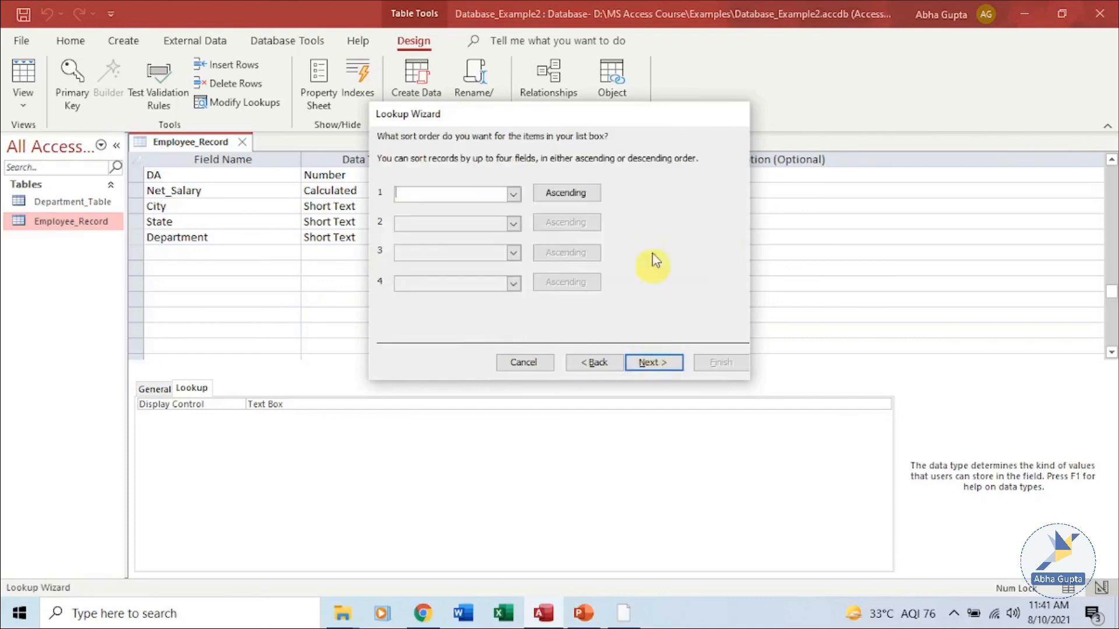
click(512, 193)
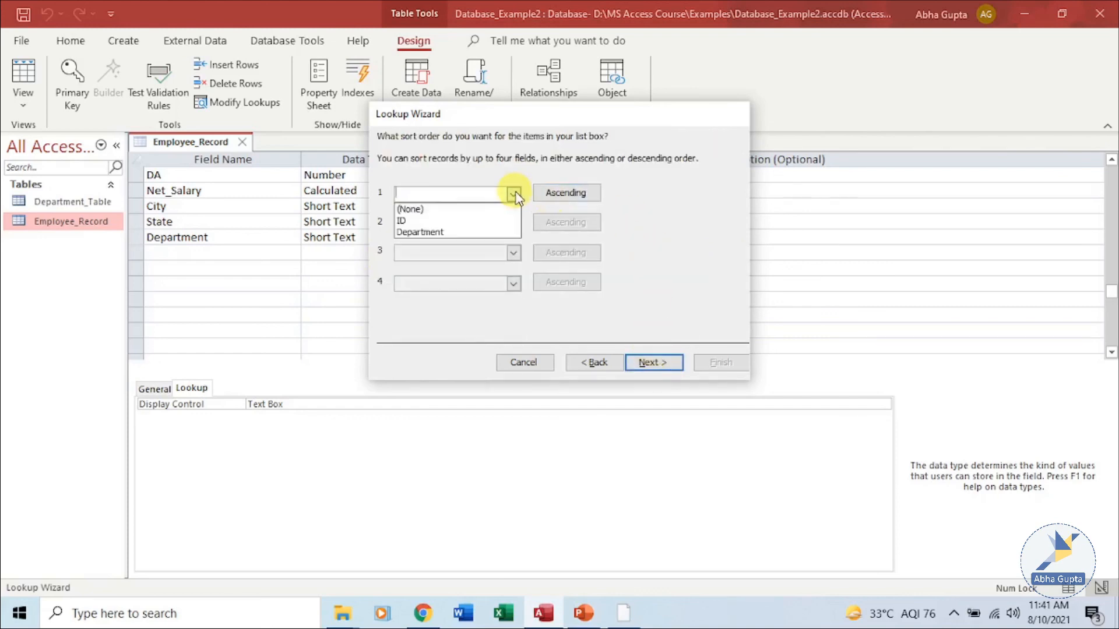
click(448, 232)
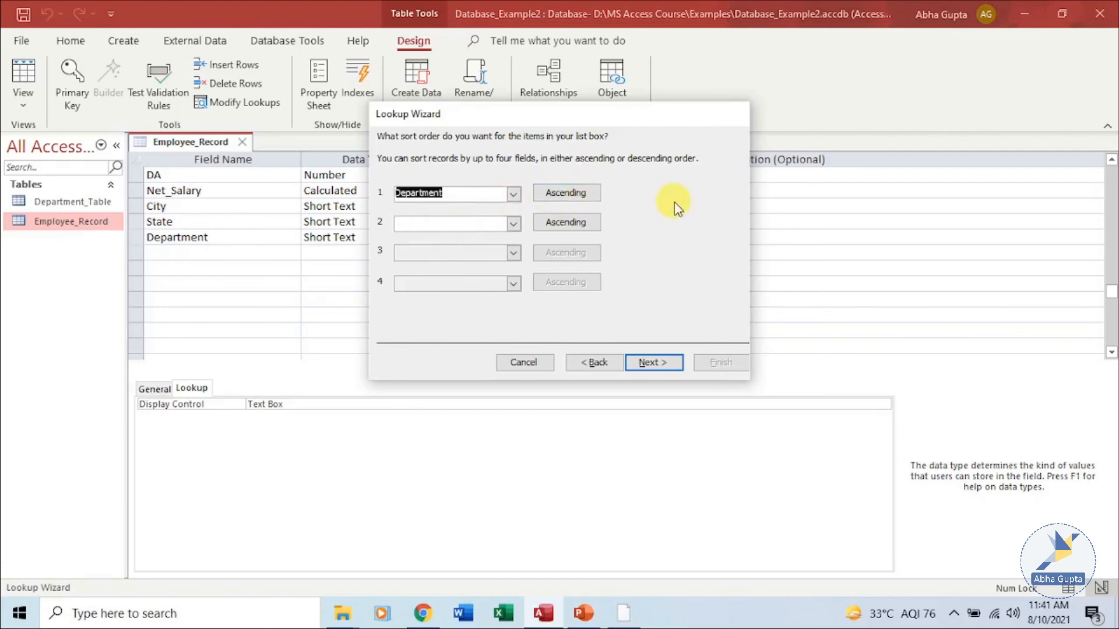
click(657, 362)
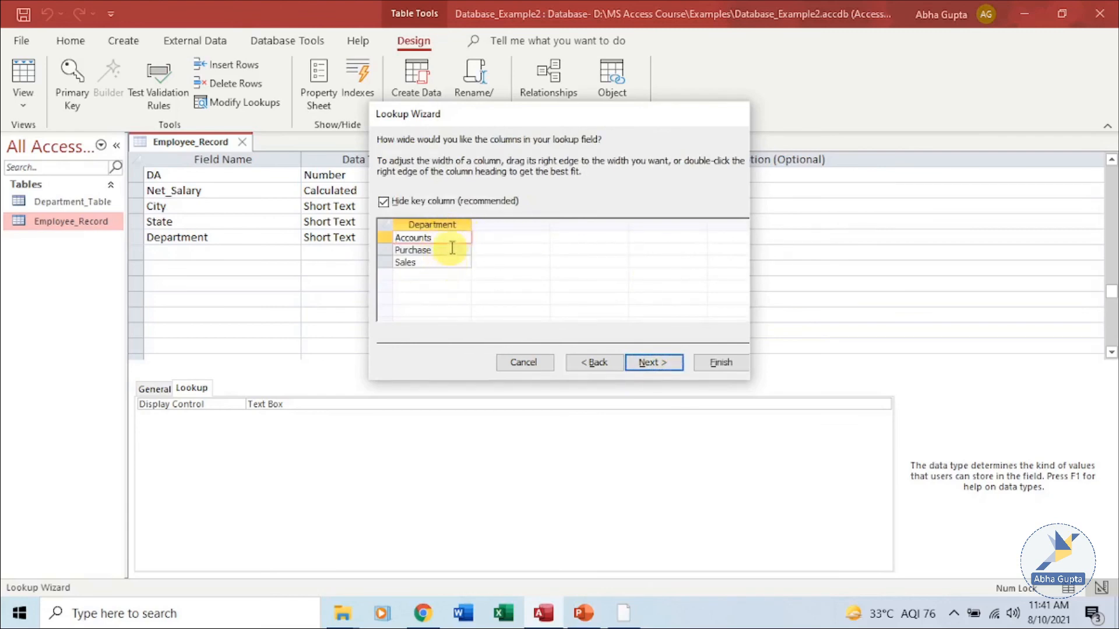
Finish the Department lookup with its key column hidden, save the table, and switch Employee_Record to Datasheet View.
click(667, 362)
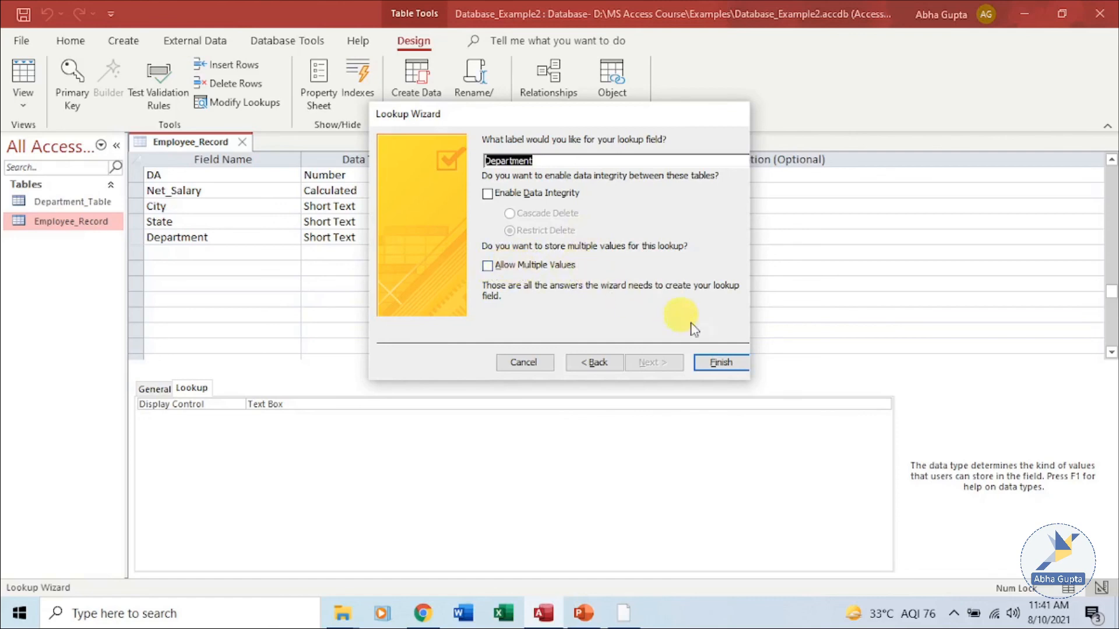
click(730, 361)
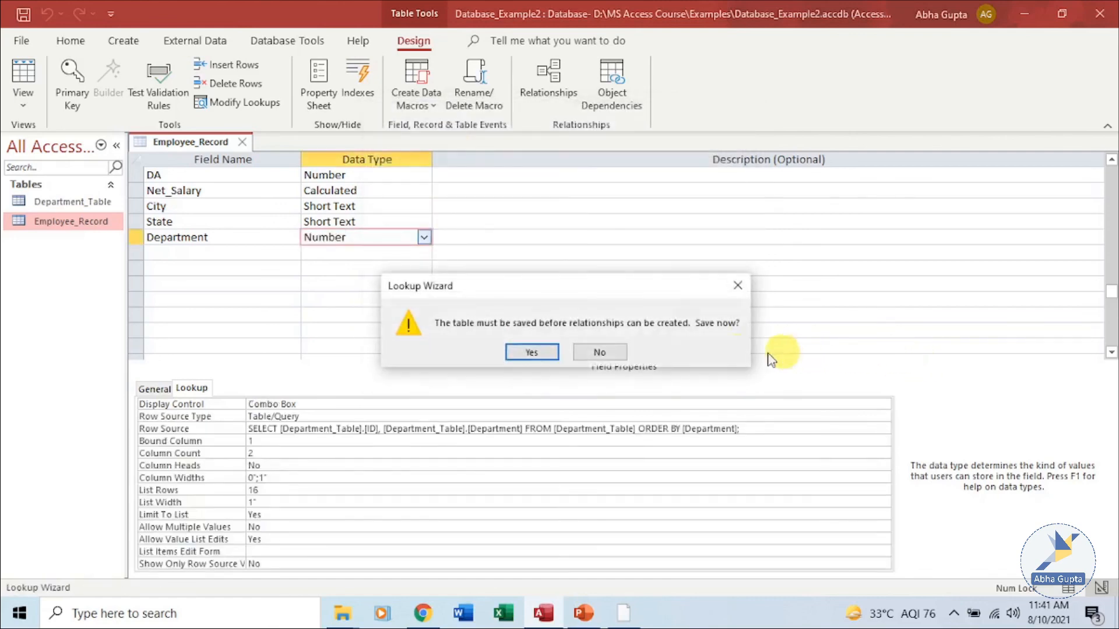
click(531, 353)
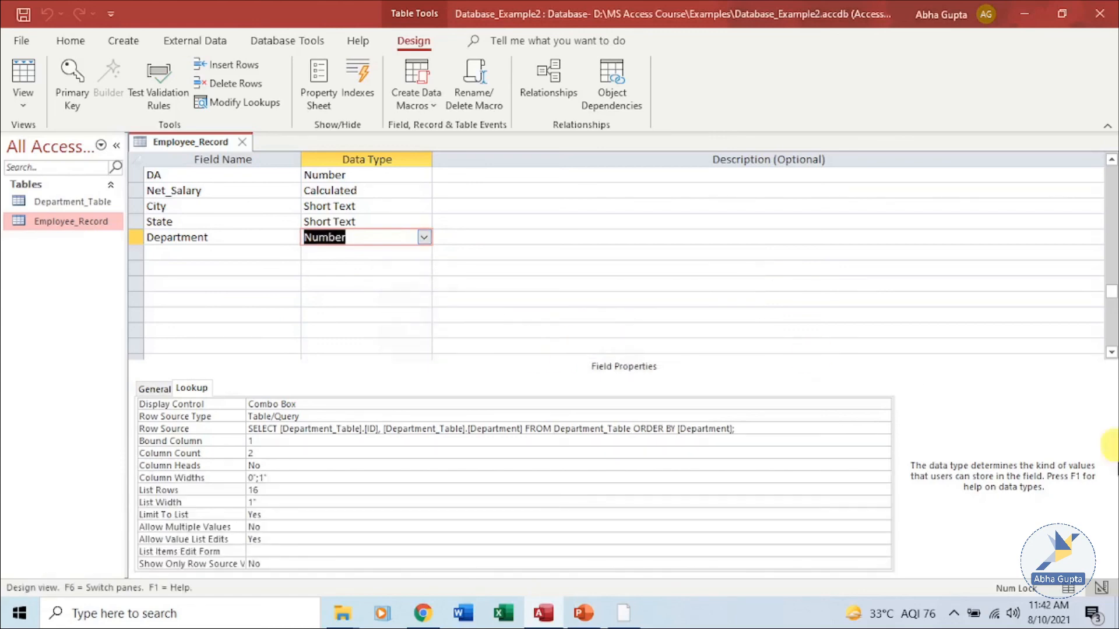
click(1068, 588)
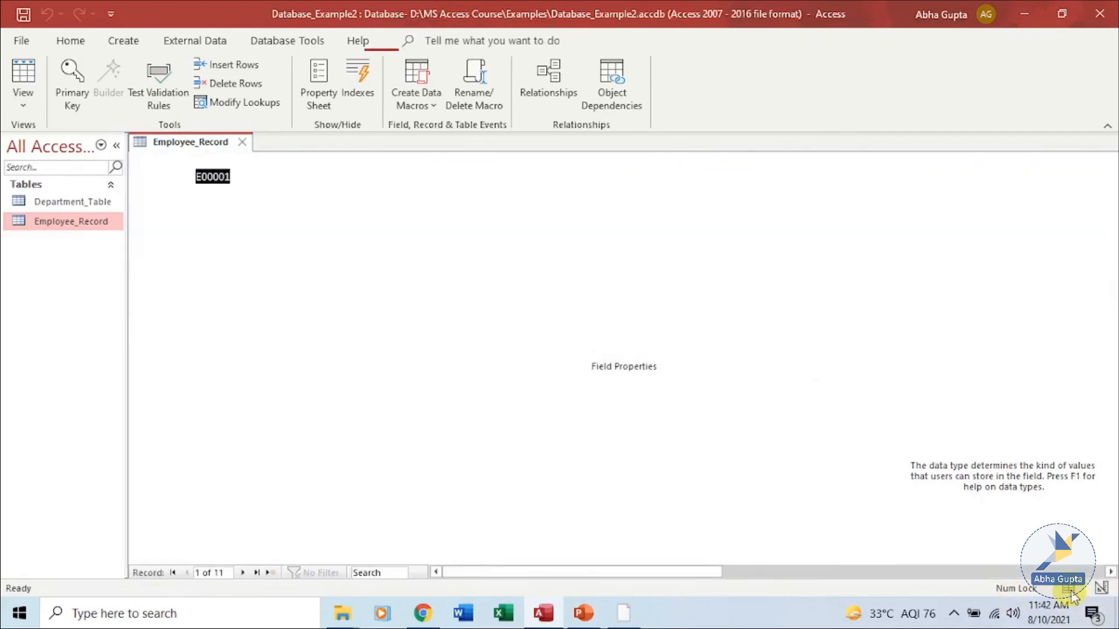
Set the Department lookup to Accounts for the first employee record and Purchase for the second.
drag(675, 571, 798, 577)
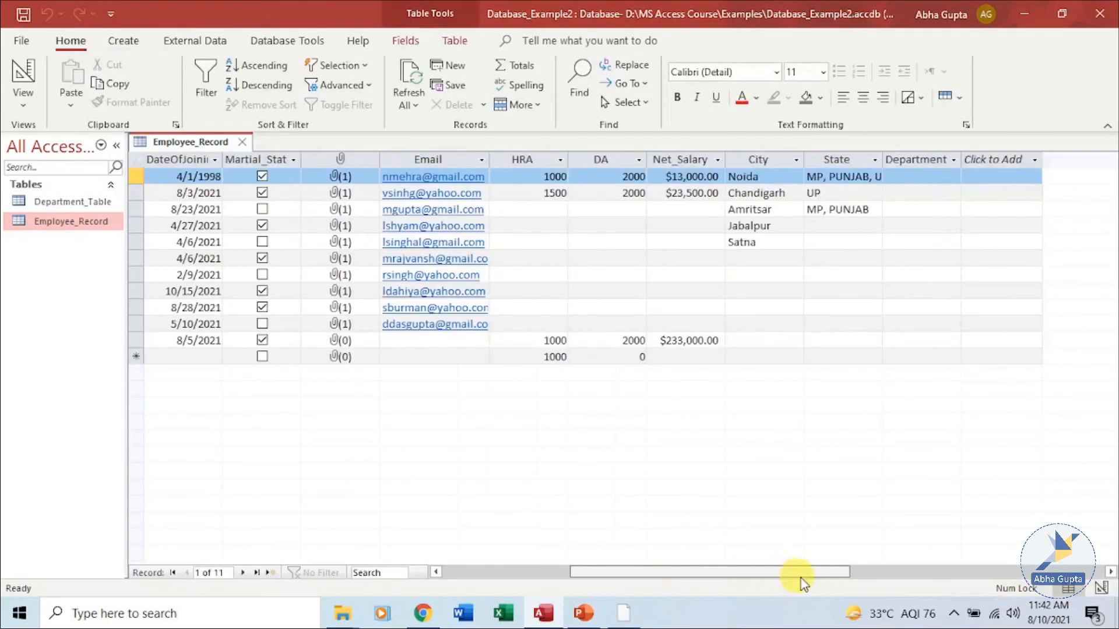
click(951, 176)
click(953, 176)
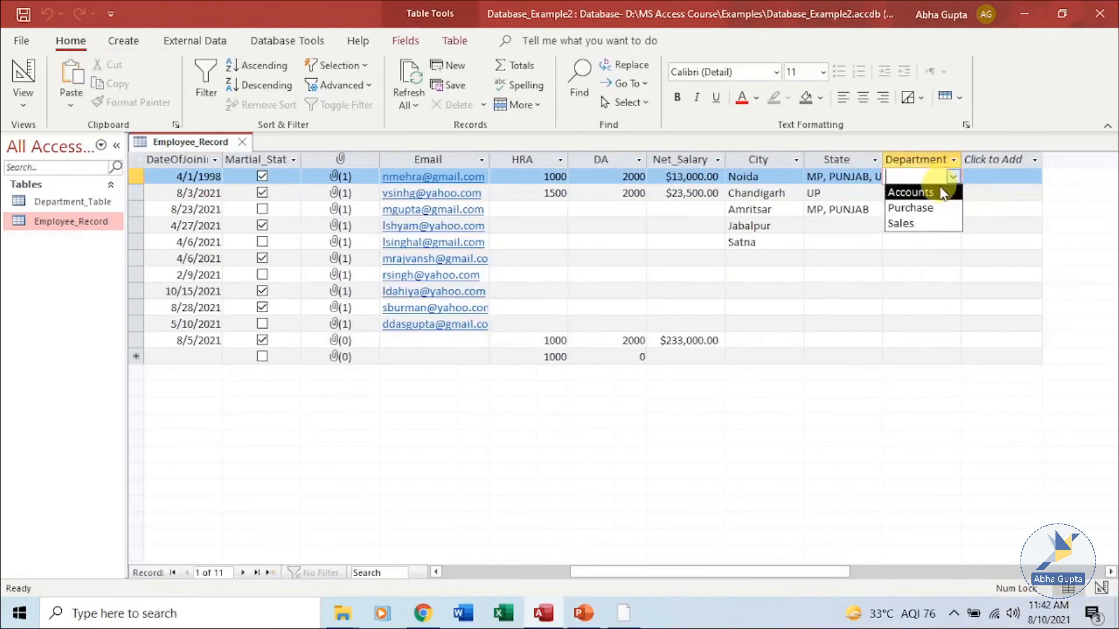
click(942, 193)
click(945, 195)
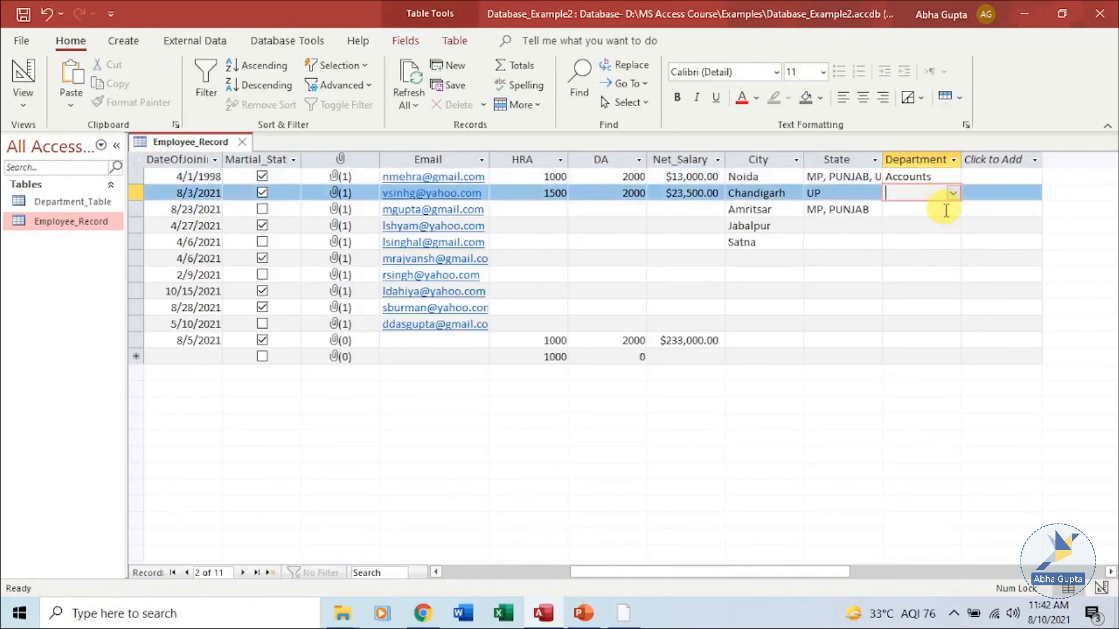
click(953, 193)
click(940, 225)
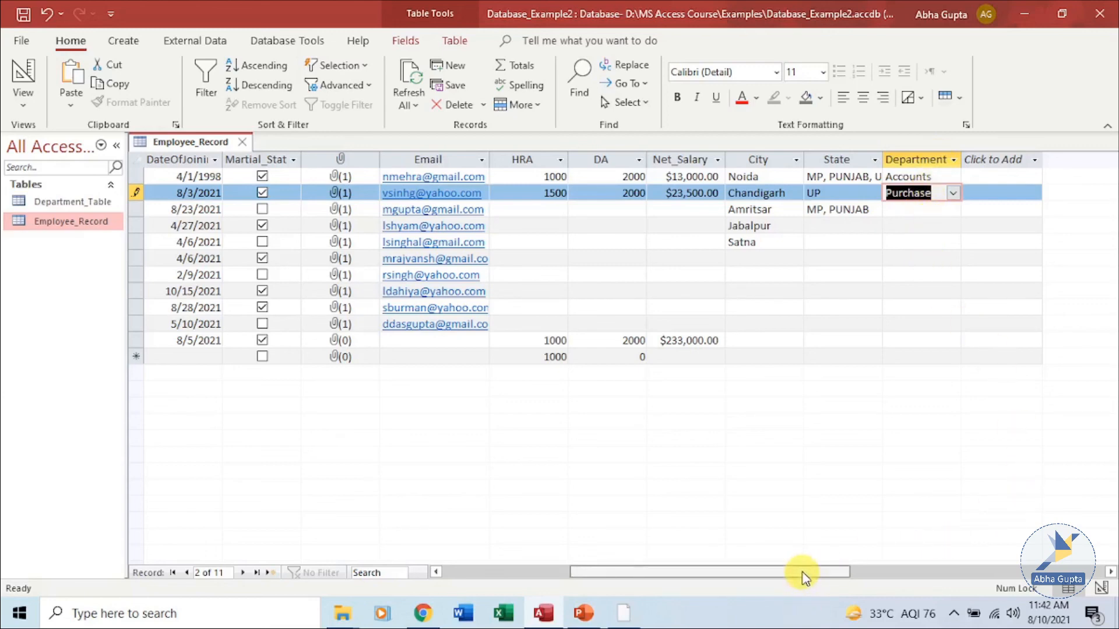
drag(803, 574, 584, 582)
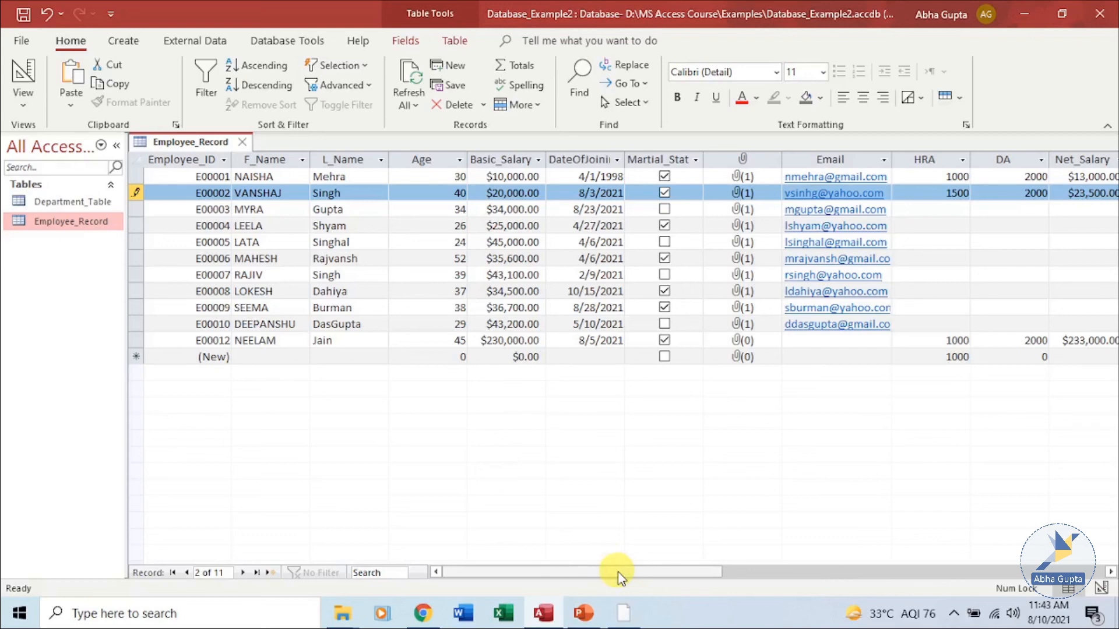
drag(619, 576, 757, 572)
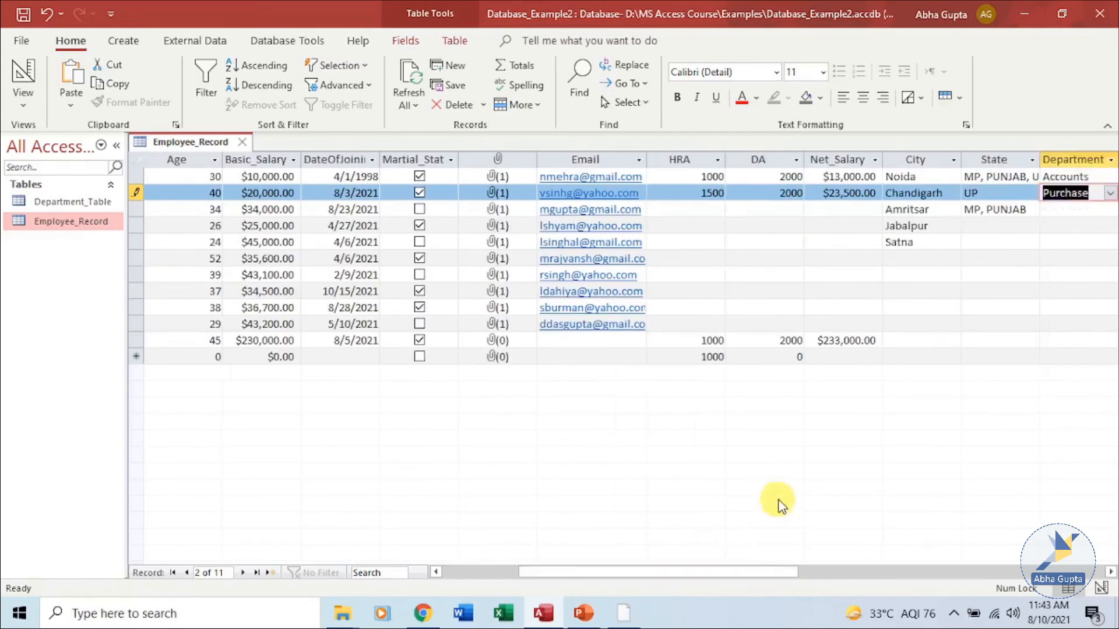